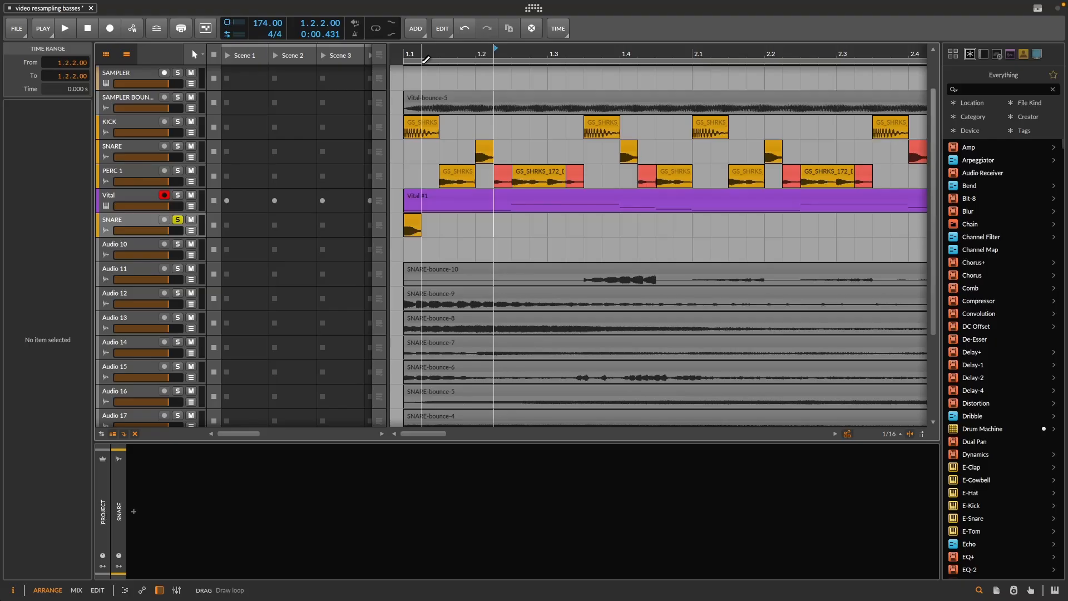
Step: Select the snare clip at the start of the soloed SNARE track and audition it
click(136, 221)
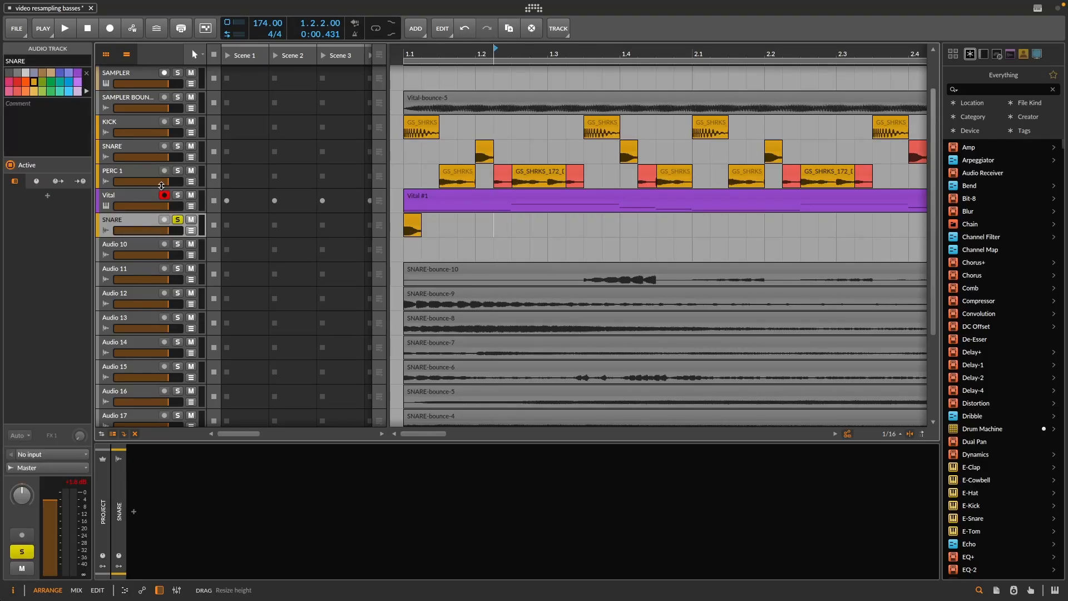
click(413, 221)
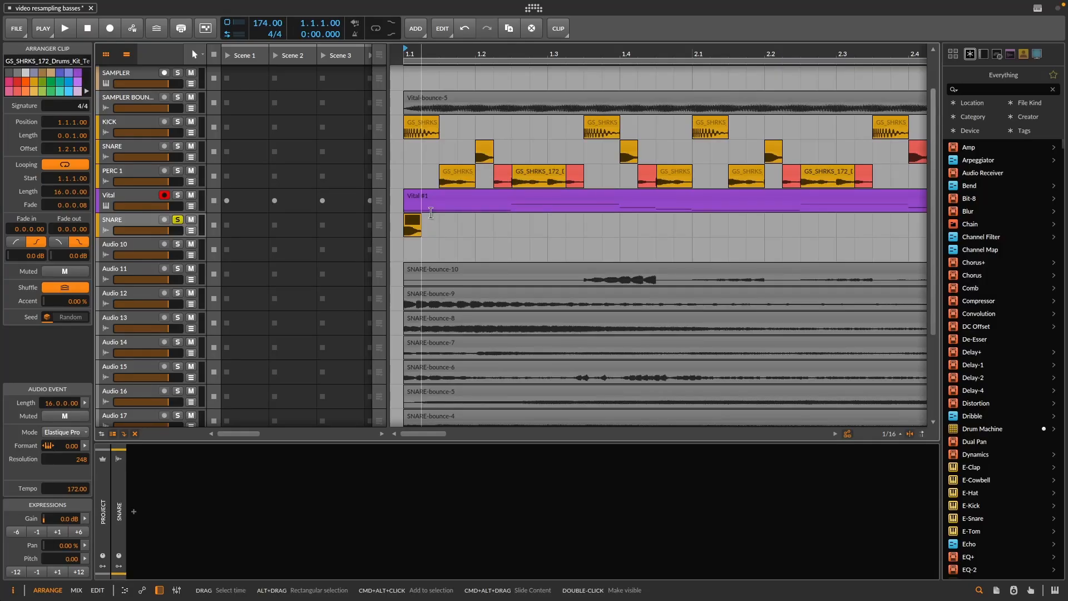
click(149, 224)
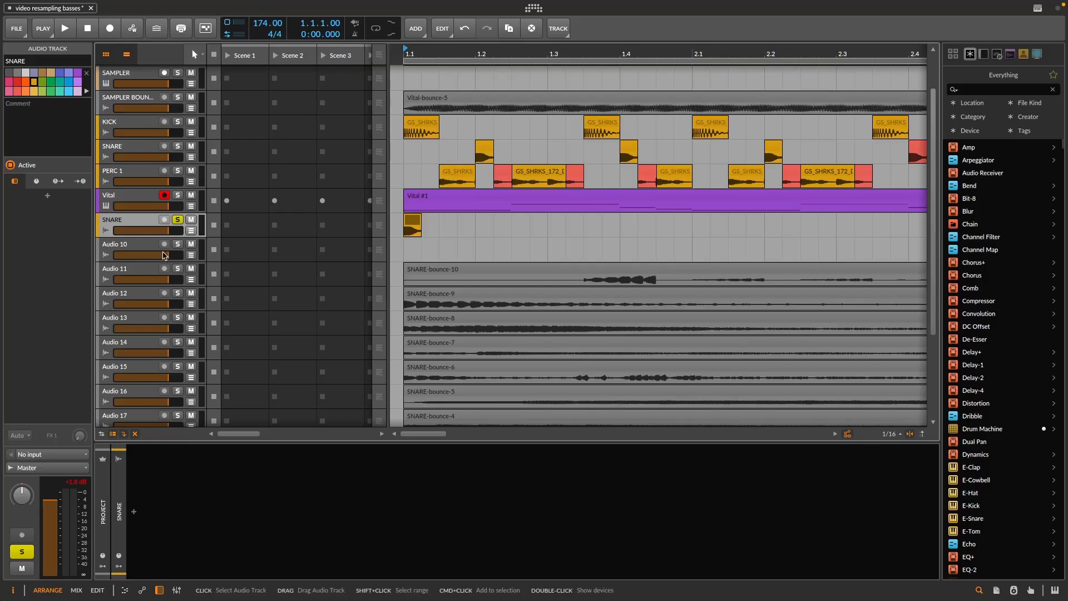
click(412, 226)
key(space)
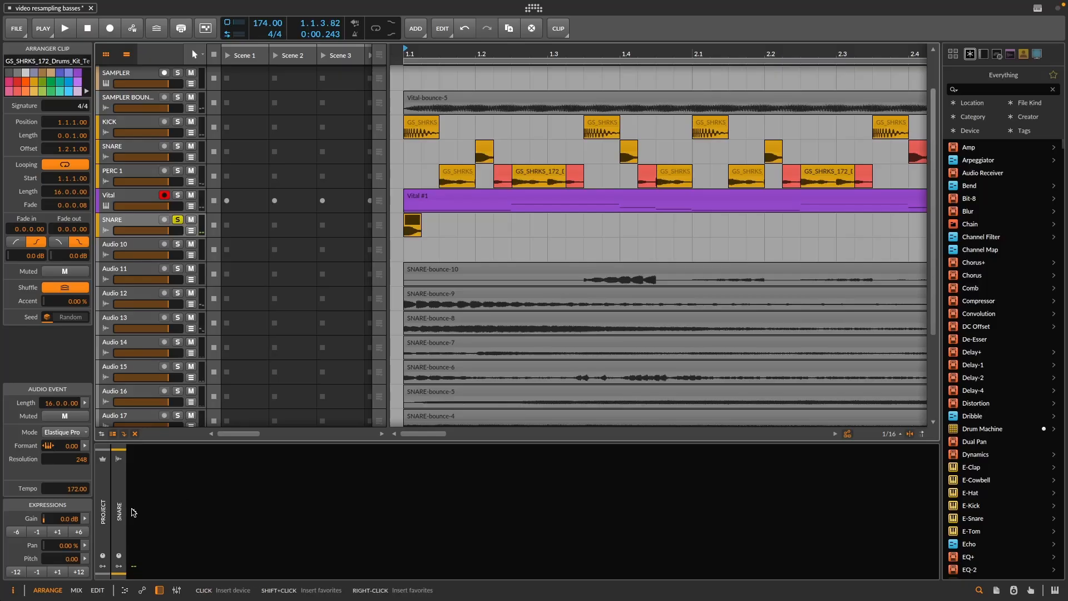
Step: Add the ValhallaFreqEcho effect to the SNARE track's device chain
click(133, 511)
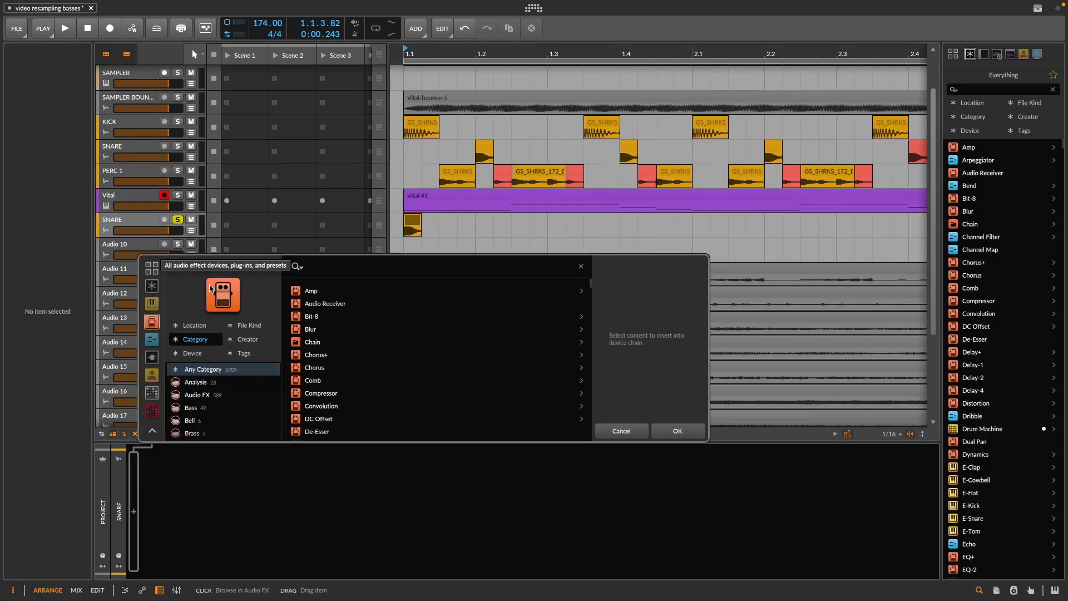
text(val)
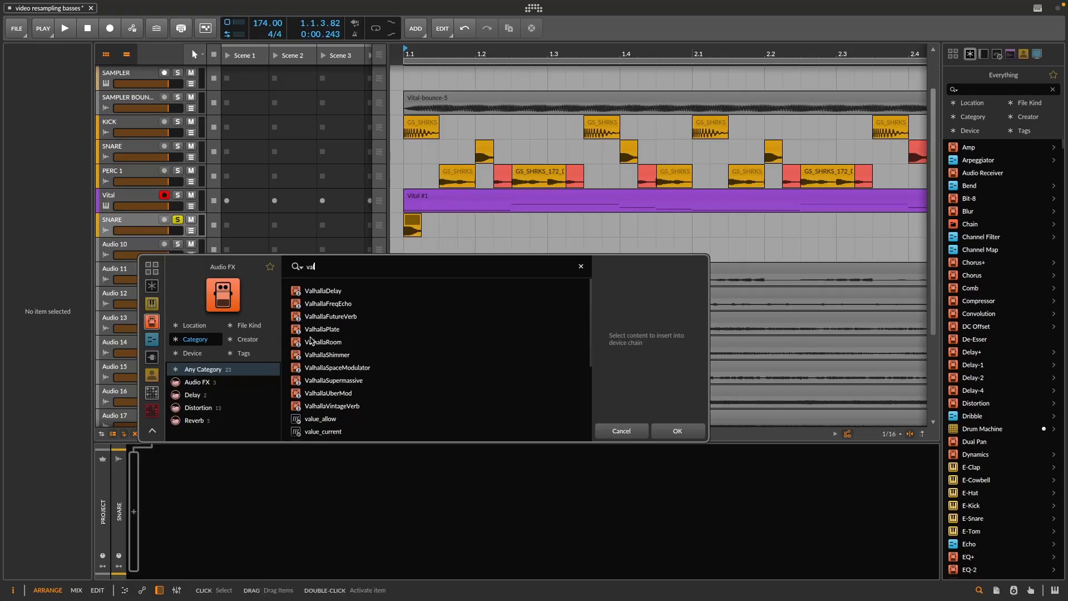
click(322, 303)
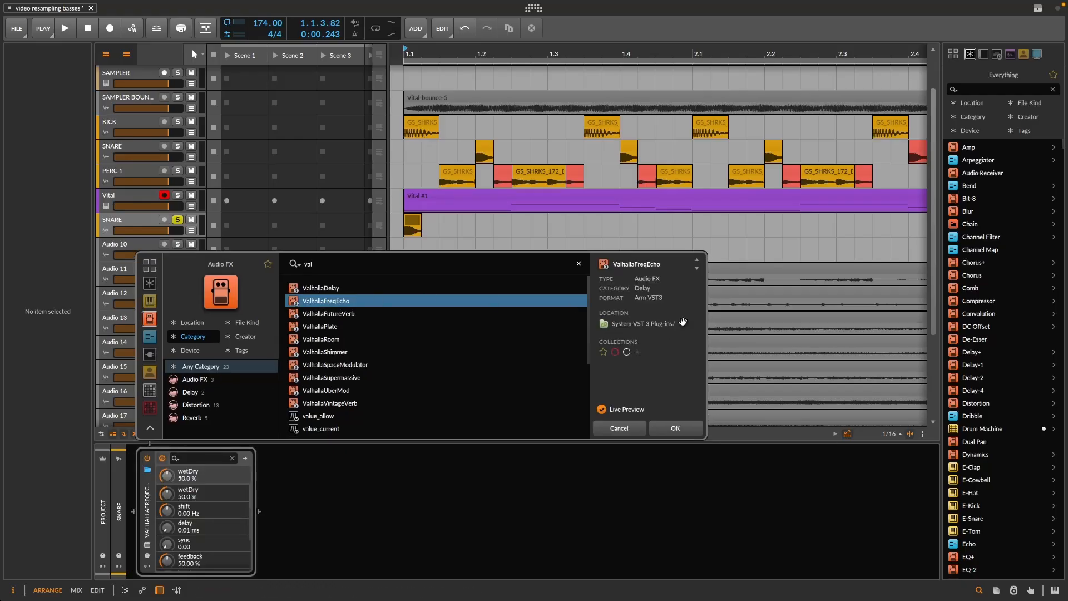
click(666, 429)
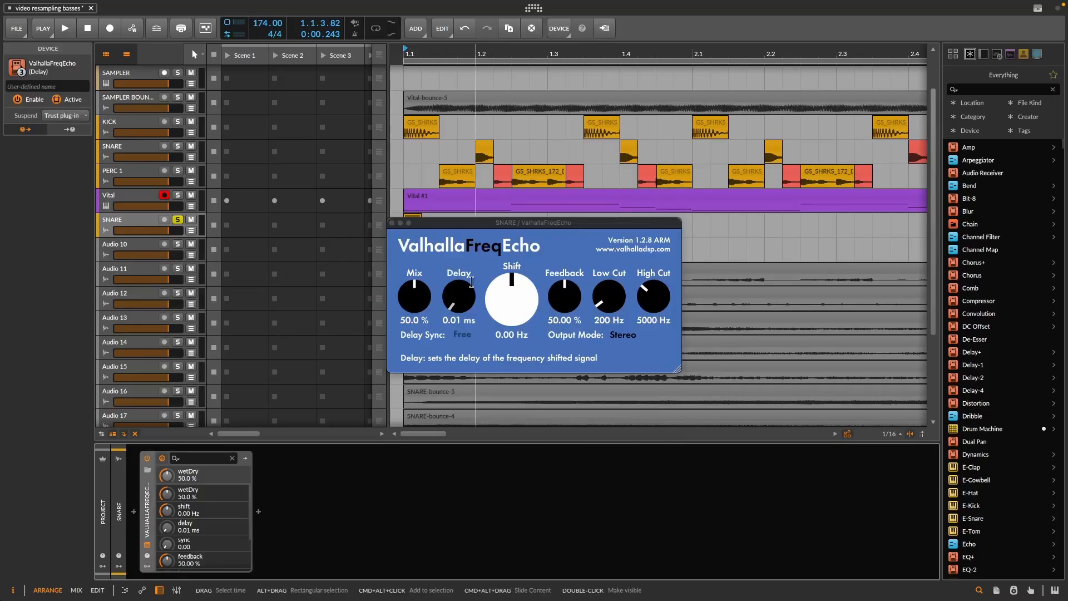
Step: Play and stop the snare repeatedly to hear it through ValhallaFreqEcho at its default settings
key(space)
key(space)
key(space)
key(space)
key(space)
key(space)
key(space)
key(space)
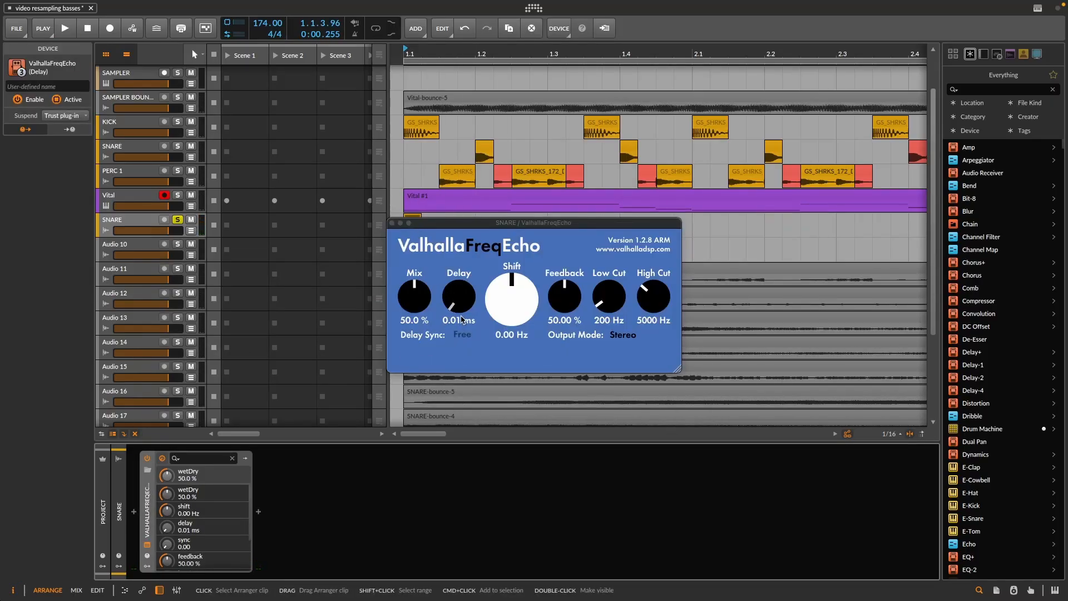
Step: Set ValhallaFreqEcho's delay sync to 1/8 dotted and audition the snare
click(460, 334)
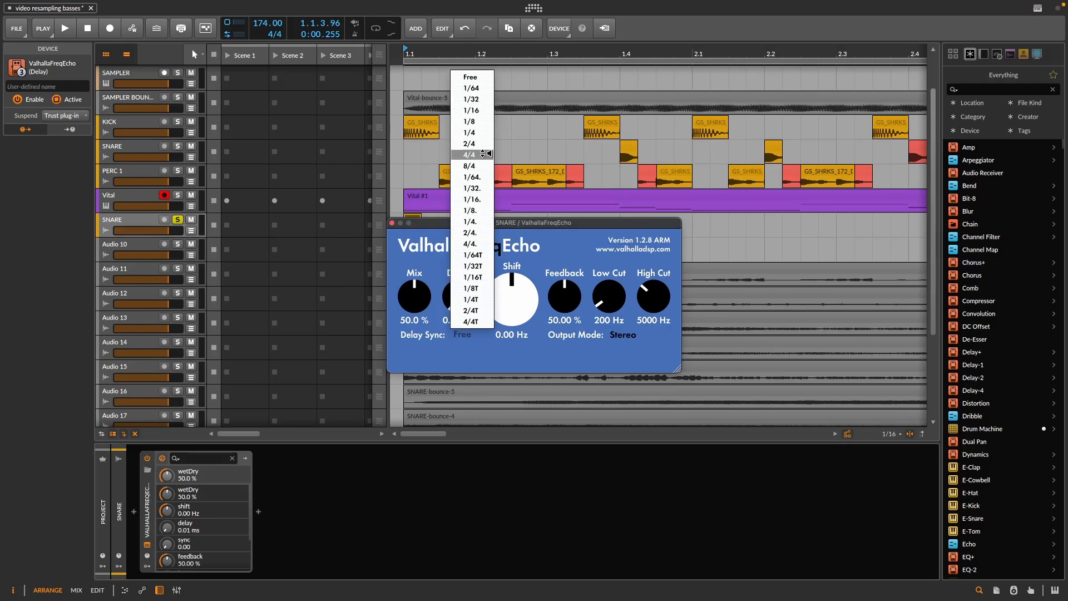
click(456, 211)
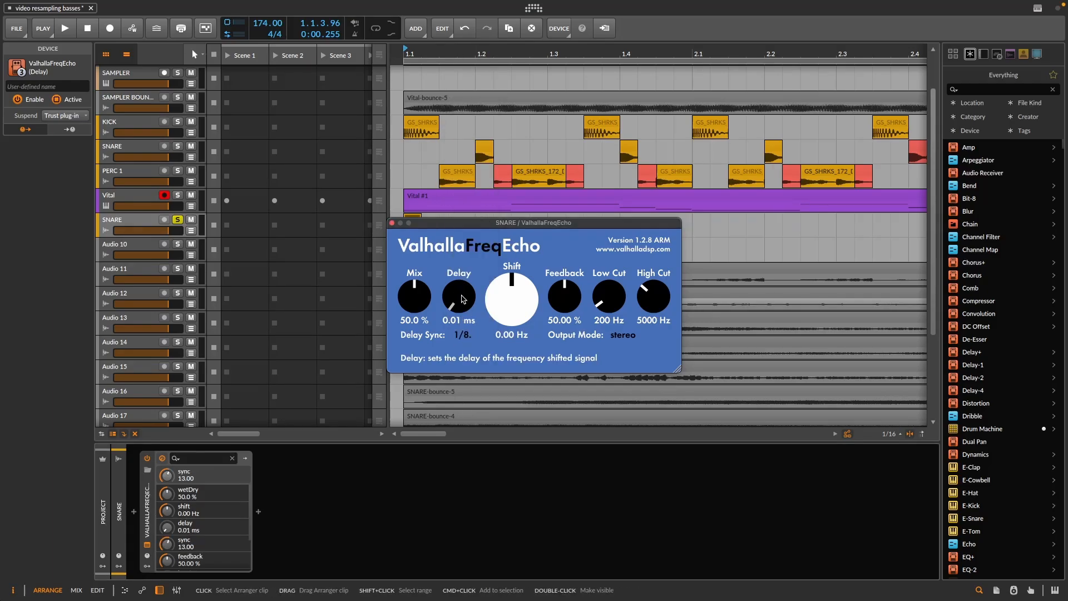
key(space)
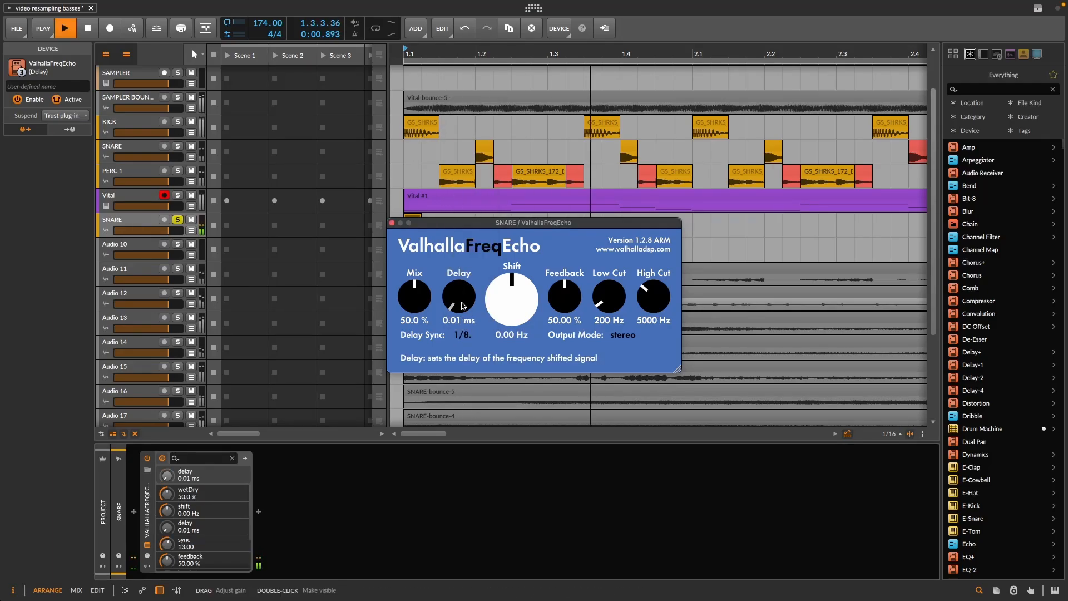
key(space)
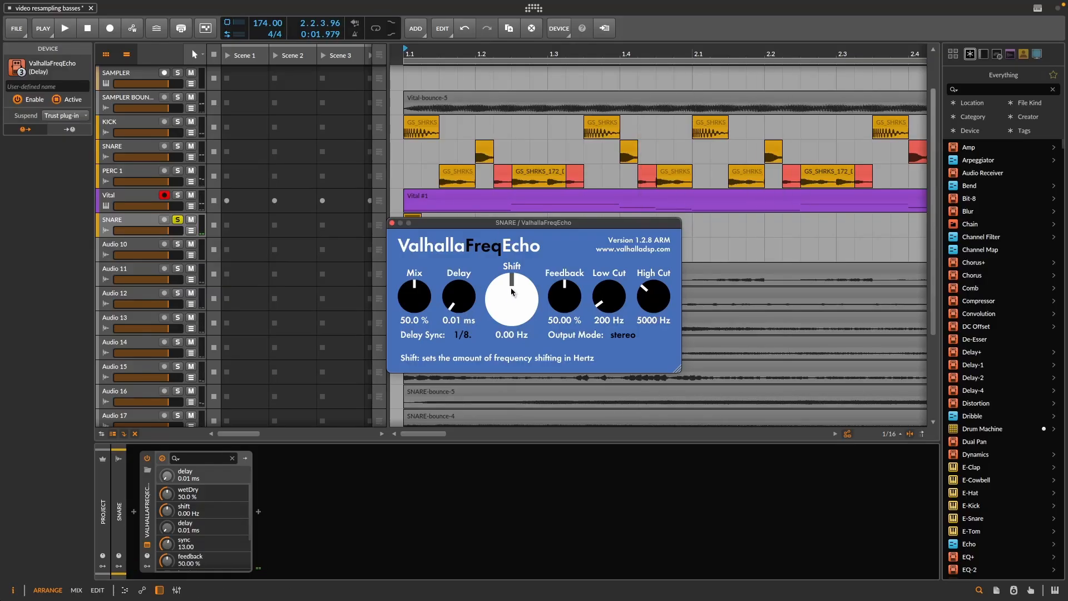
Step: Try ValhallaFreqEcho frequency shifts of 77.50 Hz, 585.91 Hz and 59.23 Hz while auditioning the snare
drag(513, 291, 520, 247)
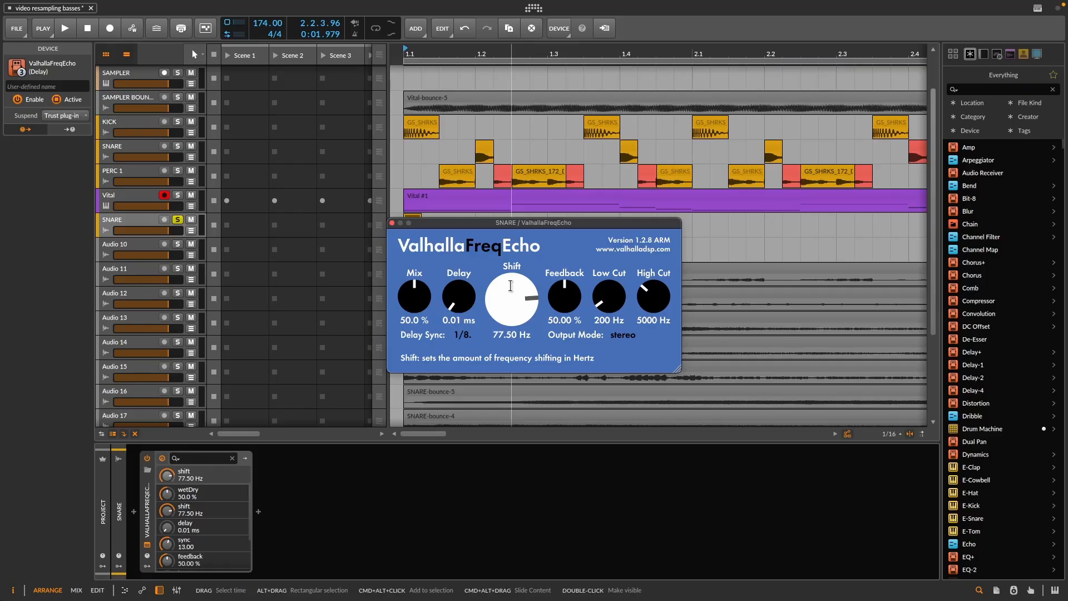
key(space)
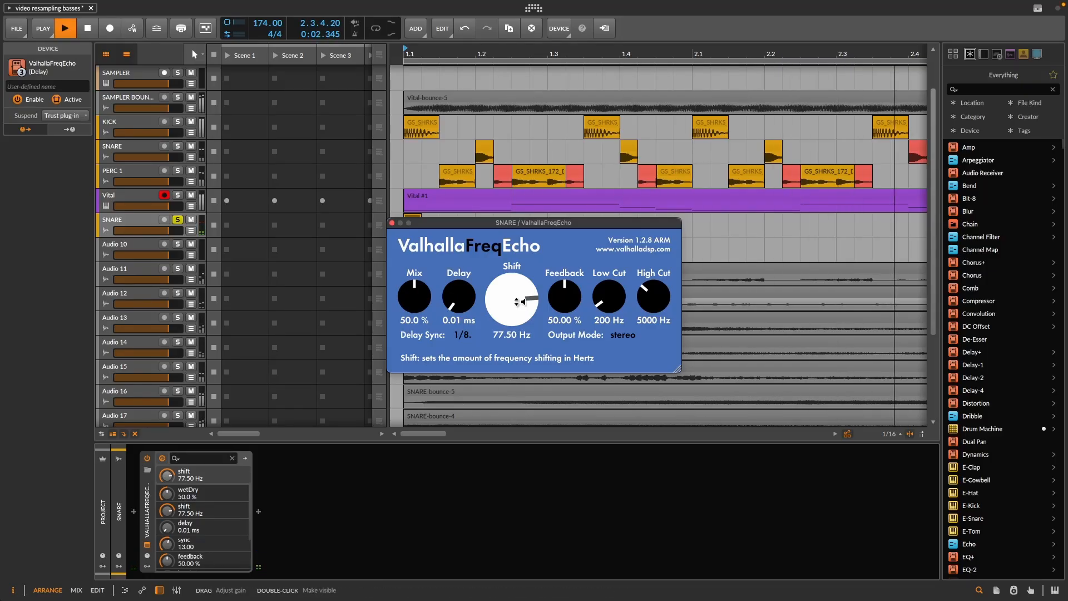
key(space)
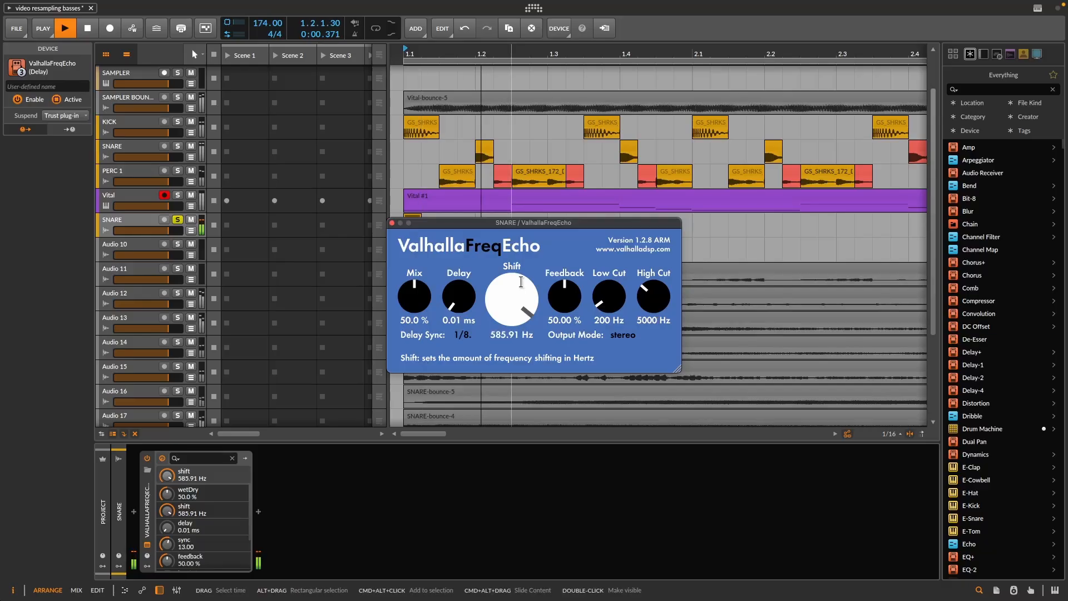
key(space)
drag(508, 302, 505, 323)
key(space)
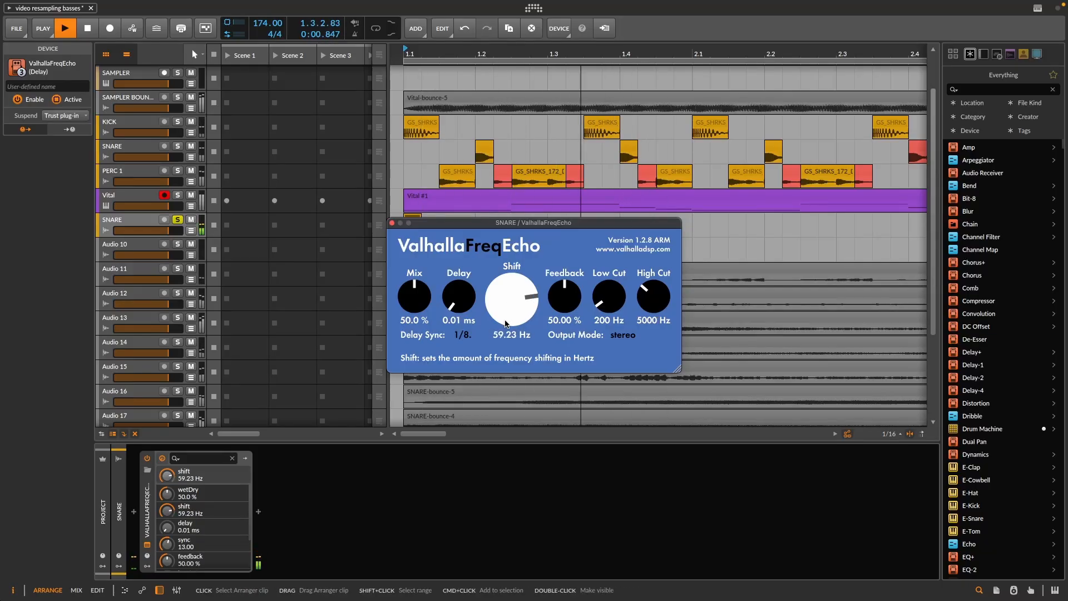
key(space)
Step: Try ValhallaFreqEcho with feedback raised to 99.80 % and sweep the frequency shift down during playback
drag(565, 291, 586, 231)
key(space)
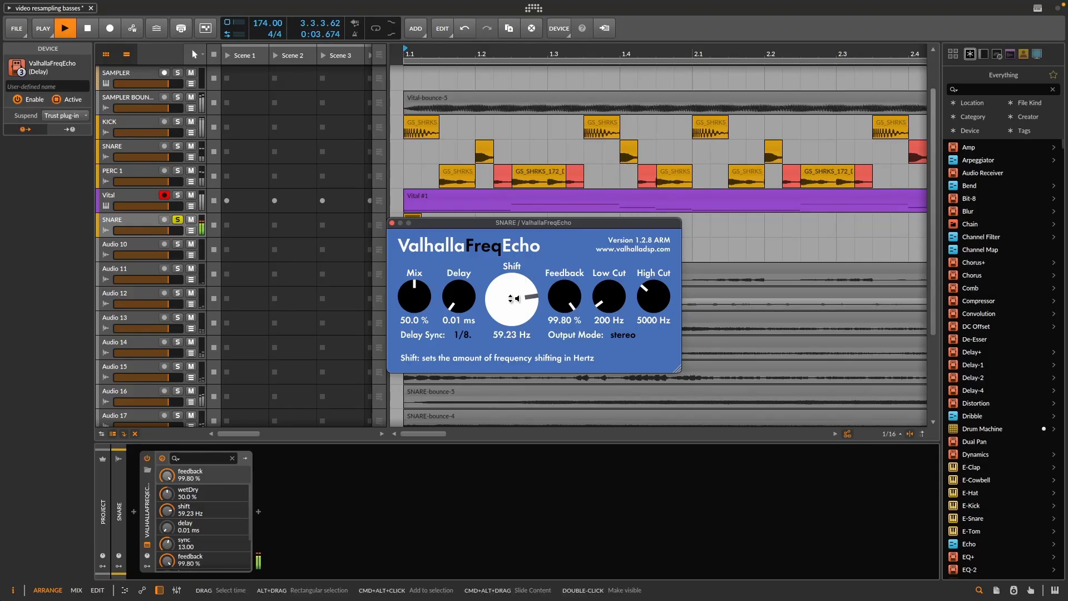
drag(511, 292, 482, 376)
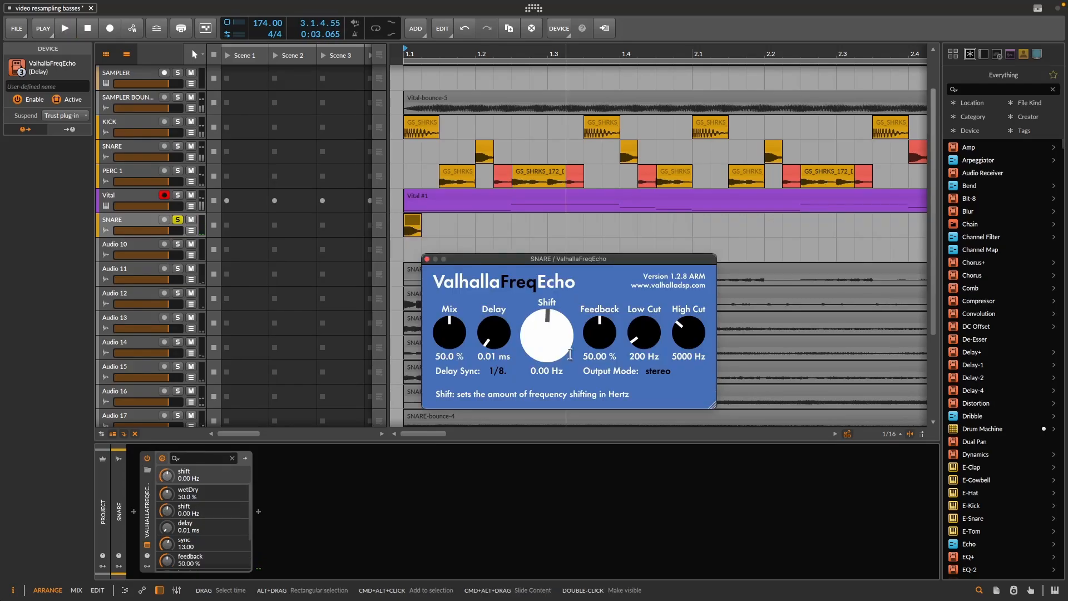
Step: Add the ValhallaSupermassive effect after ValhallaFreqEcho on the SNARE track
click(258, 511)
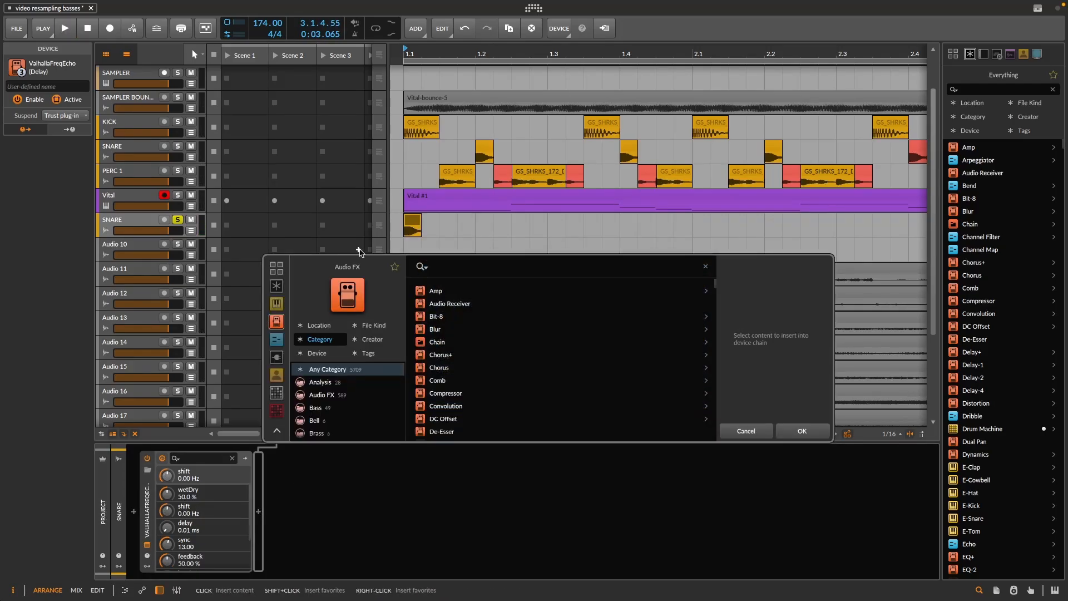
text(va)
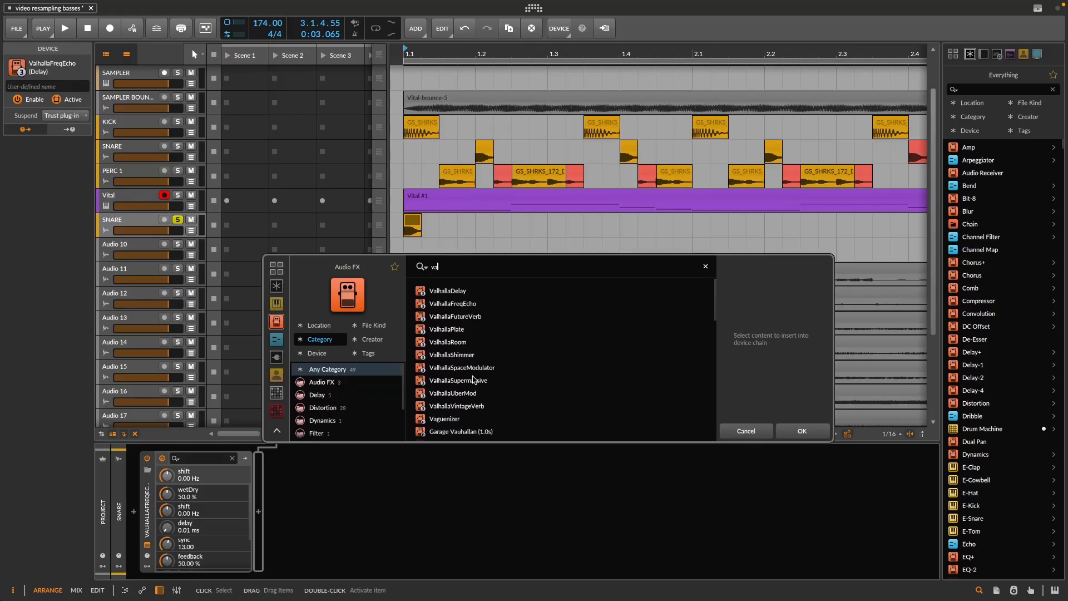
click(467, 380)
click(801, 430)
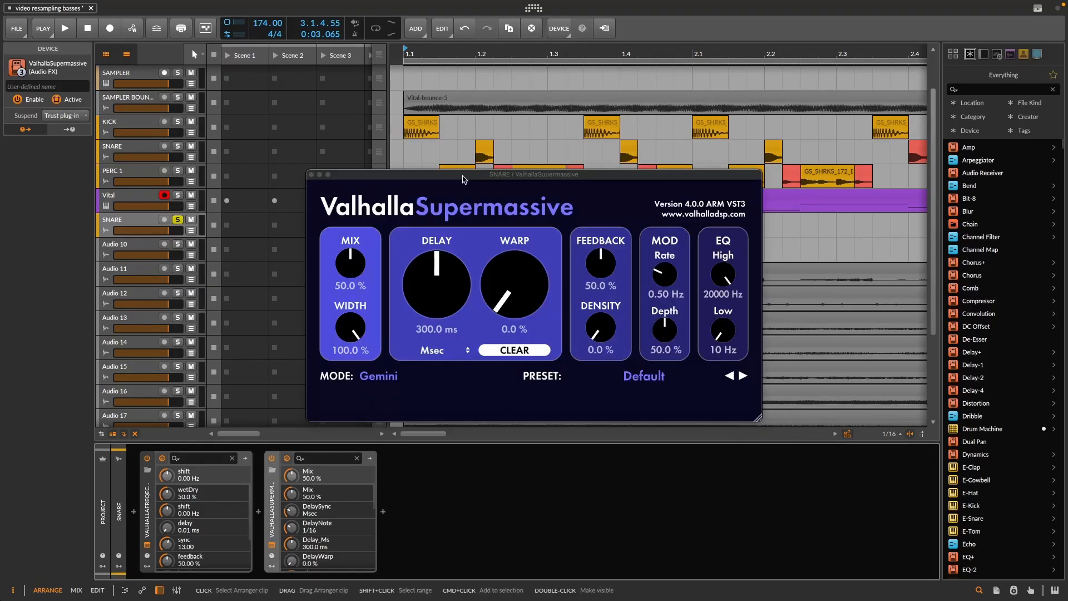
Step: Audition the snare through ValhallaSupermassive with its default settings and with the mix set to 100 %
drag(463, 178, 403, 205)
key(space)
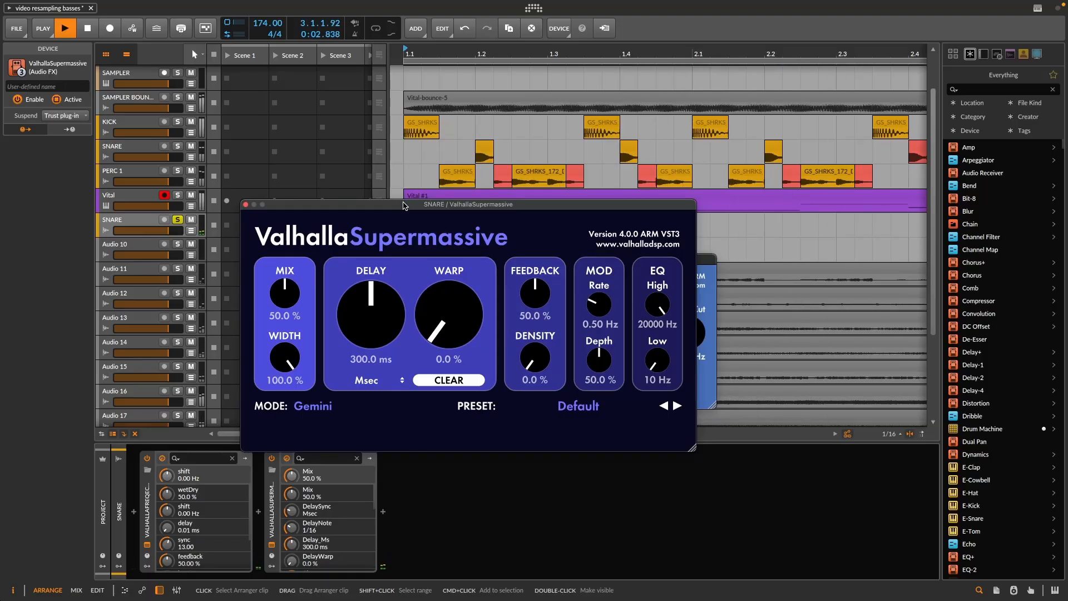
key(space)
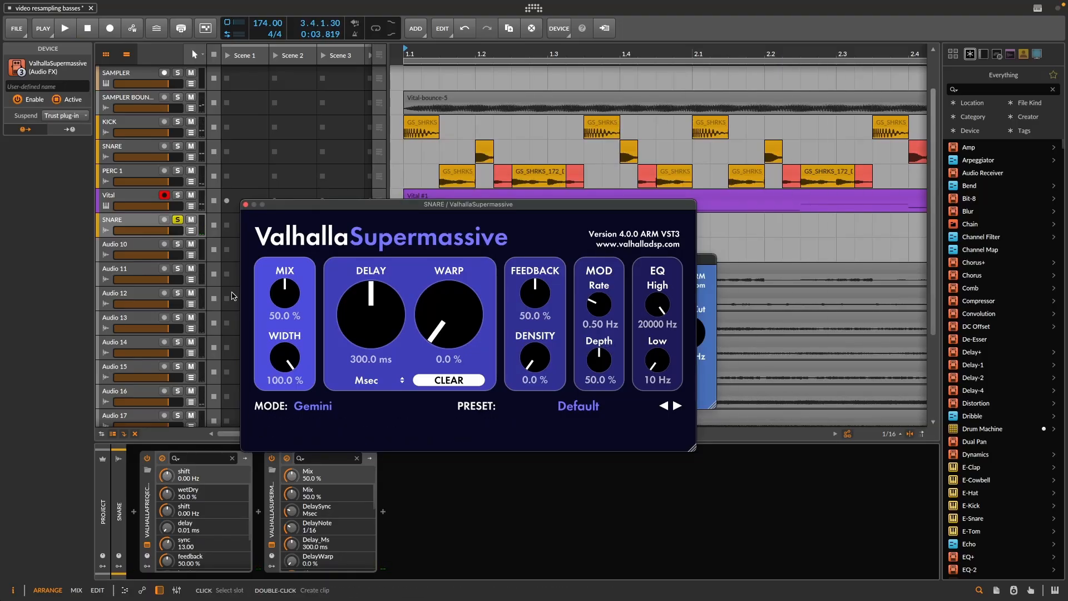
drag(289, 261, 294, 228)
key(space)
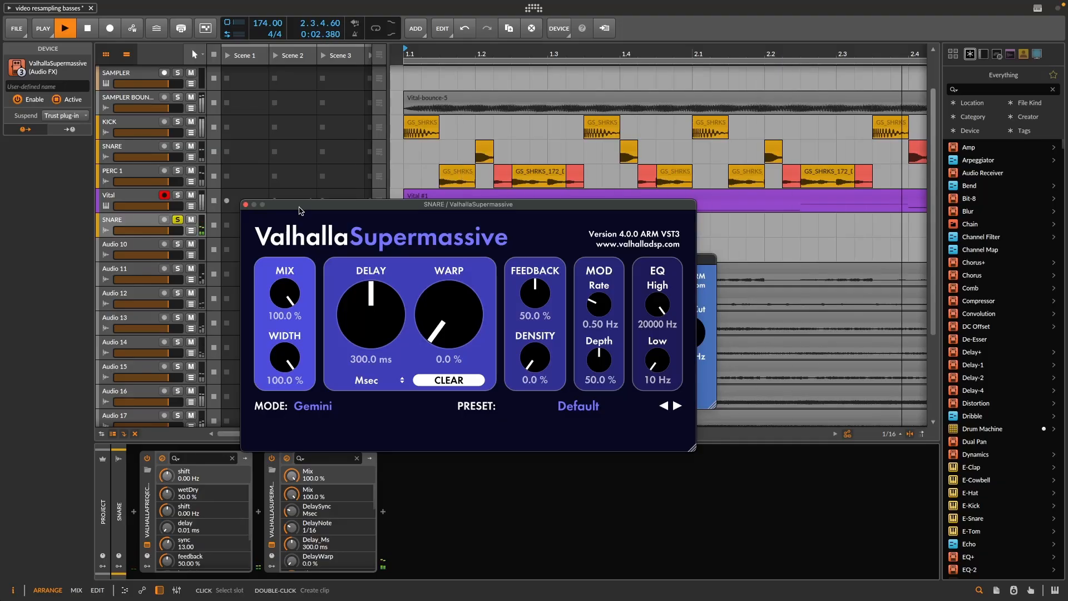
Step: Load the RAY Big Verb preset in ValhallaSupermassive and audition the snare through it
key(space)
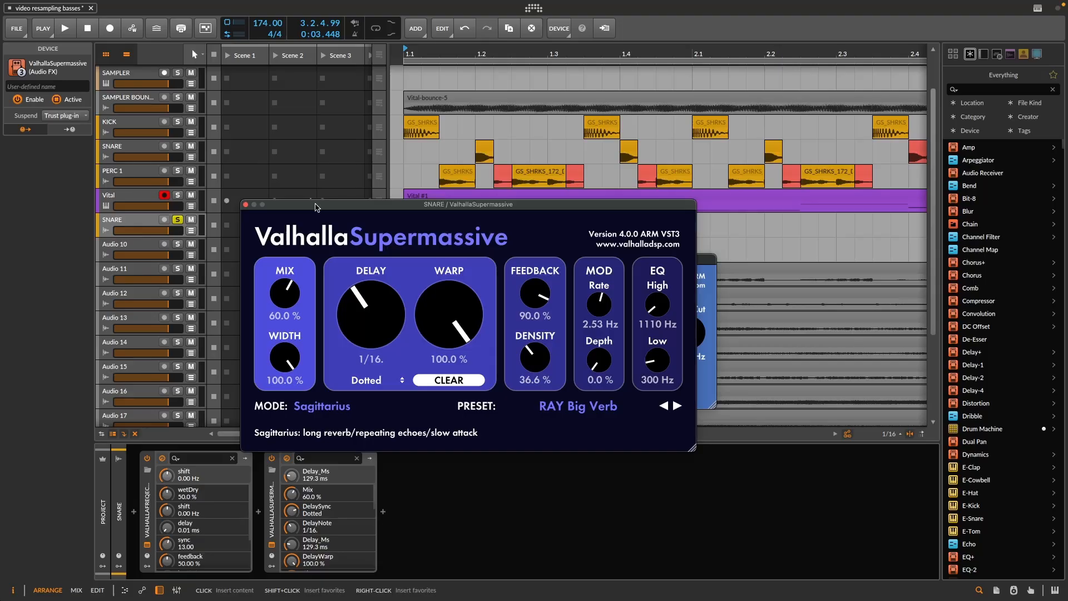
key(space)
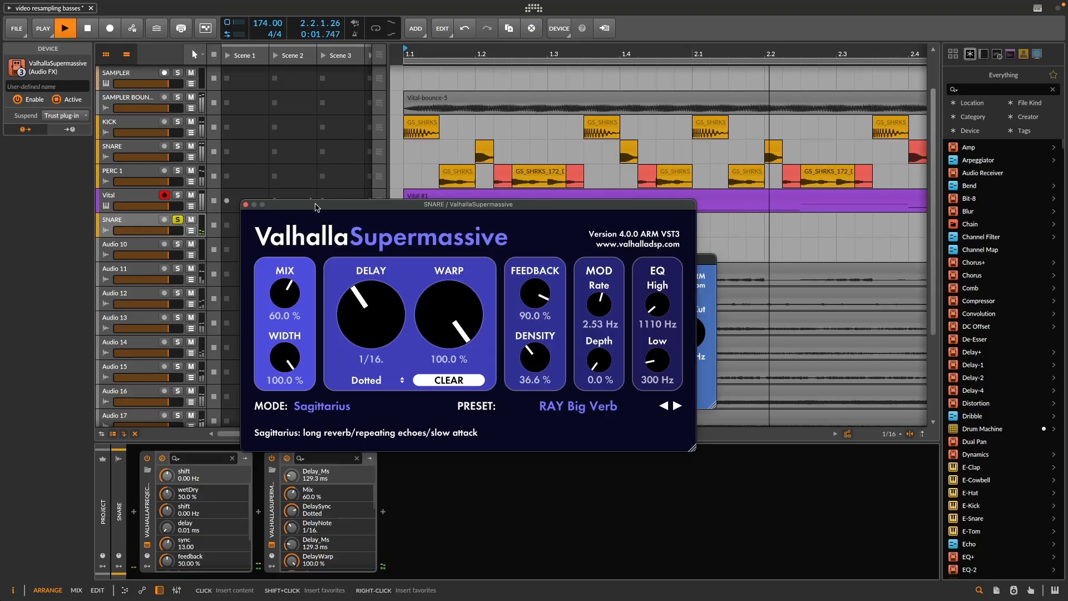
key(space)
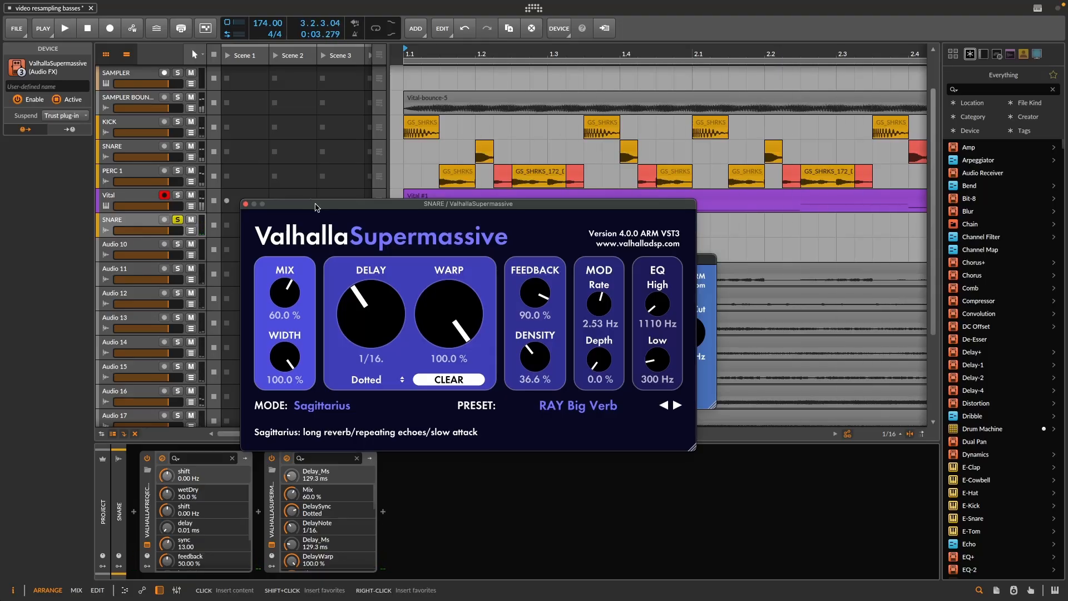
Step: Bounce the SNARE track's range from bar 1 to bar 5, including its effects, to a new audio track
drag(315, 207, 362, 390)
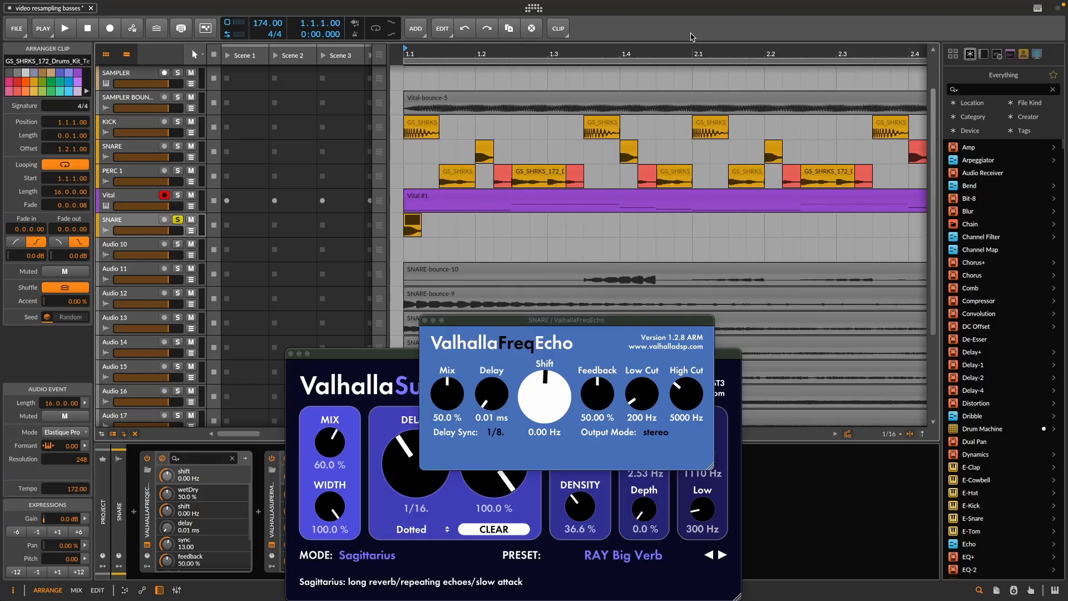
drag(691, 54, 691, 36)
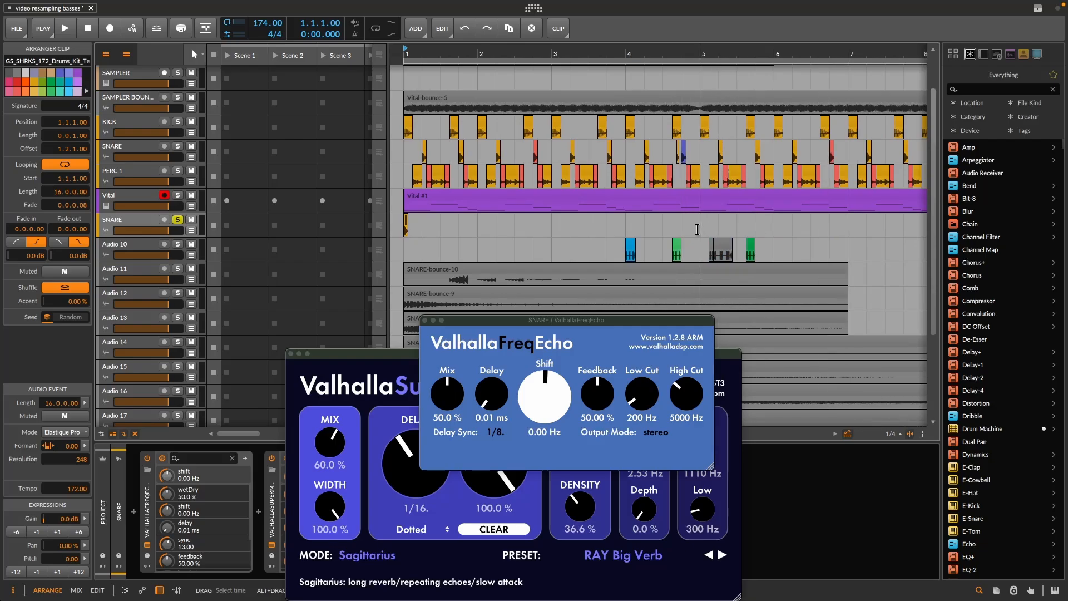
drag(699, 229, 400, 216)
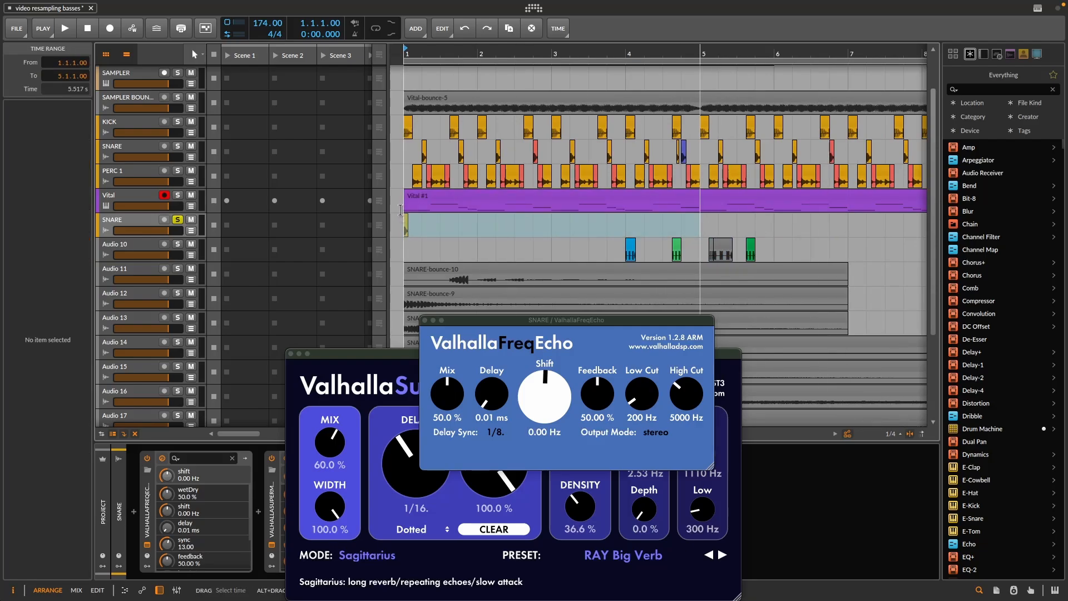
key(super+b)
key(Return)
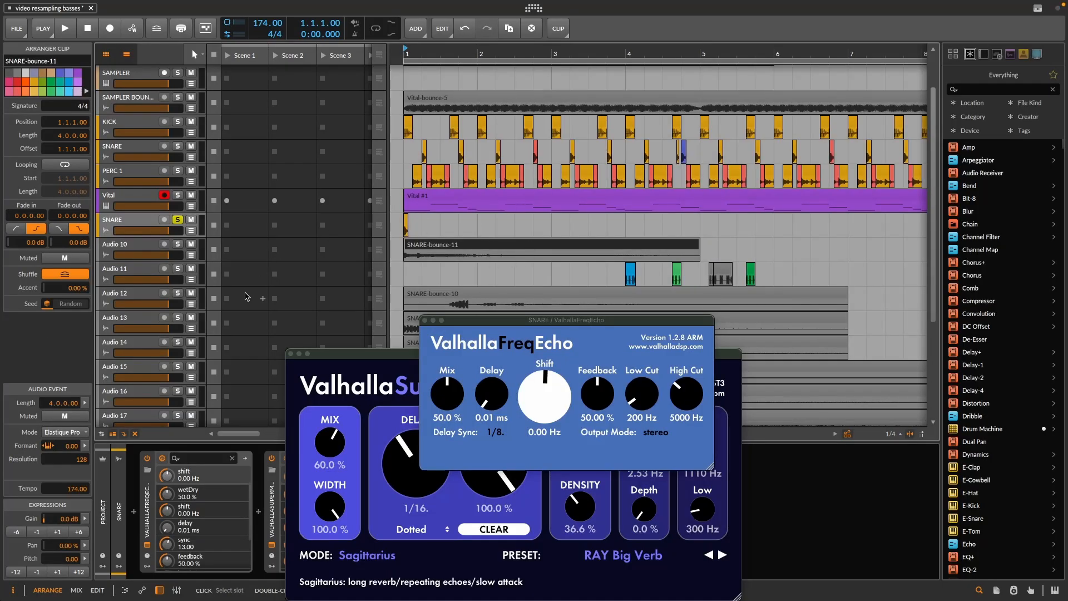
Step: Move the ValhallaSupermassive window lower and place the ValhallaFreqEcho window in front, clear of the bounced clip
drag(471, 321, 551, 407)
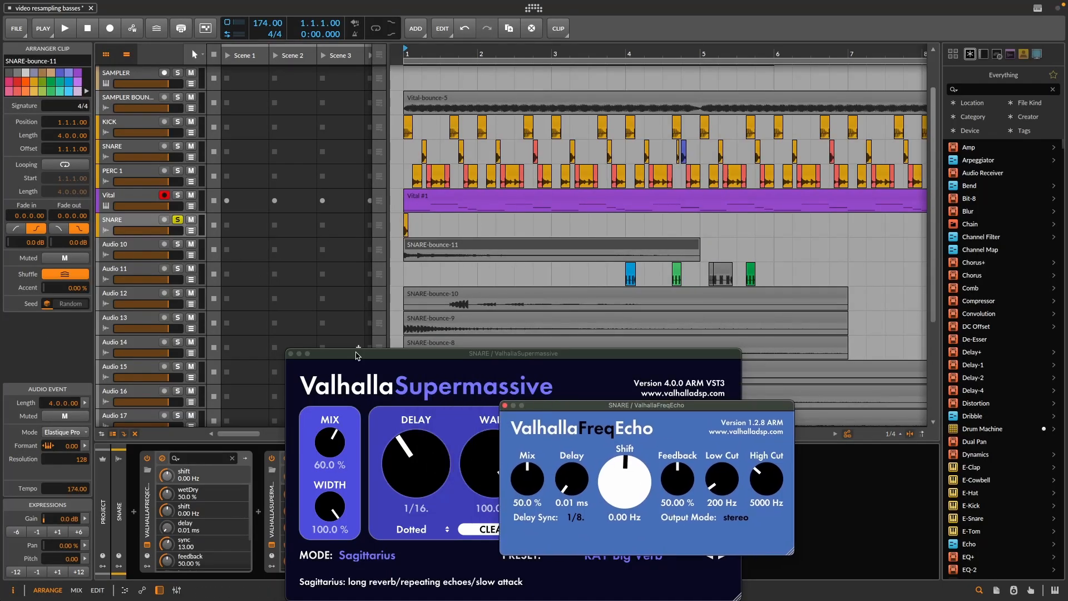
drag(354, 356, 378, 441)
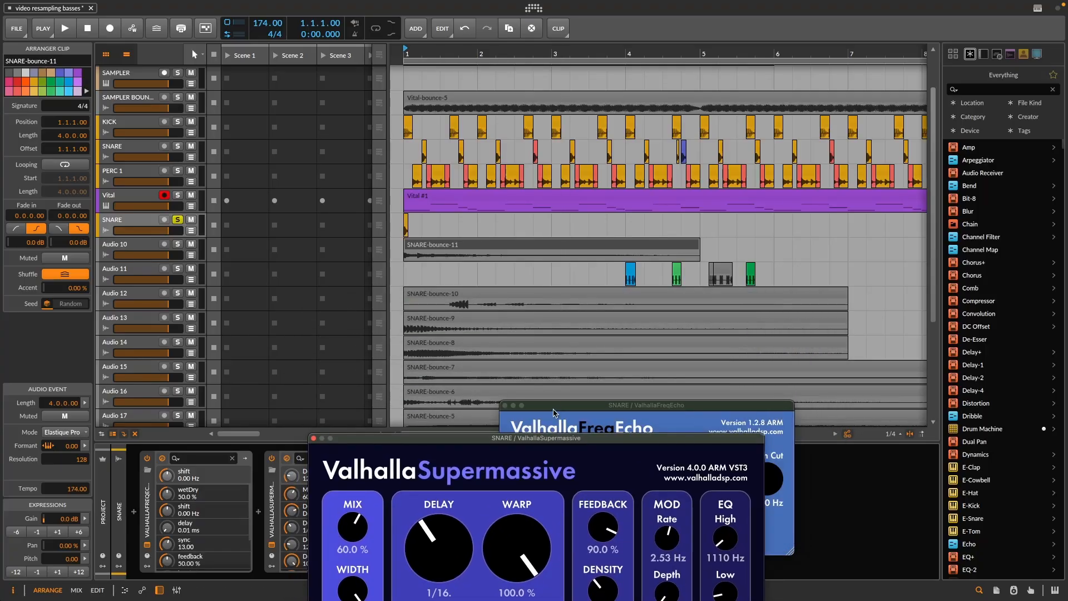
click(554, 407)
drag(555, 407, 556, 327)
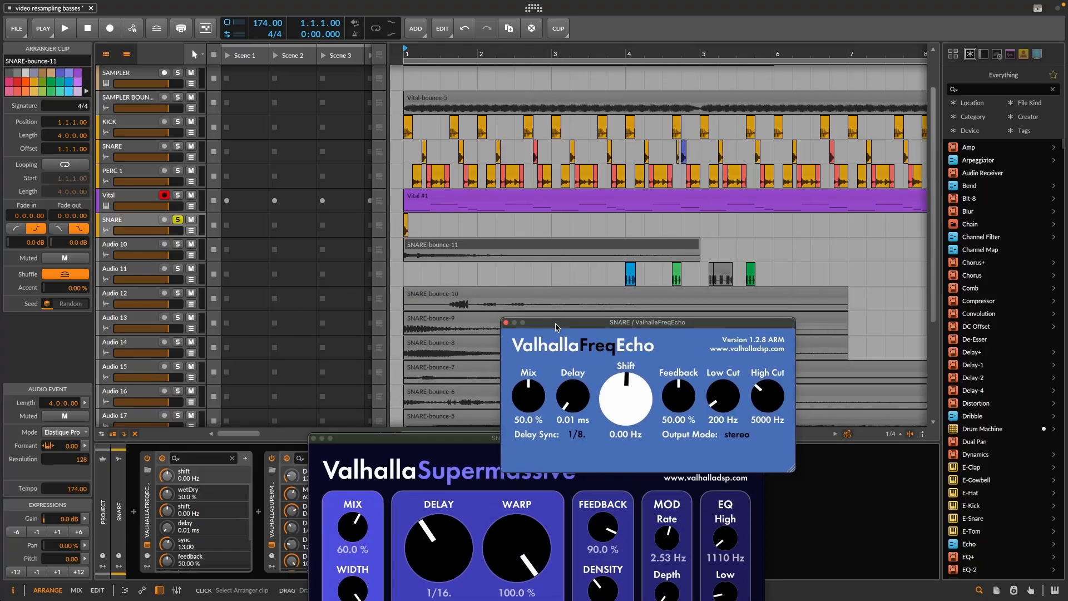
Step: Close both Valhalla windows and add the Portal effect after ValhallaSupermassive on the SNARE track
click(506, 323)
click(313, 439)
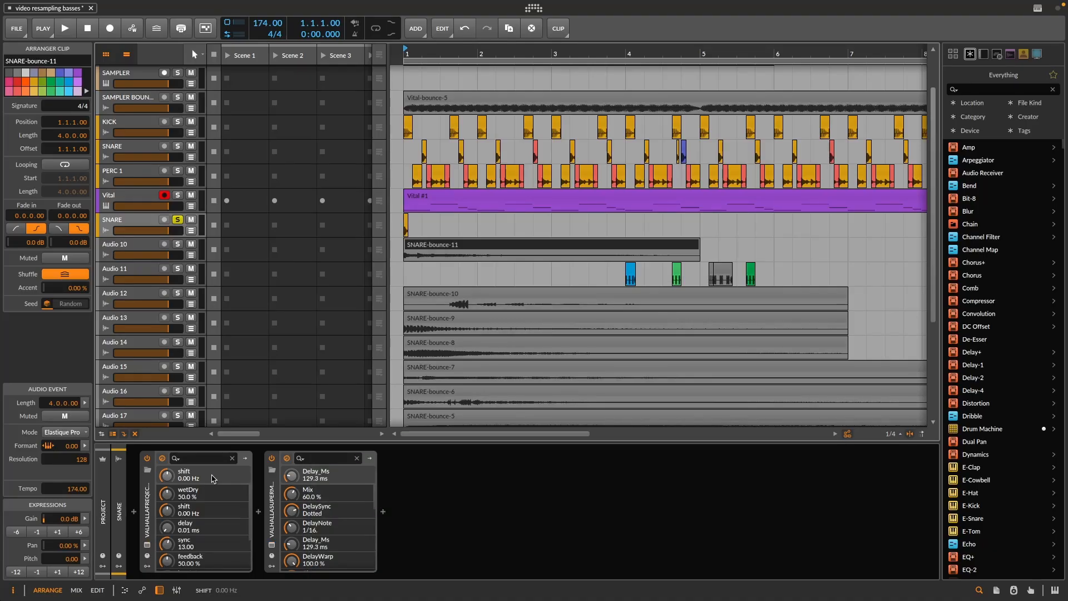
click(382, 511)
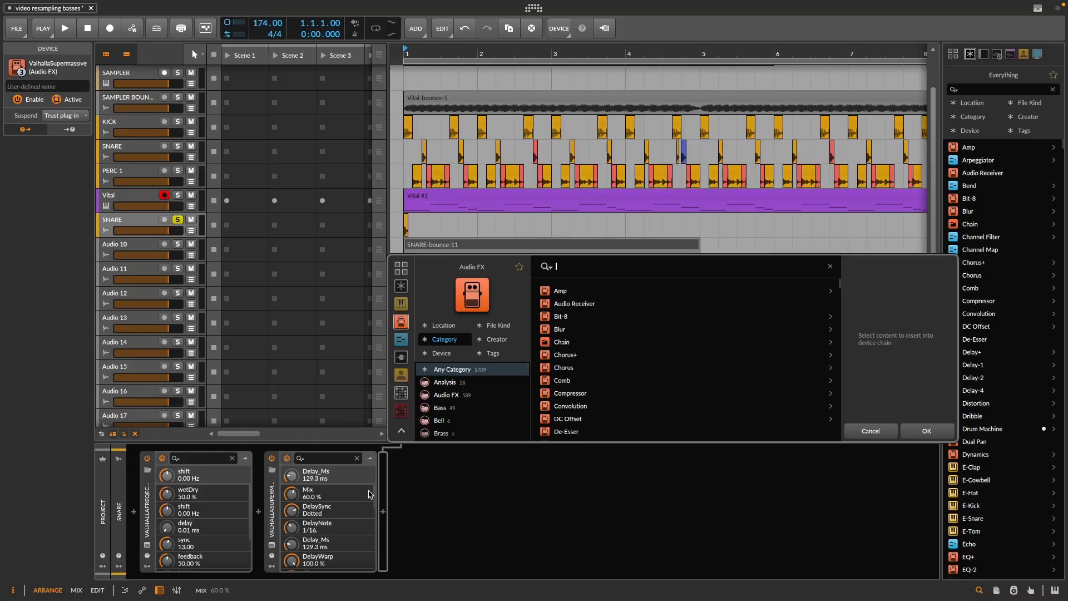
text(poe)
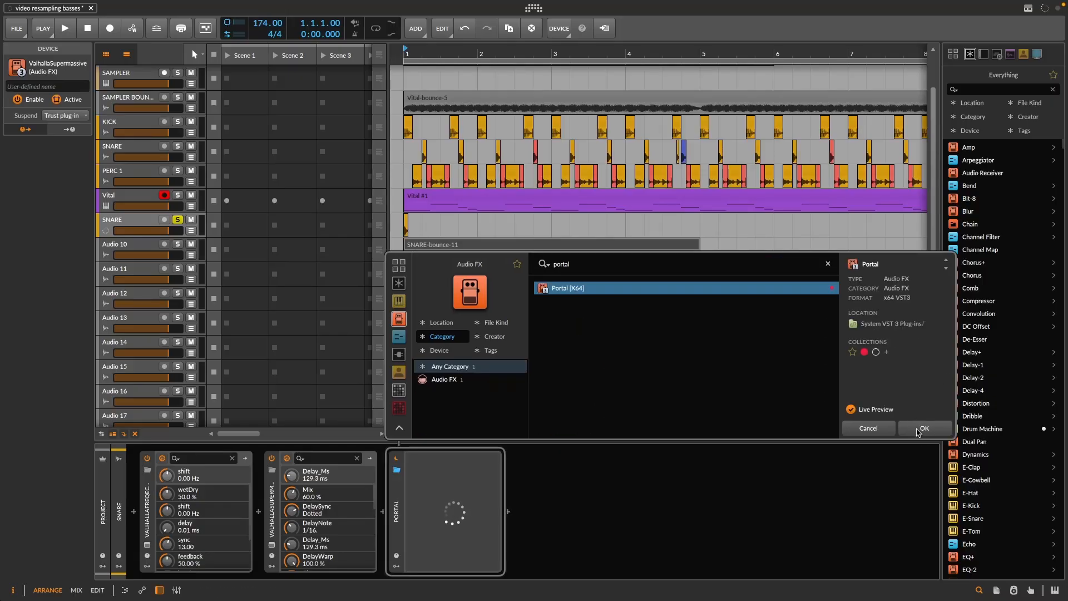
click(921, 431)
Step: Audition the snare through Portal's Default preset and browse its factory presets, including THE GREAT SLOWNESS and PARTIAL DIVIDE
key(space)
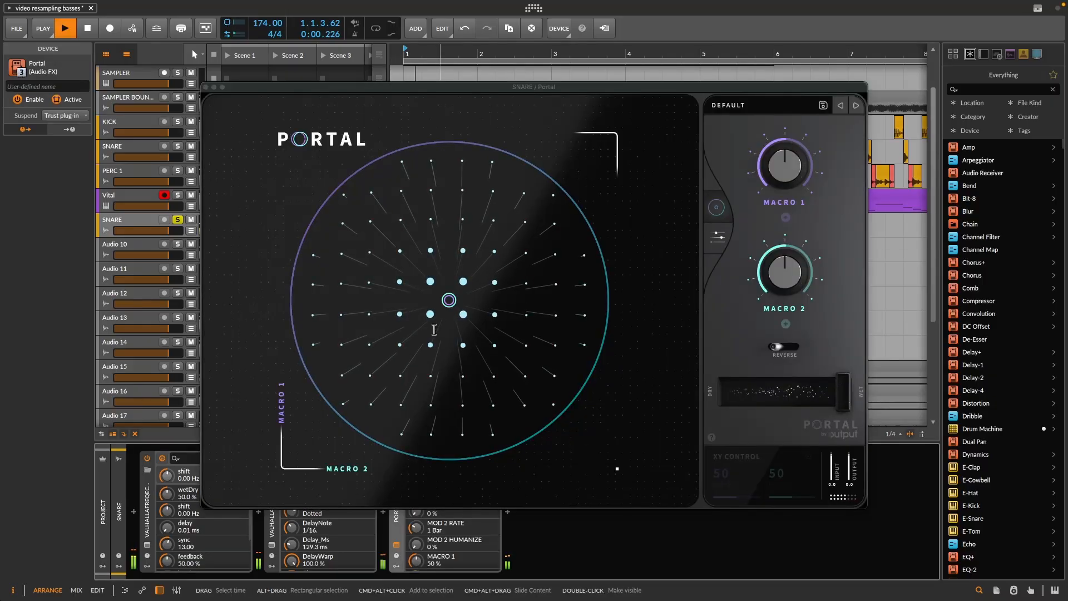
key(space)
click(856, 105)
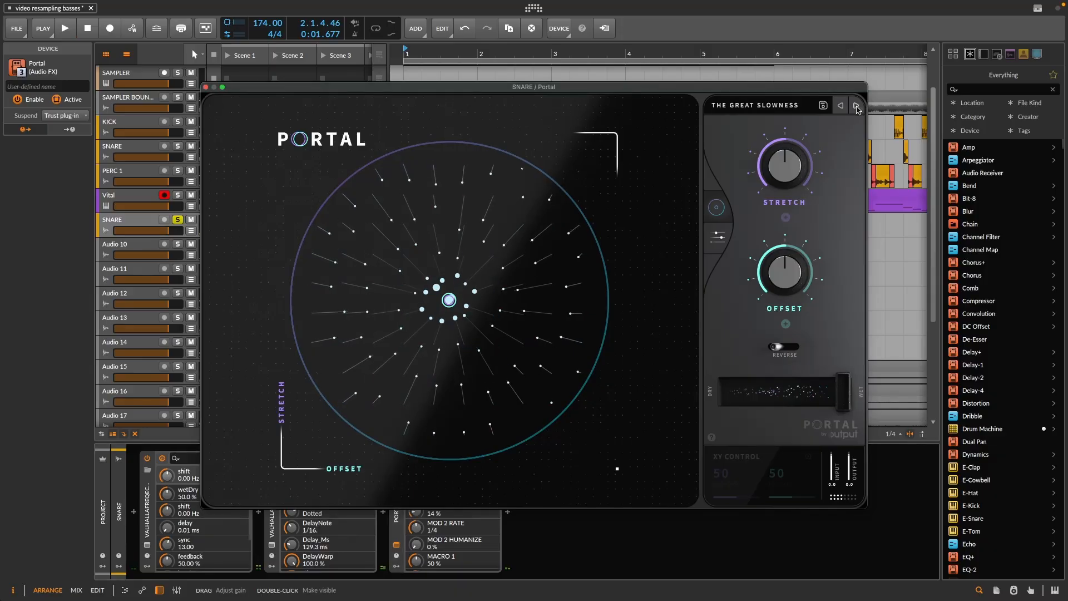
click(856, 105)
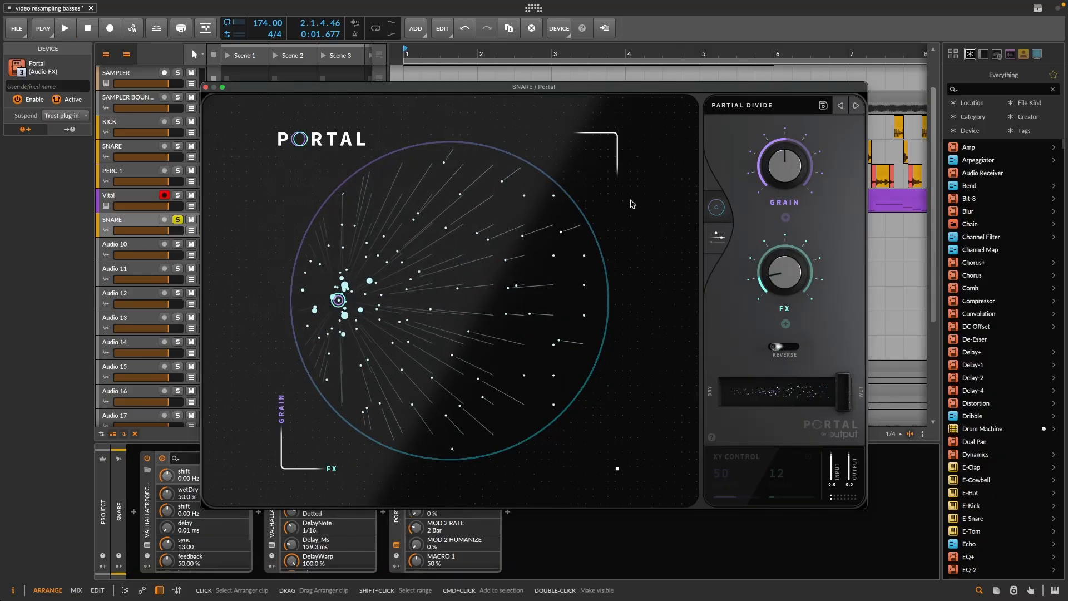
key(space)
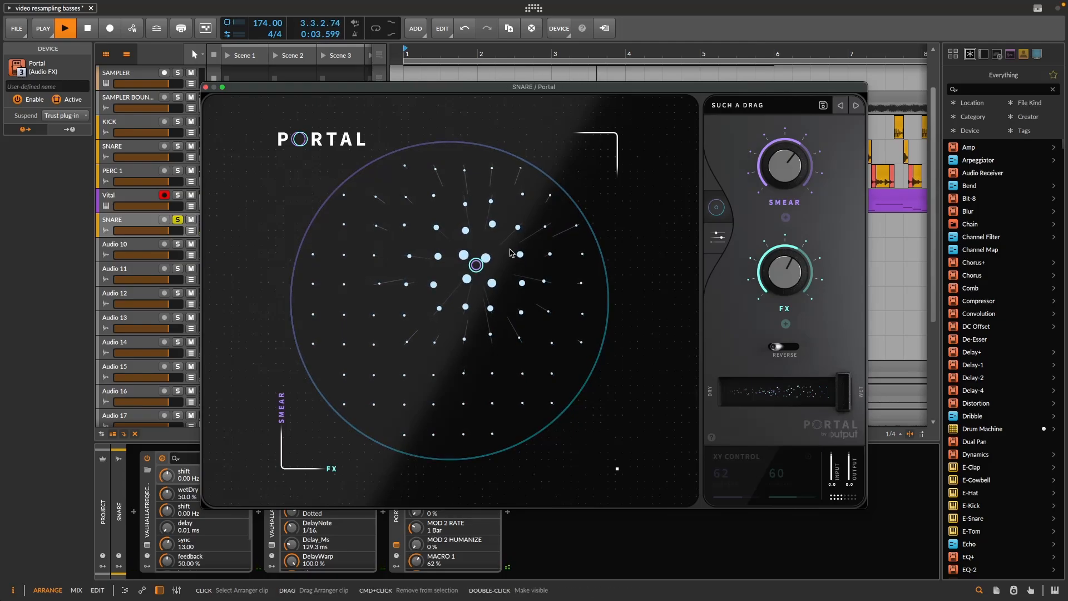
Step: Move the Portal window lower and audition the snare through the BRAIN GONE, MEMORY EXTRACTION and RHYTHM CRICKETS presets
drag(465, 87, 426, 189)
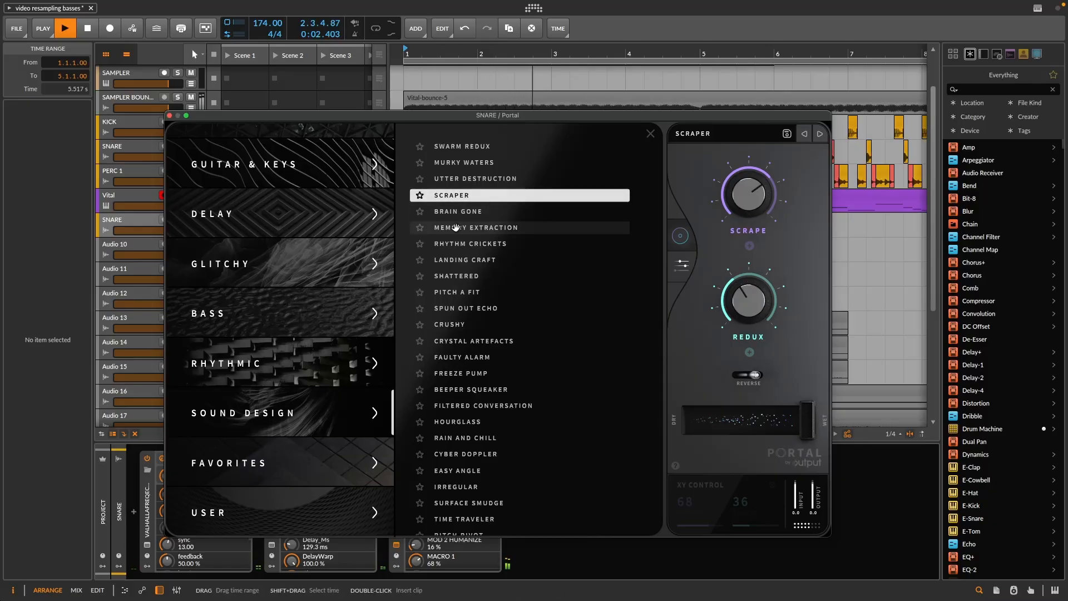
click(475, 214)
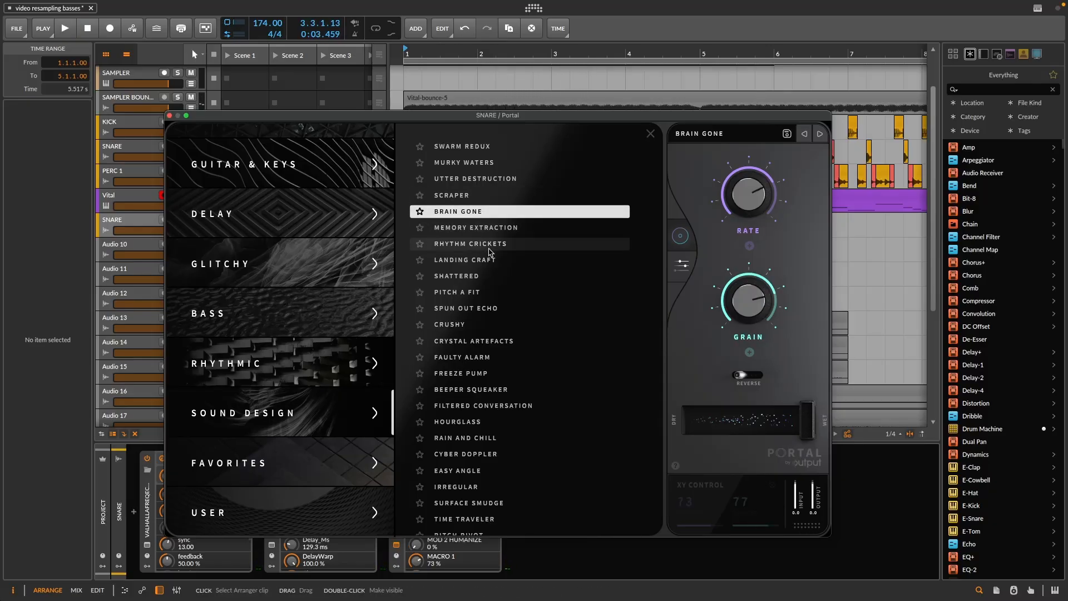
key(space)
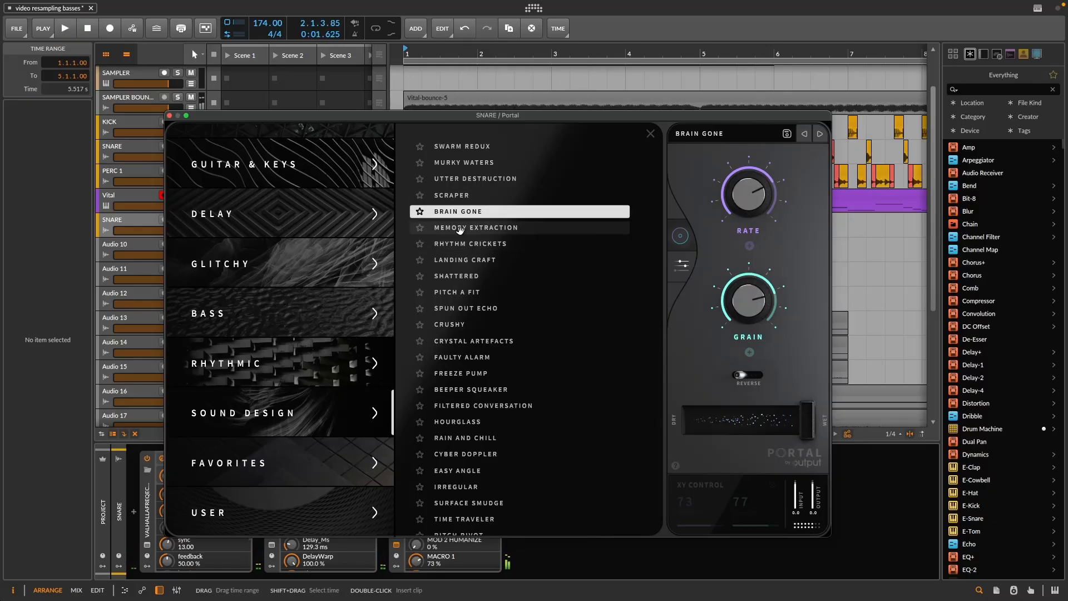
click(466, 228)
key(space)
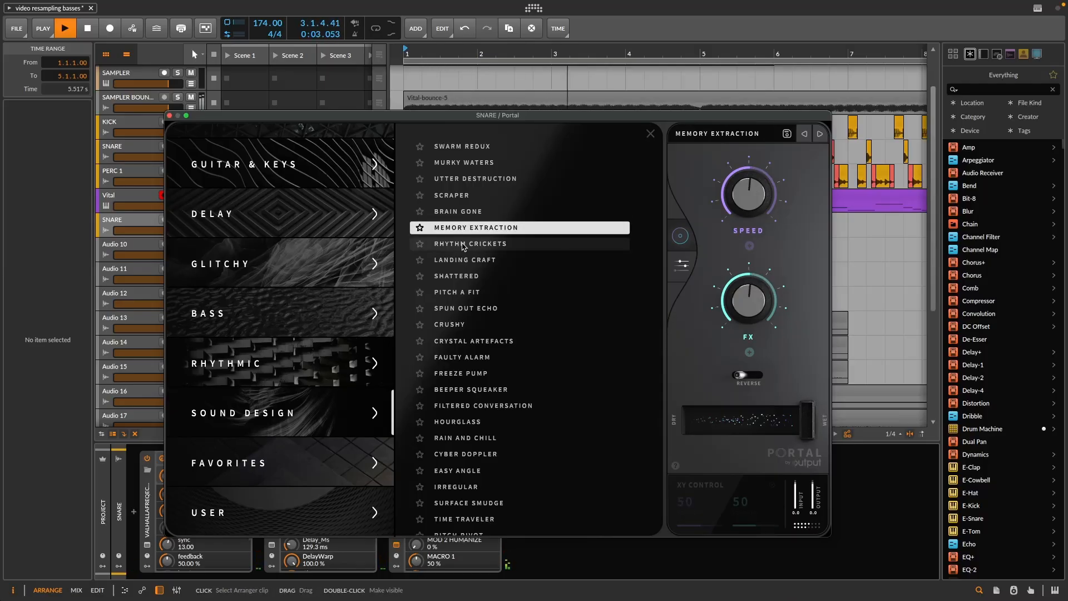
key(space)
click(463, 245)
key(space)
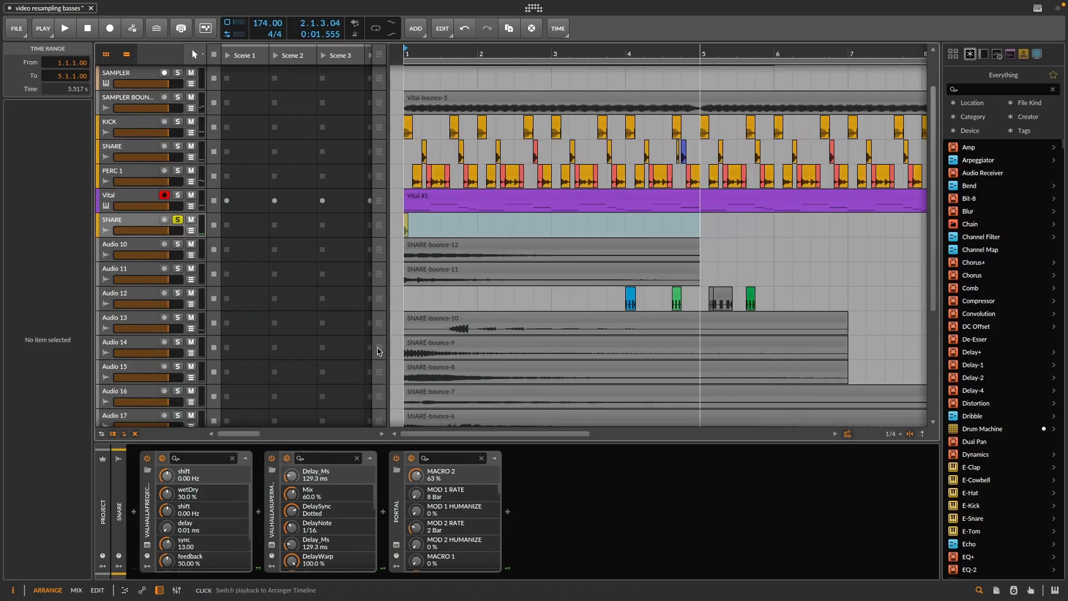
Step: Replace Portal with Temperance Lite at the end of the SNARE track's device chain
click(395, 486)
key(Delete)
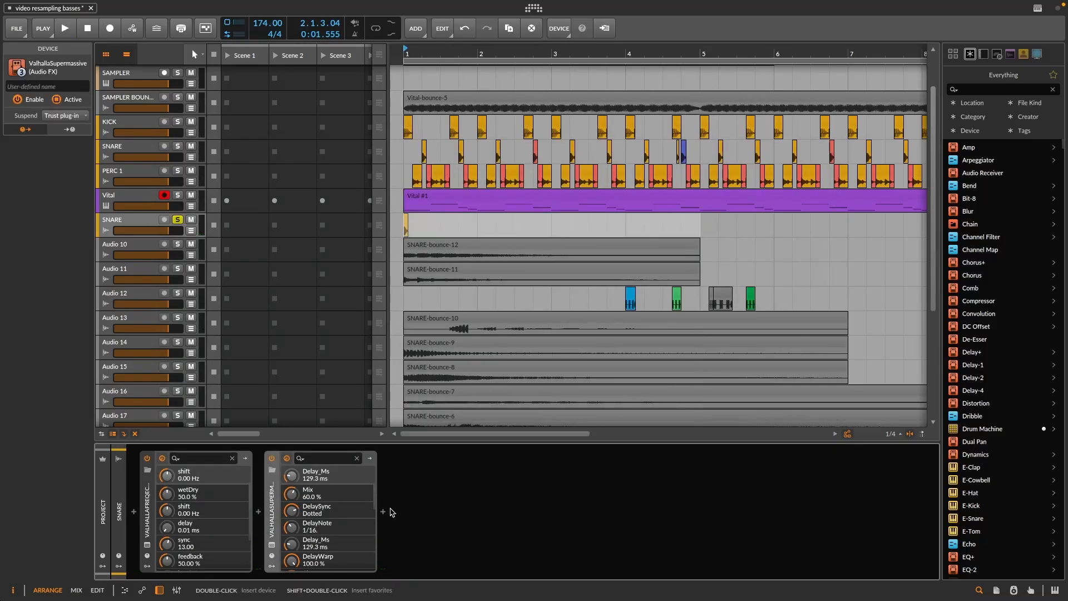
click(382, 511)
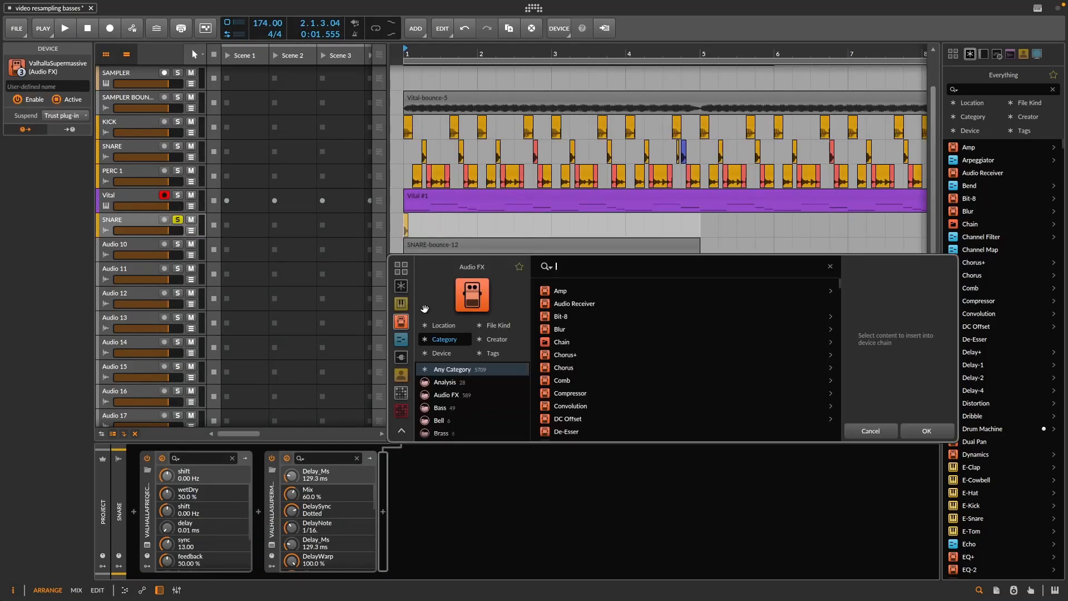
text(tem)
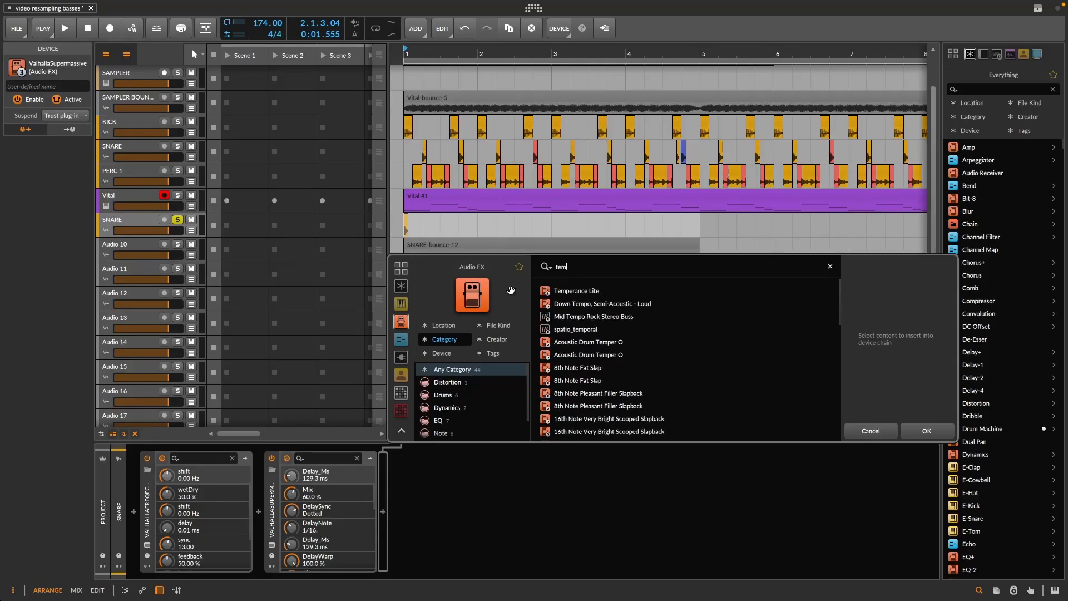
click(584, 293)
click(930, 431)
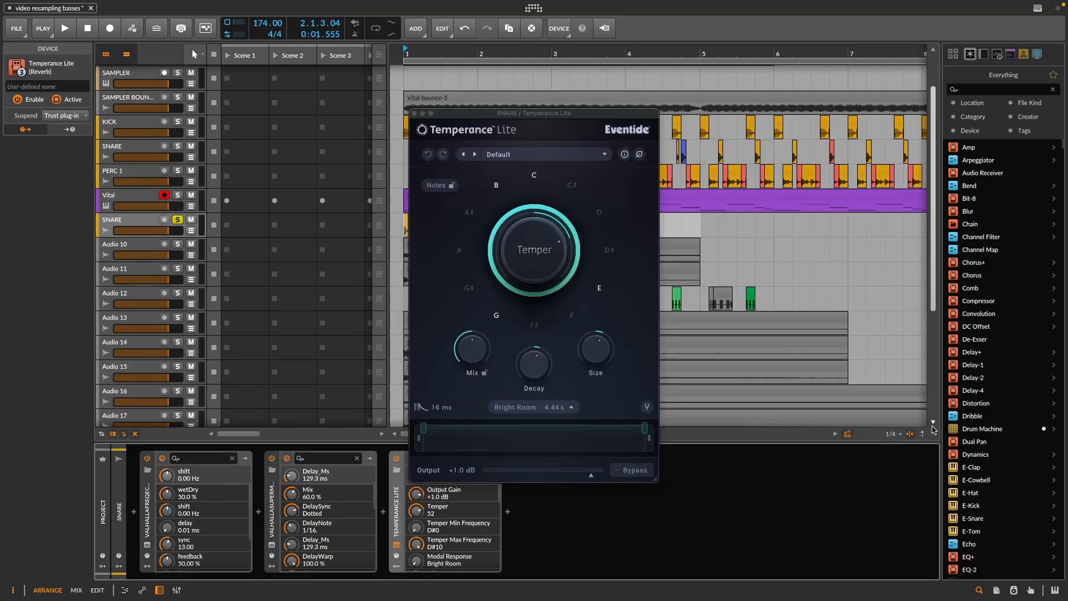
Step: Audition the snare through Temperance Lite's Default preset, browse its presets, and audition the snare through Ghostly Callback
key(space)
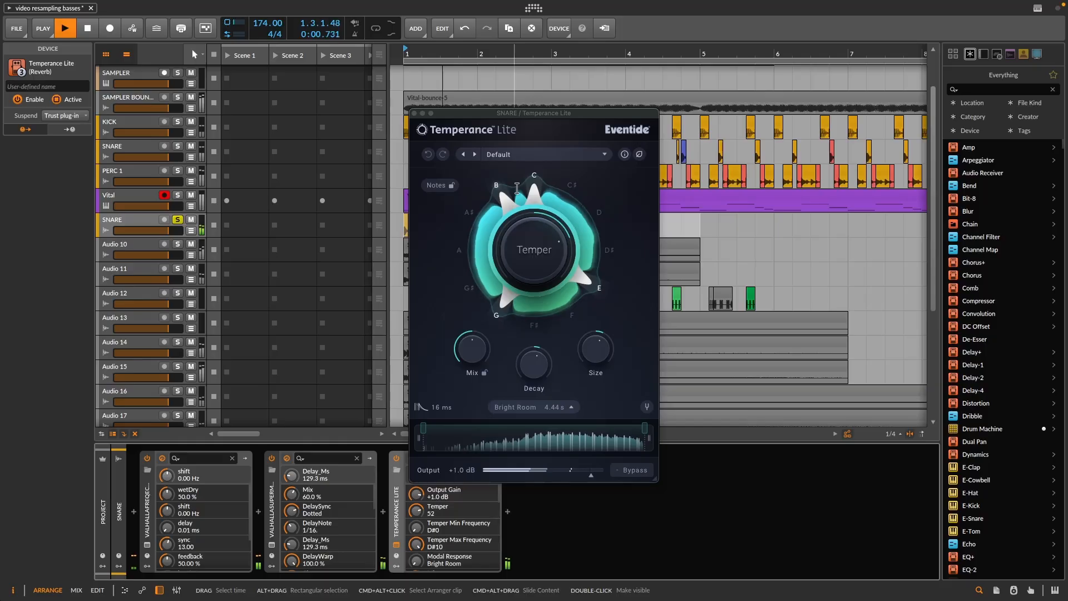
key(space)
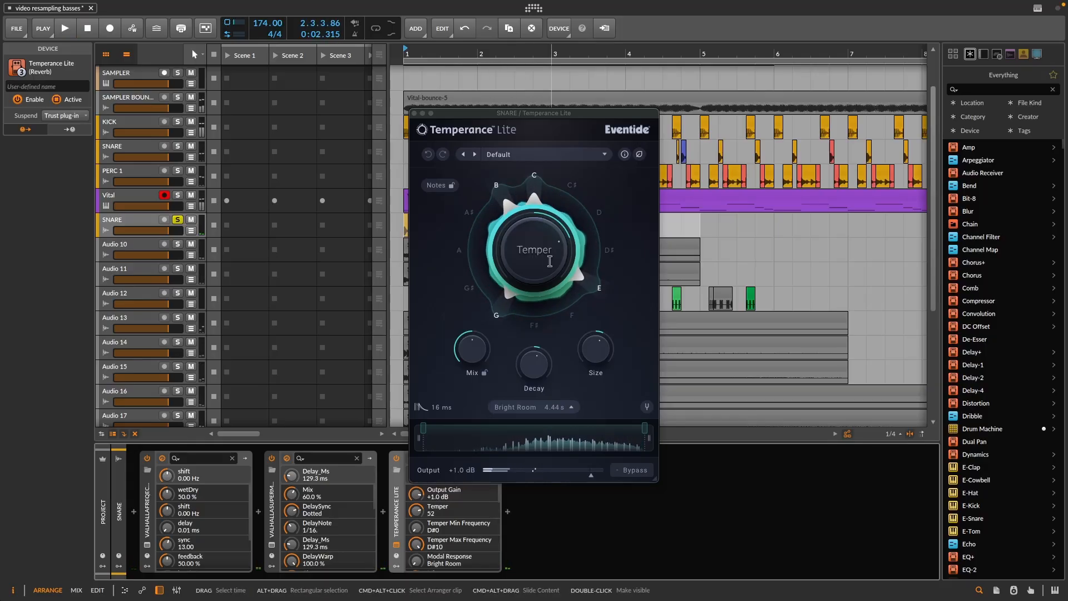
click(475, 155)
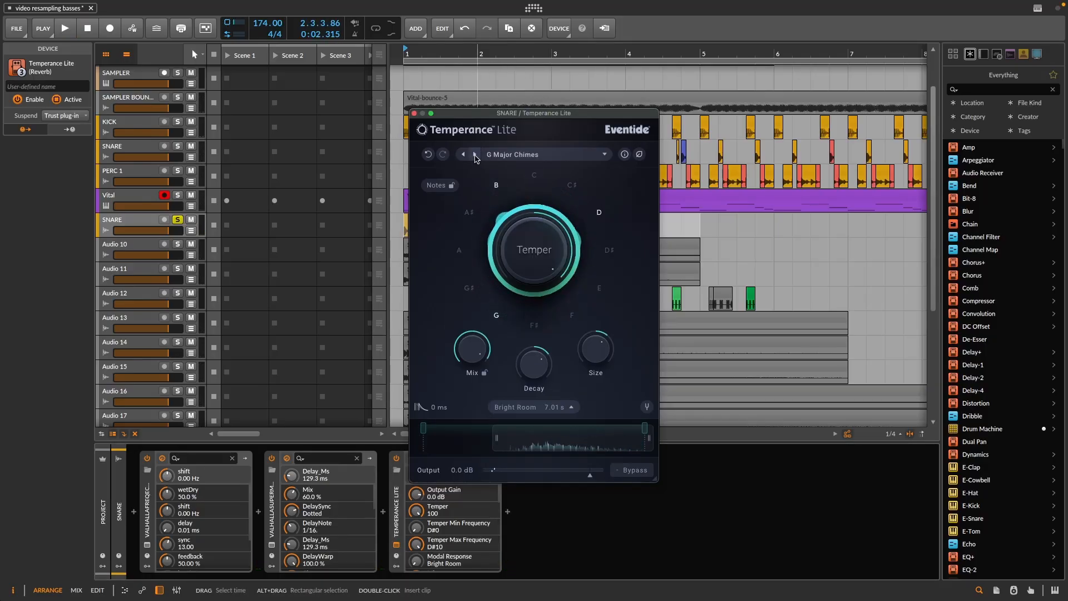
click(475, 156)
click(475, 156)
click(462, 155)
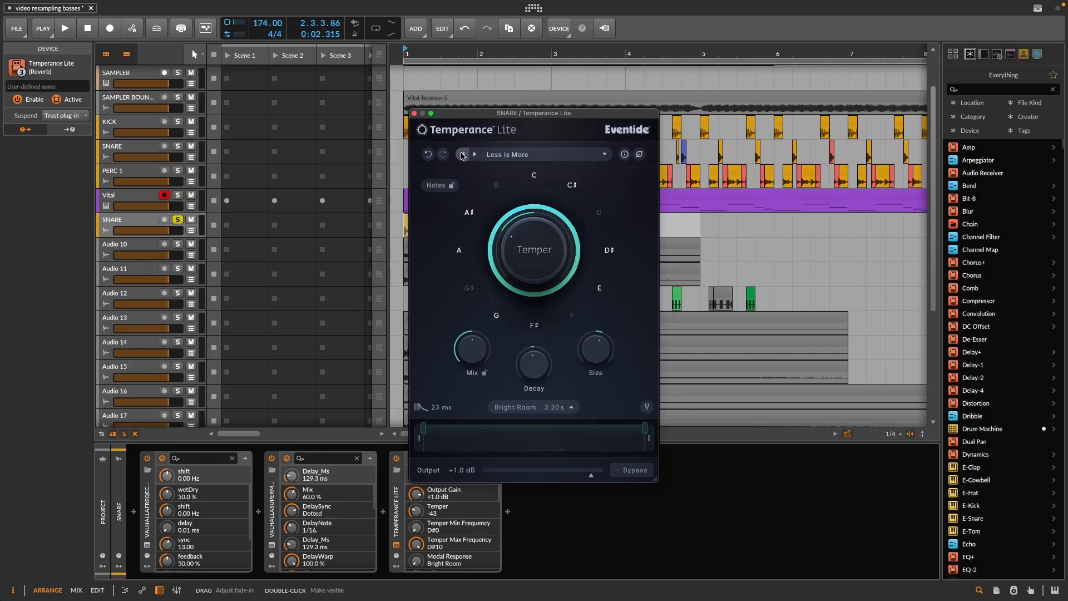
click(462, 155)
key(space)
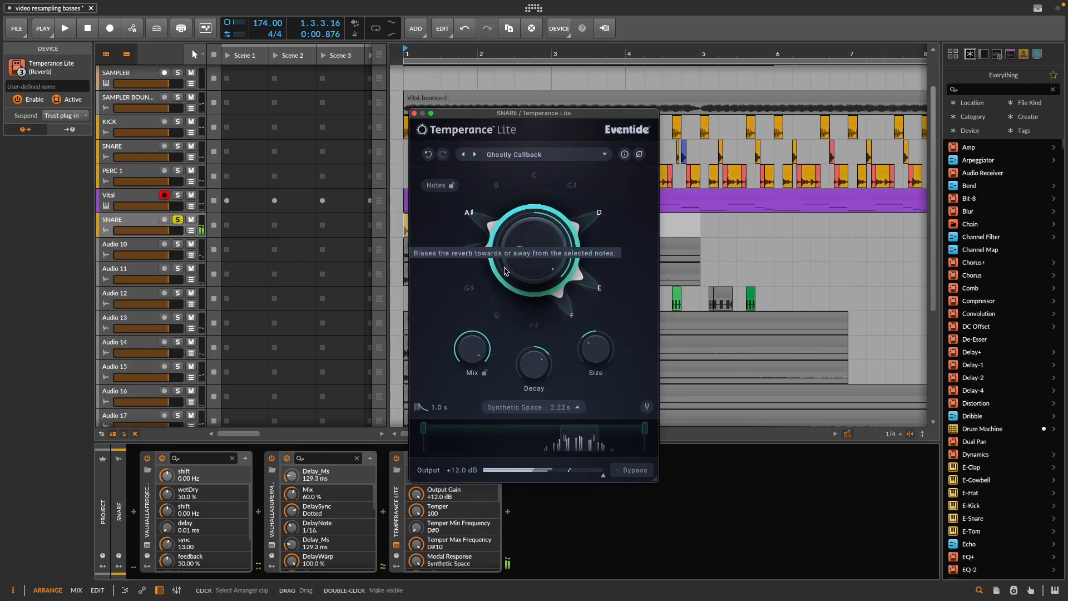
key(space)
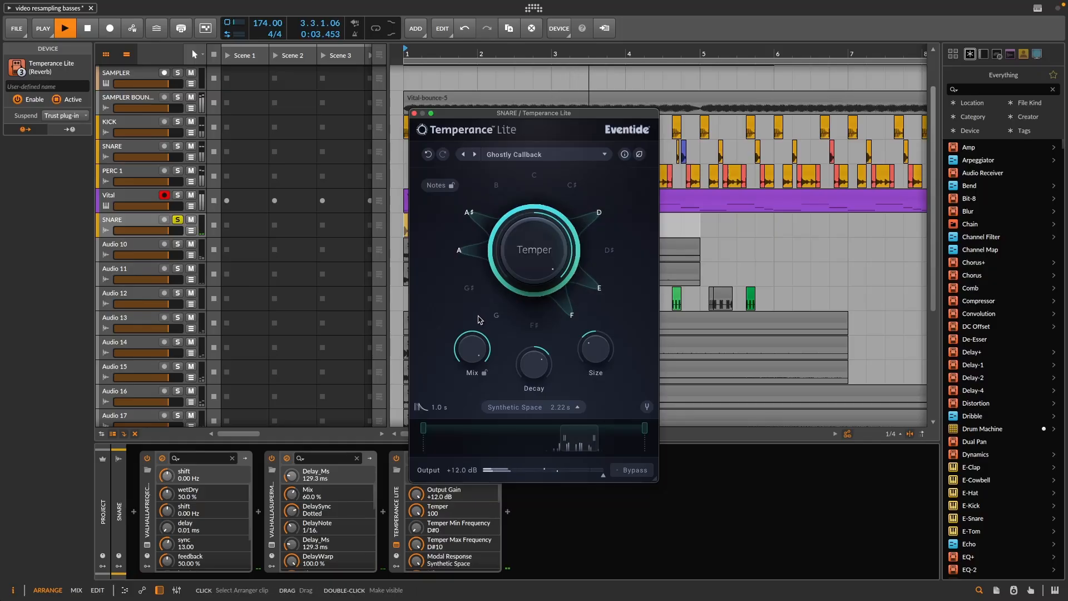
key(space)
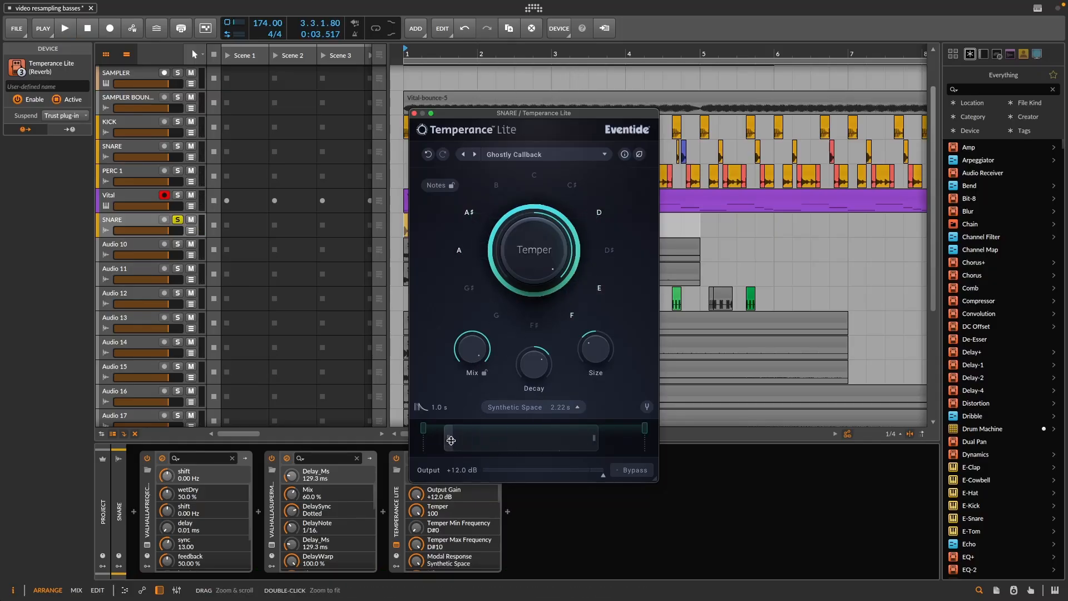
Step: Limit the Temper frequency range of Ghostly Callback to B2 through F6 while auditioning the snare
key(space)
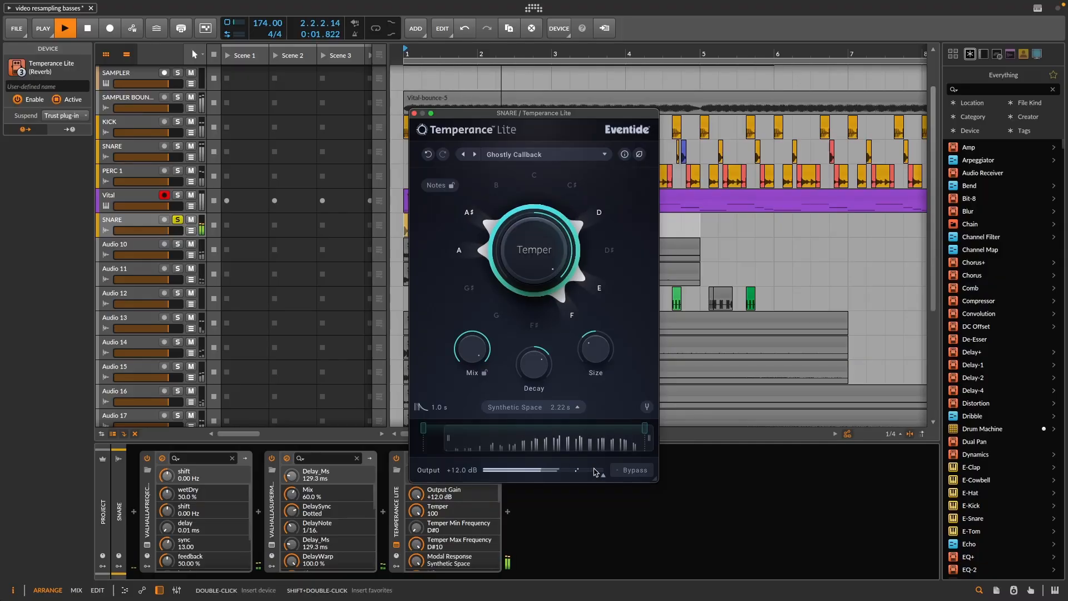
key(space)
key(space)
drag(422, 427, 513, 427)
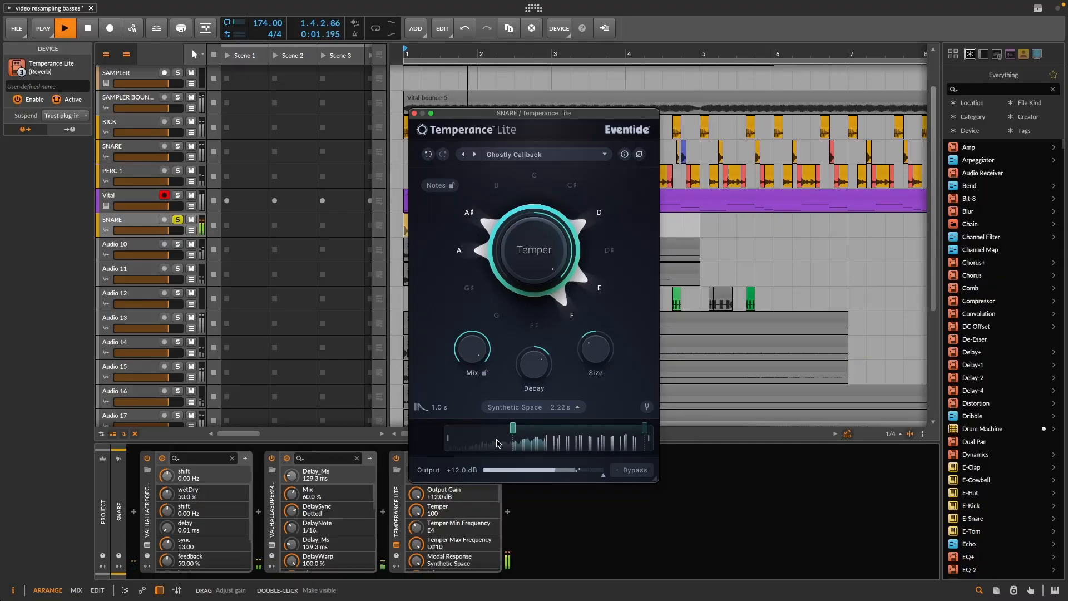
drag(645, 427, 558, 427)
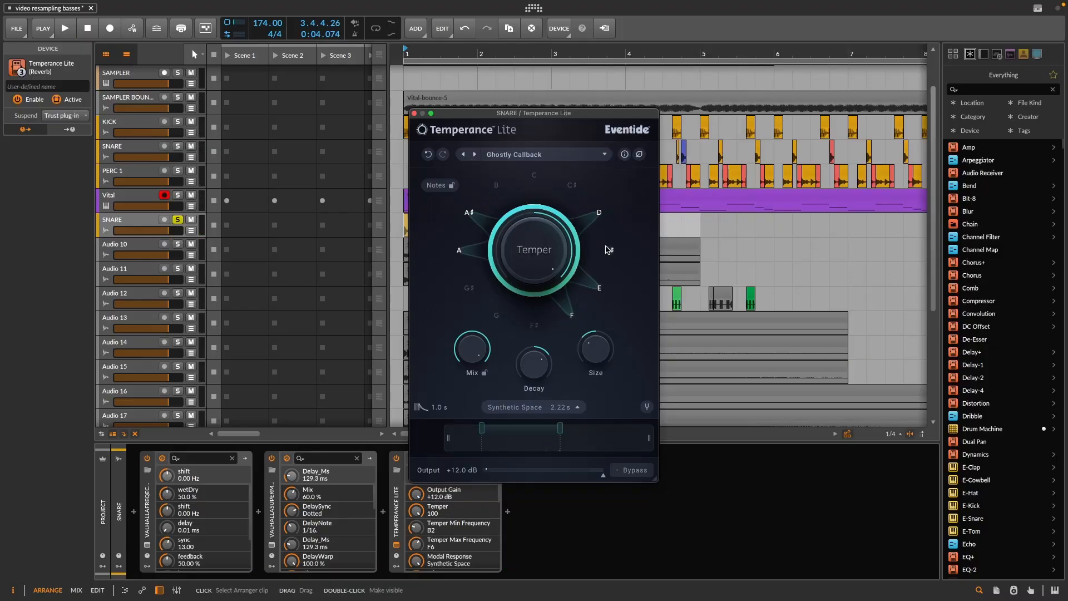
Step: Audition the snare with A♯, D, D♯, F and G♯ as the tempered notes
key(space)
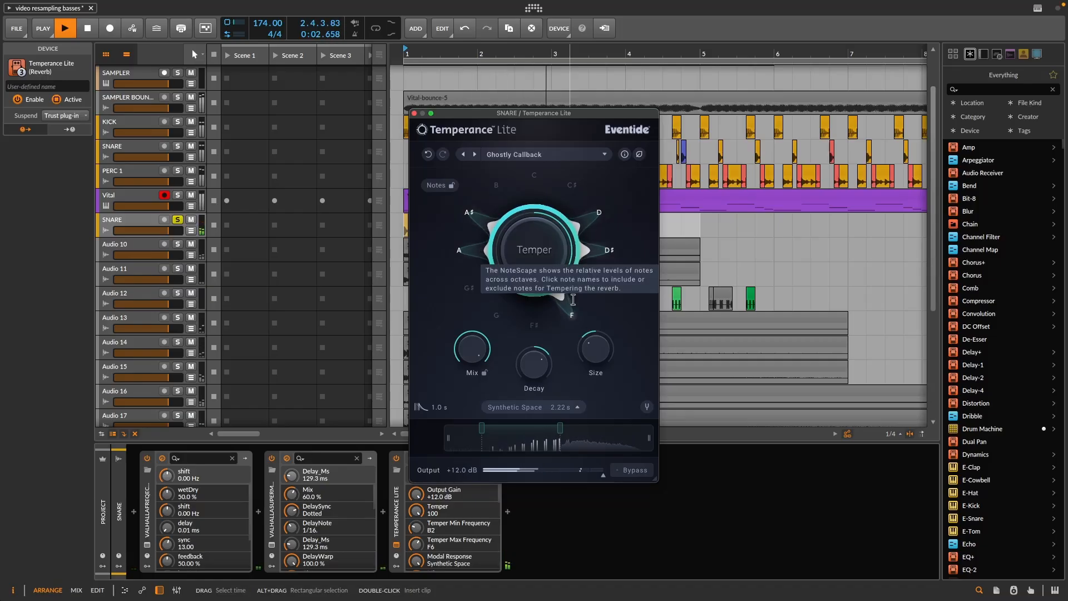
key(space)
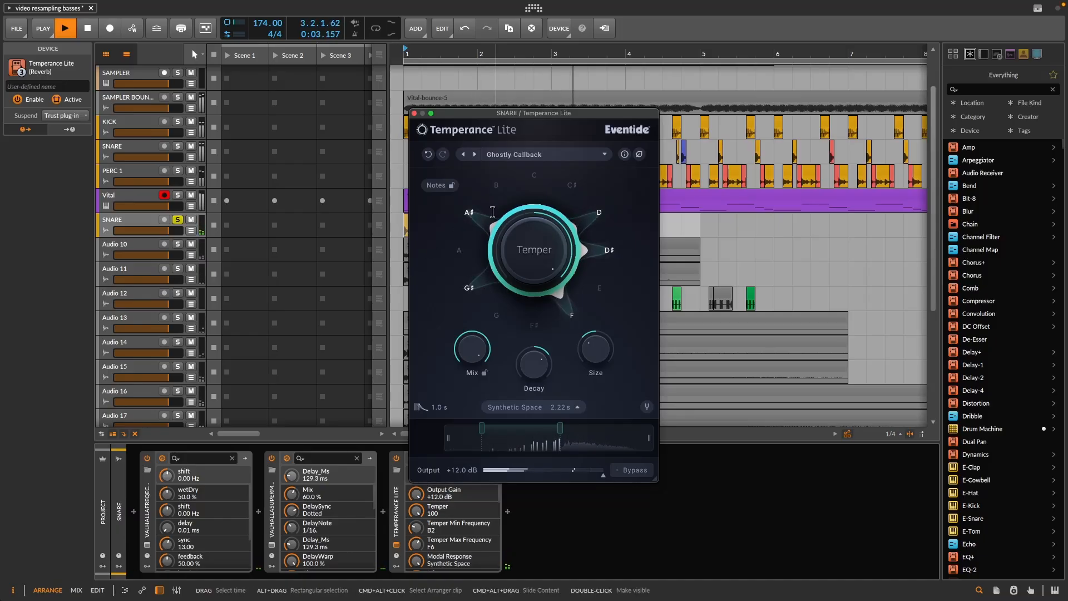
key(space)
Step: Load the Less is More preset and audition the snare with Temper raised to 100 over the A♯5 to G♯8 range
click(474, 154)
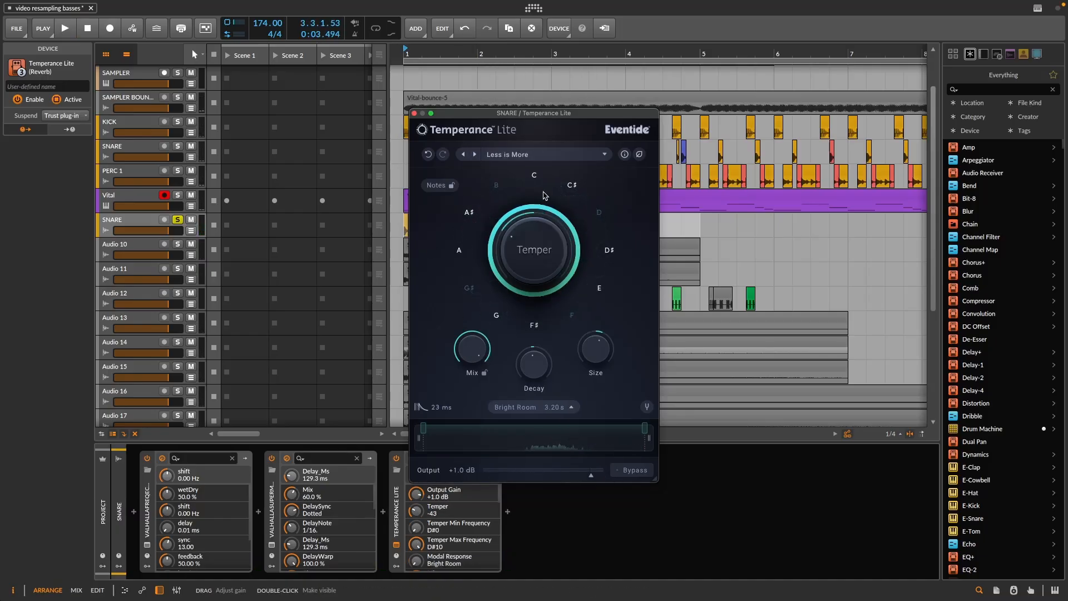
key(space)
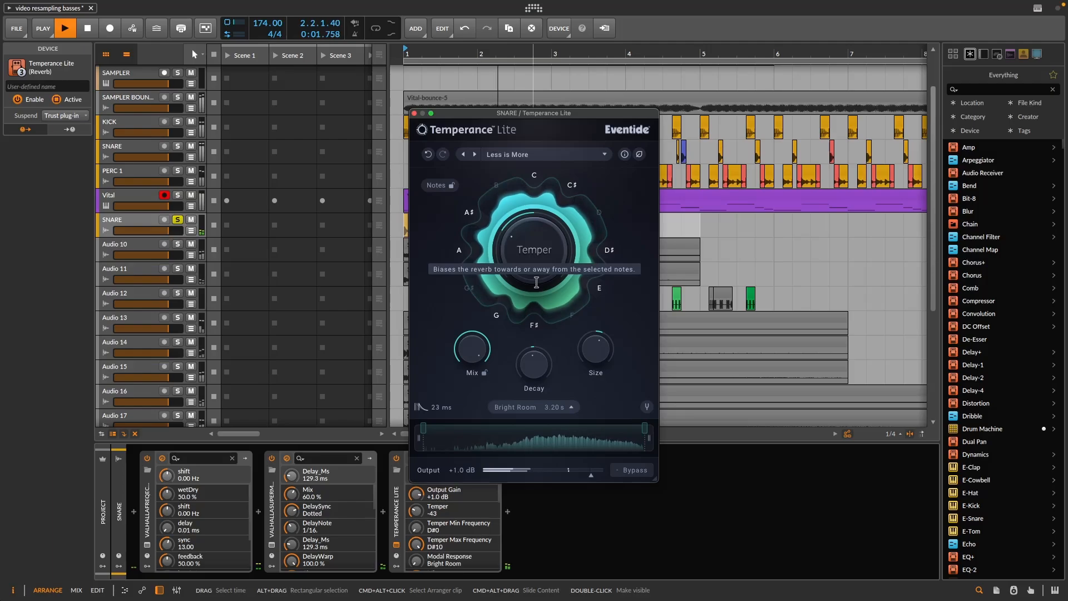
drag(553, 277, 547, 181)
key(space)
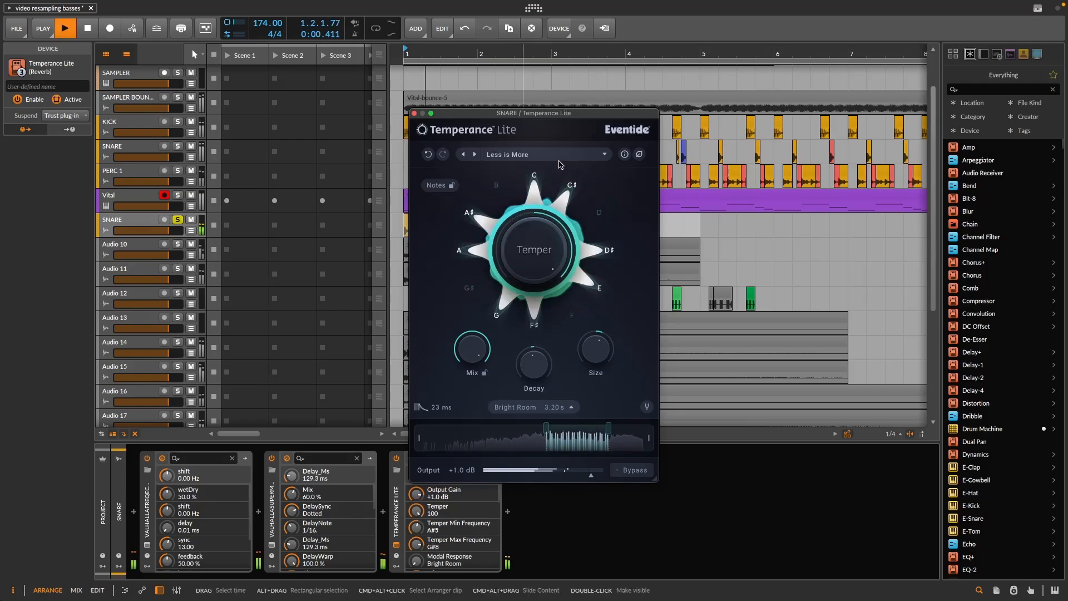
key(space)
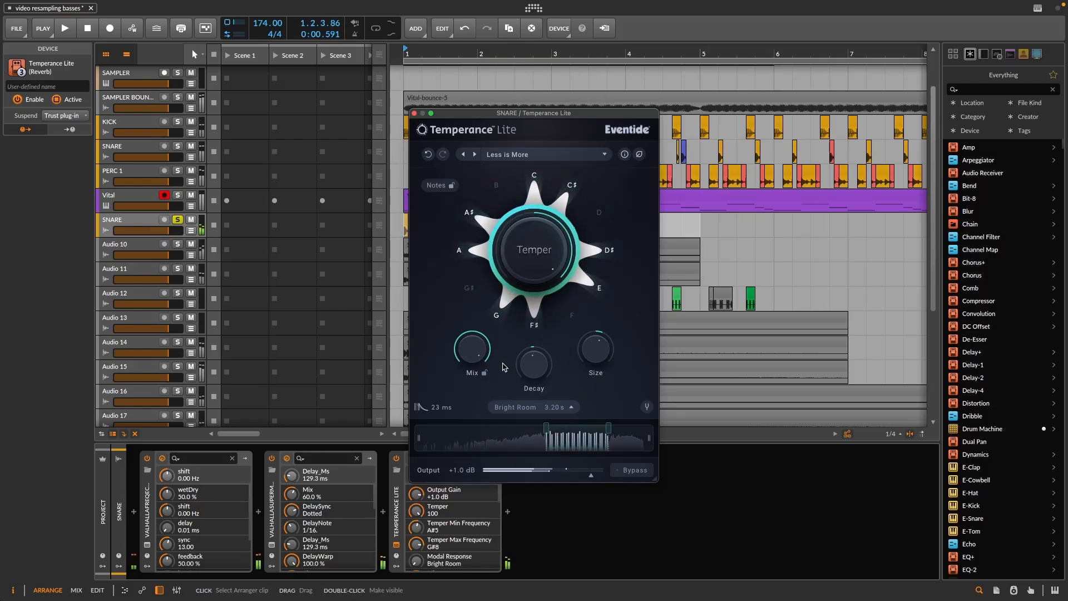
Step: Audition the snare with maximum Size, a 184 s decay, a 2.00 s predelay and a Temper range of D♯5 to D10
key(space)
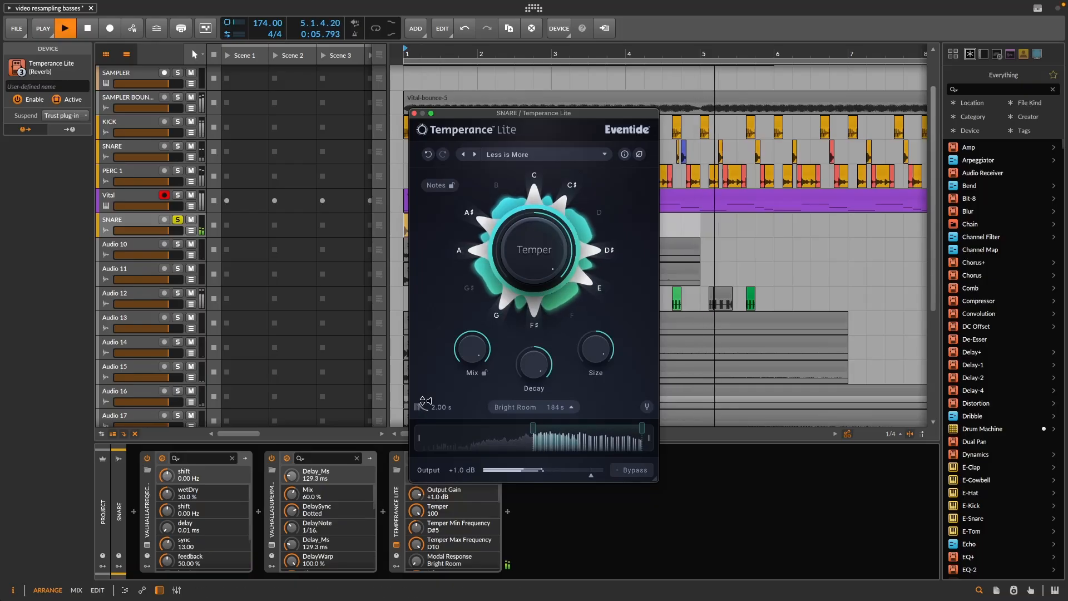
key(space)
key(space)
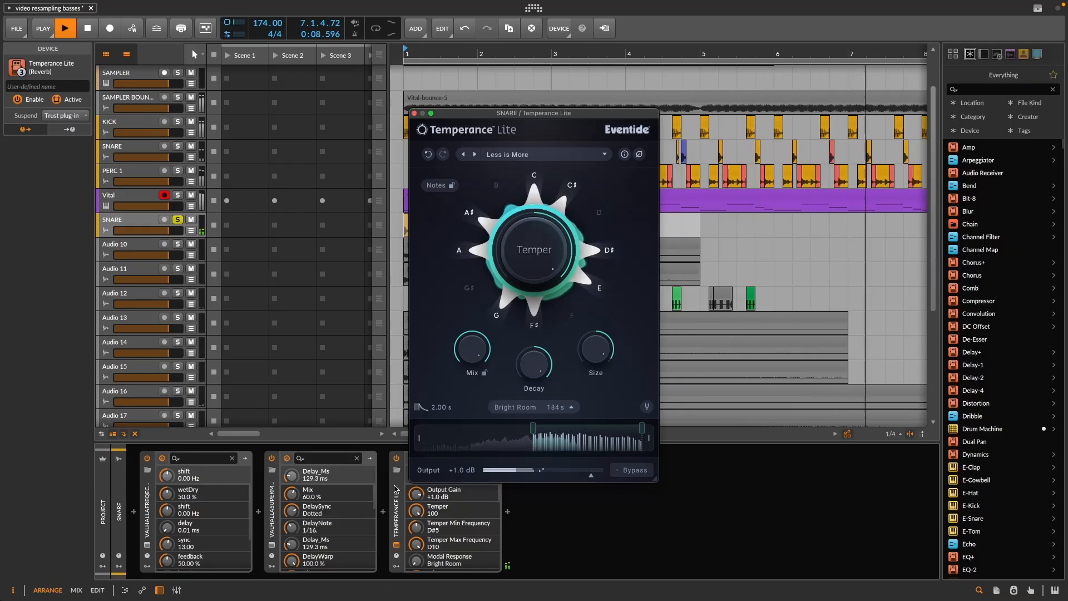
key(space)
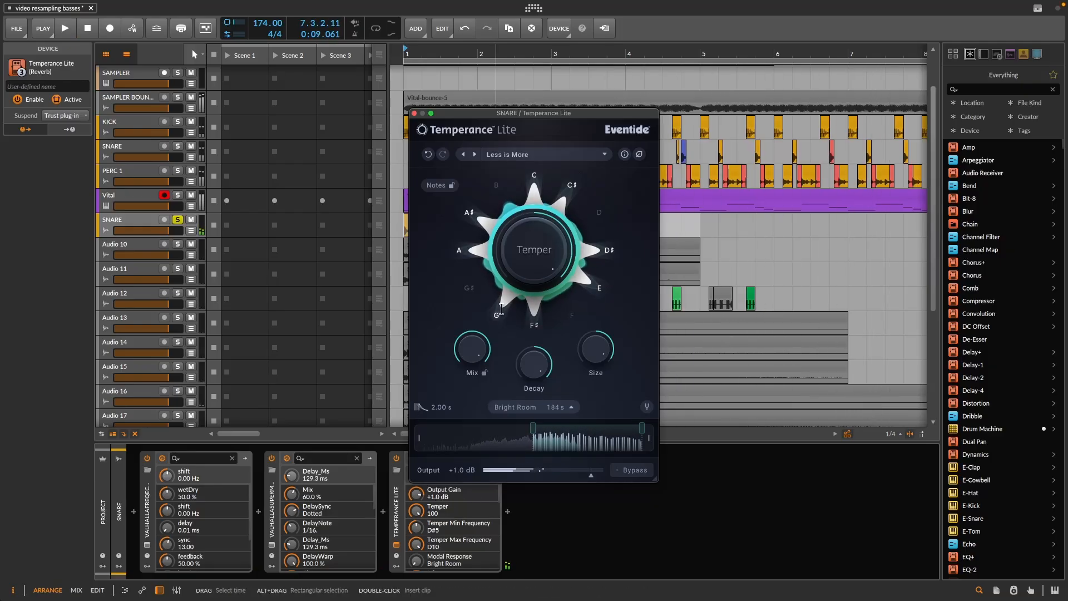
Step: Close the Temperance Lite window, disable the device and remove it from the SNARE track
click(415, 113)
click(396, 459)
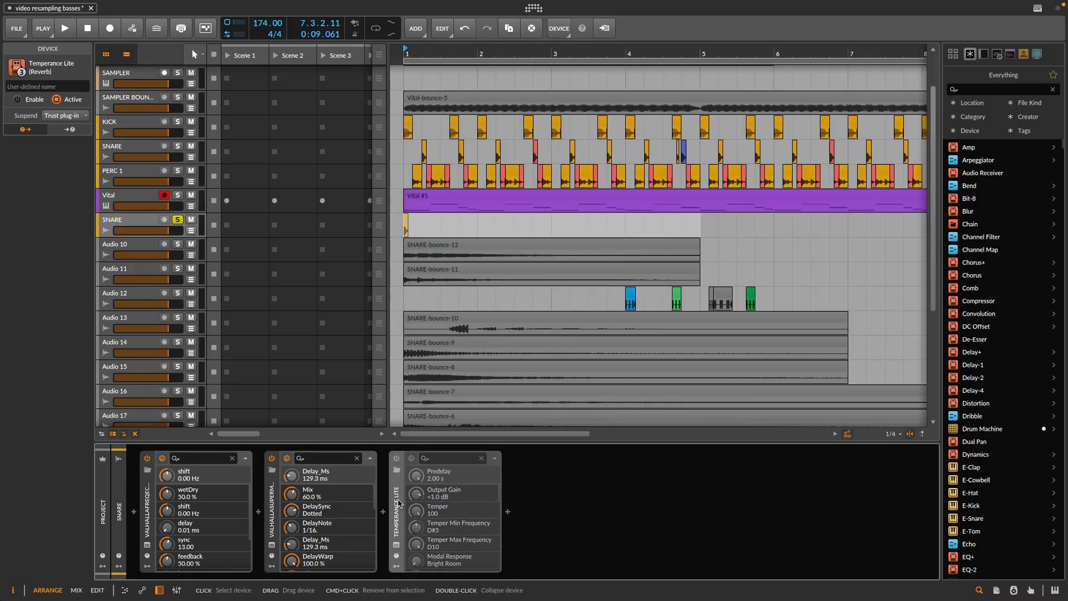
key(Delete)
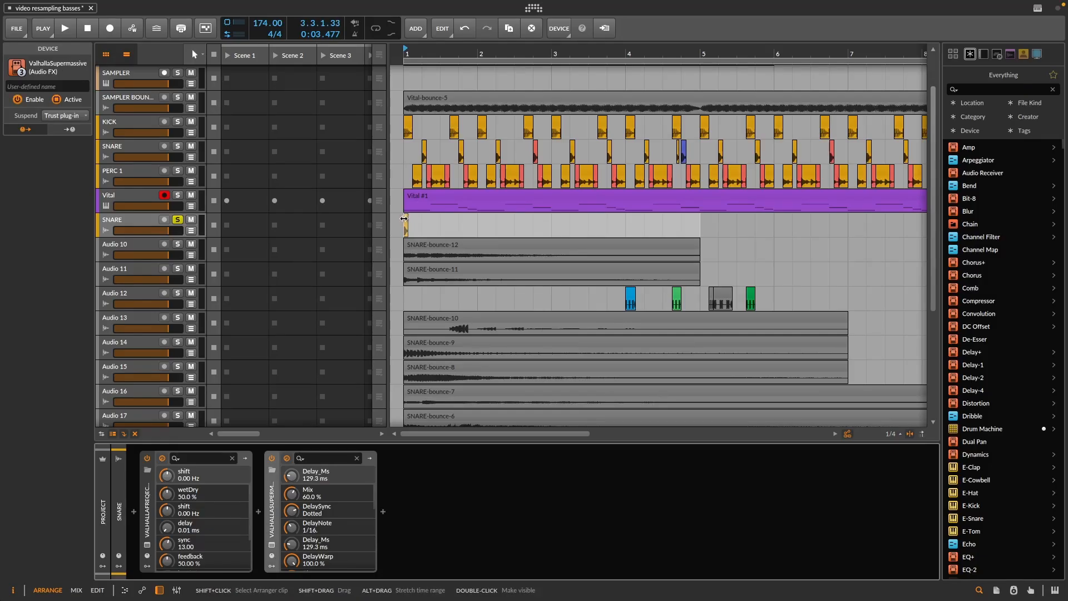
Step: Audition the short snare clip at bar 1 with its formant raised to 24
click(408, 223)
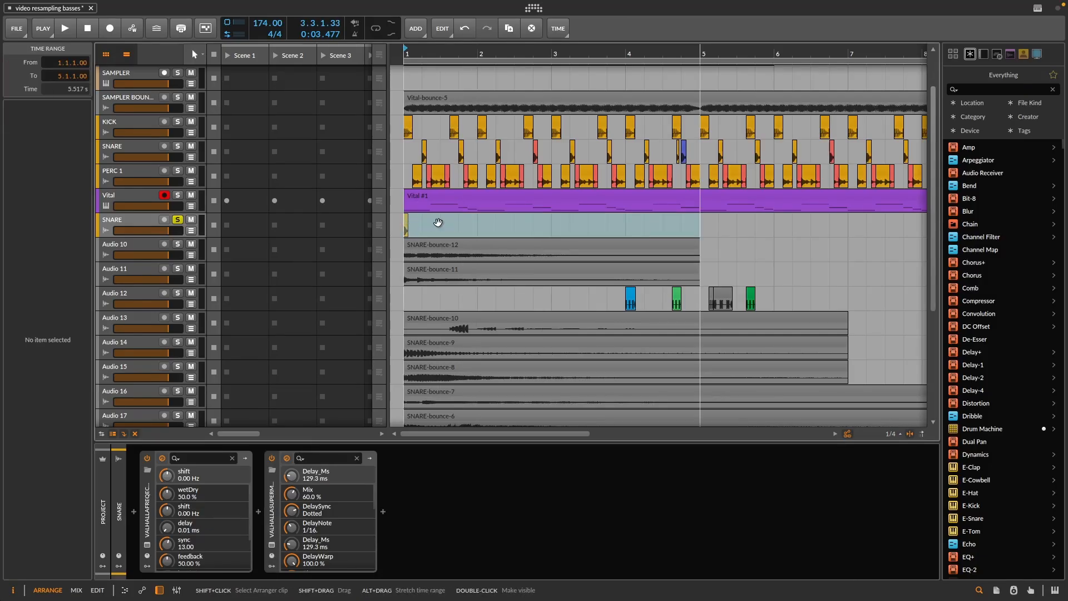
click(406, 224)
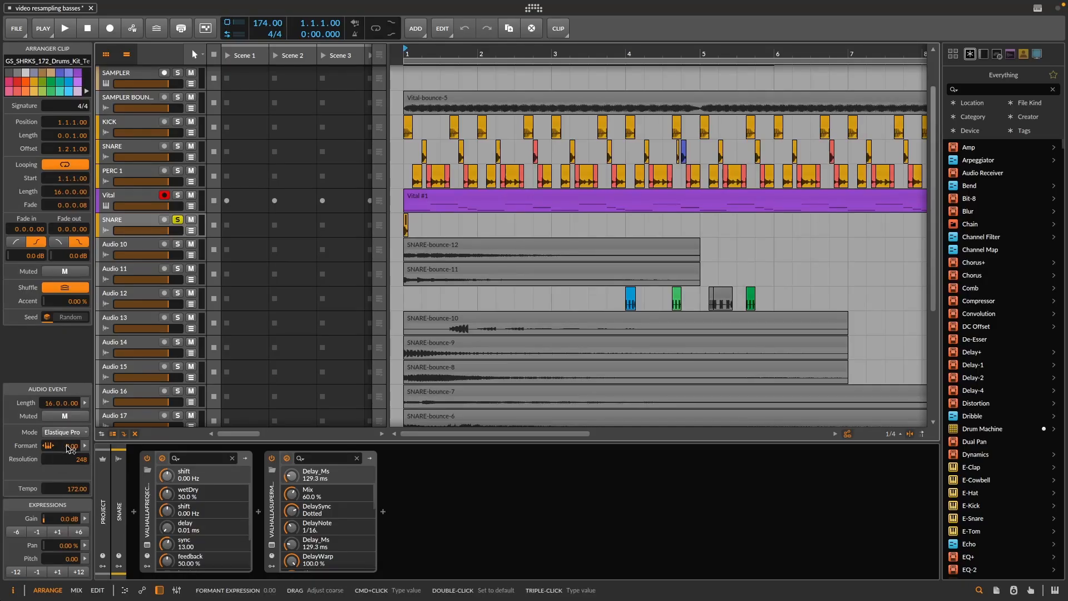
drag(67, 446, 67, 384)
key(space)
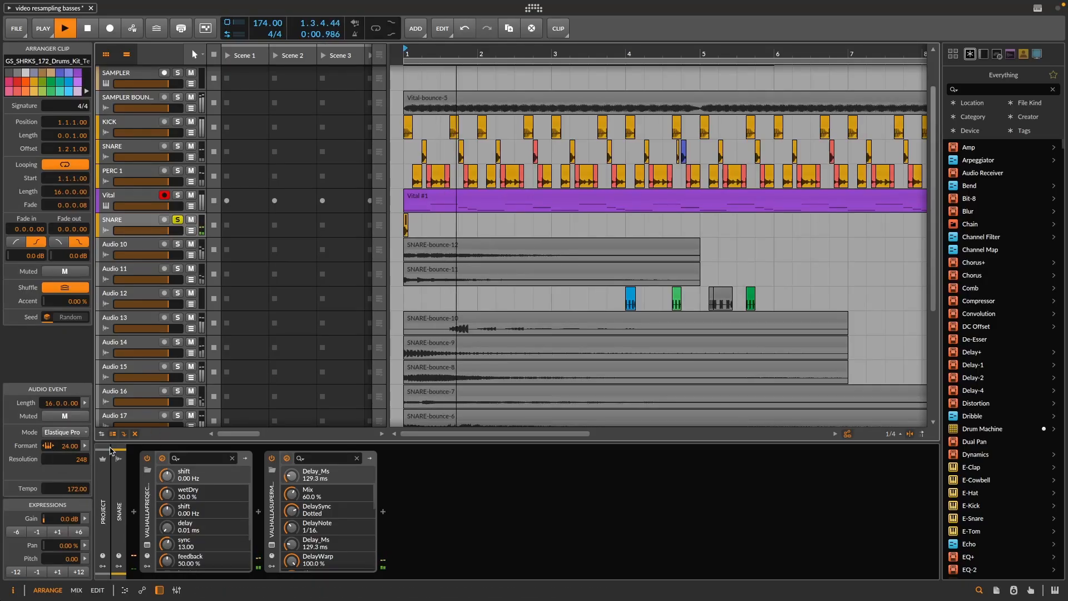
key(space)
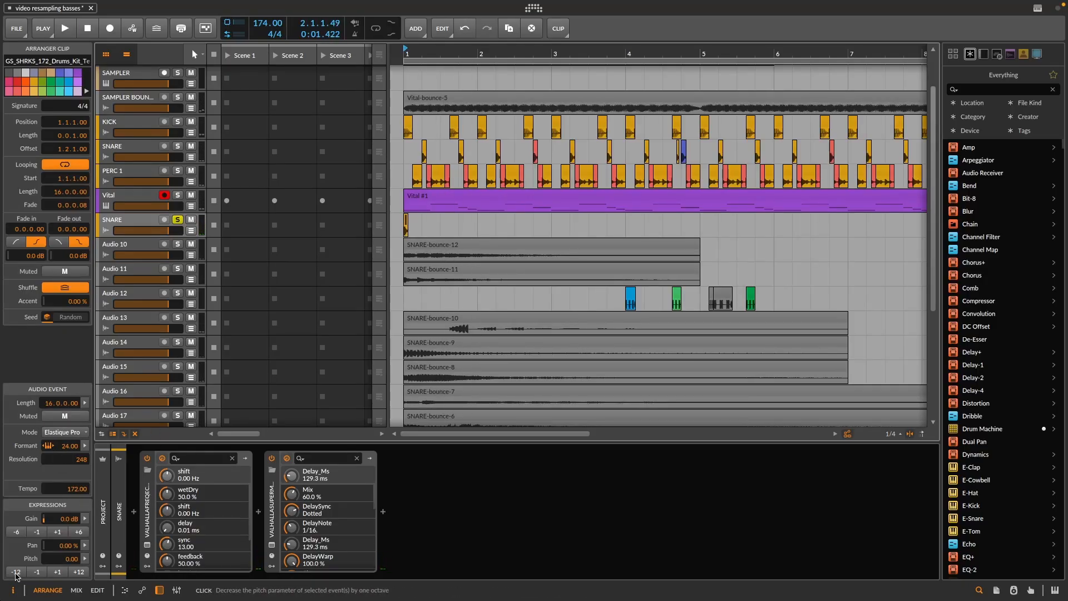
Step: Audition the snare clip at pitch -12 with its formant lowered to -24, and reset both values to 0
key(space)
key(space)
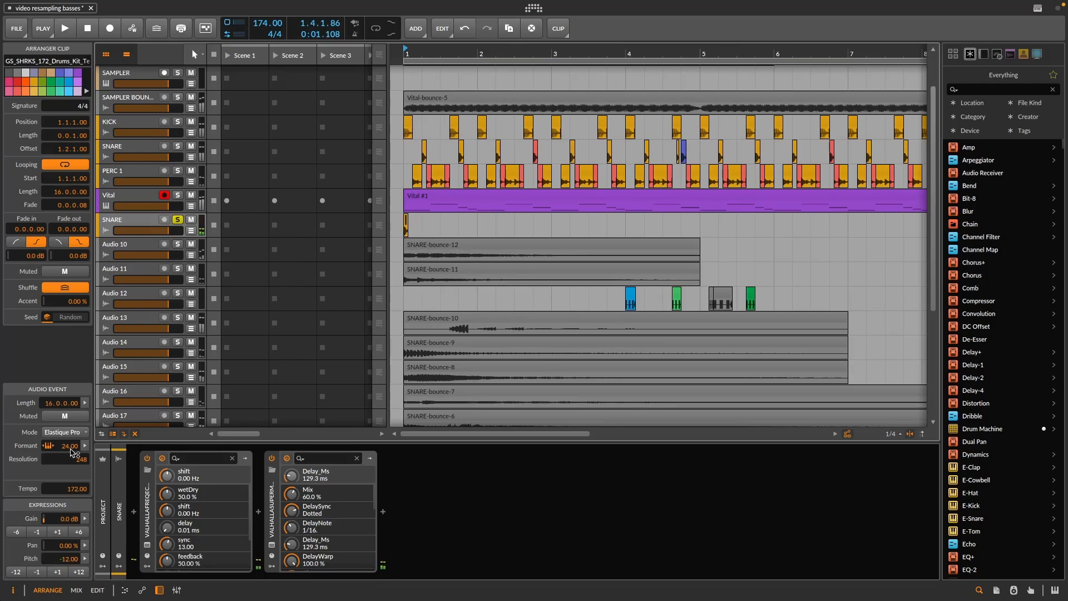
drag(70, 446, 70, 501)
key(space)
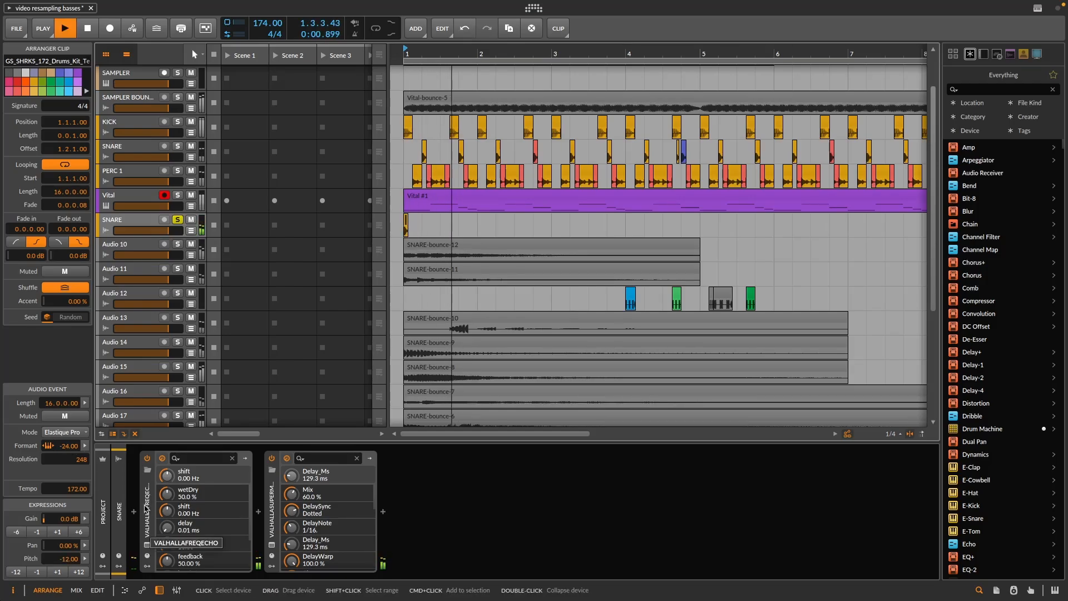
key(space)
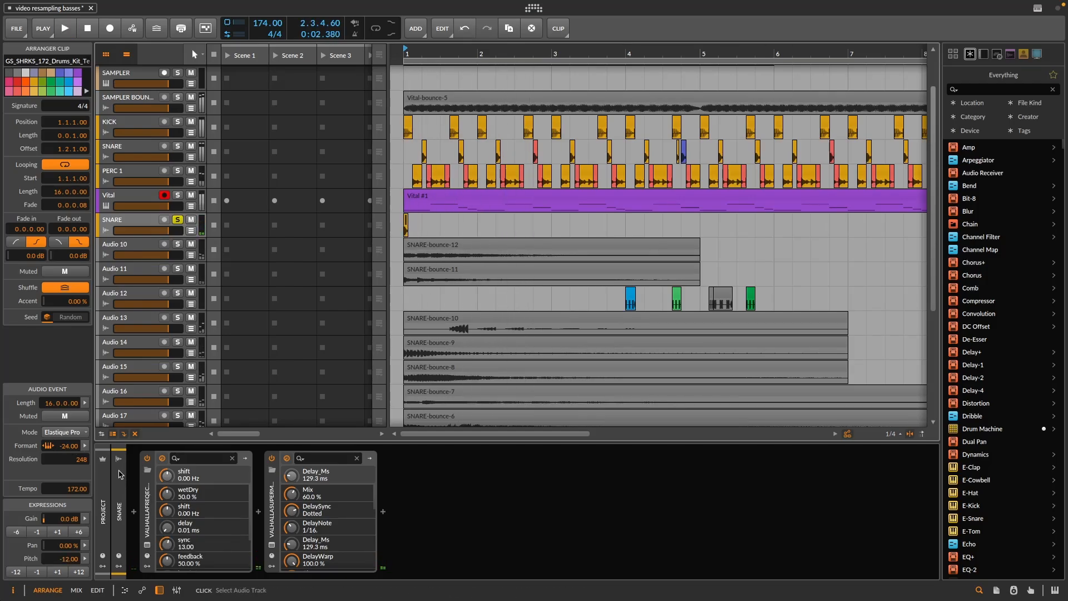
double_click(70, 446)
click(72, 571)
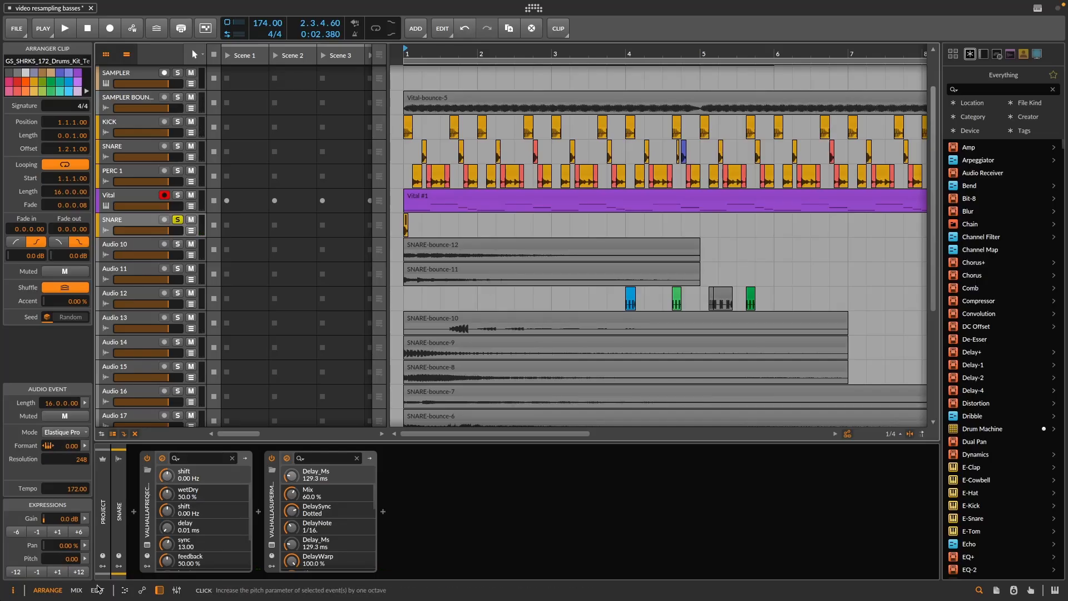
Step: Time-stretch the snare clip on the SNARE track to one beat long and audition it through the effects
scroll(448, 212, up, 5)
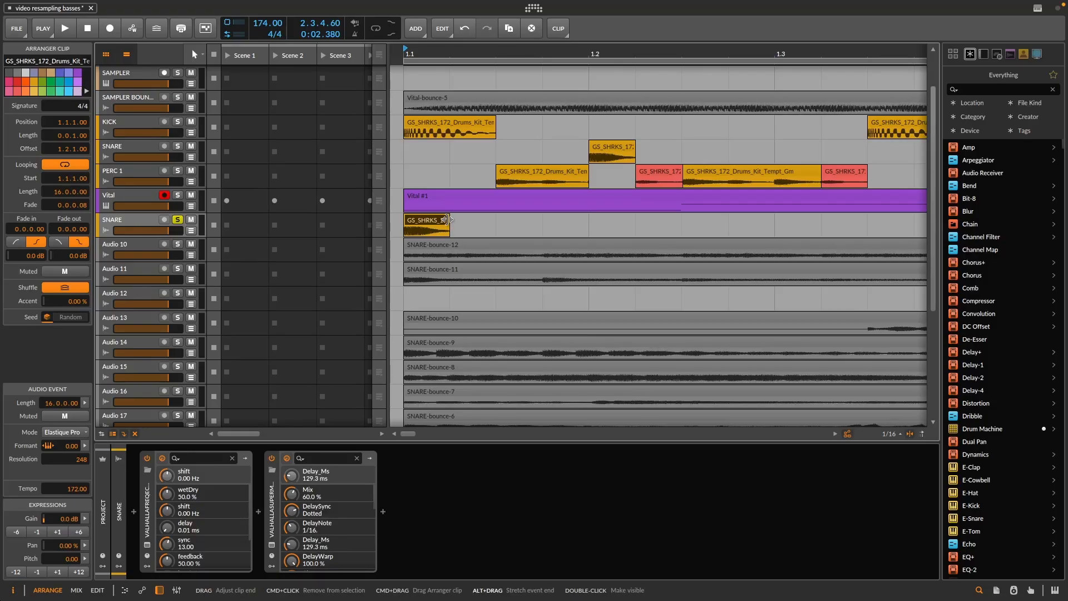
drag(446, 219, 583, 231)
key(space)
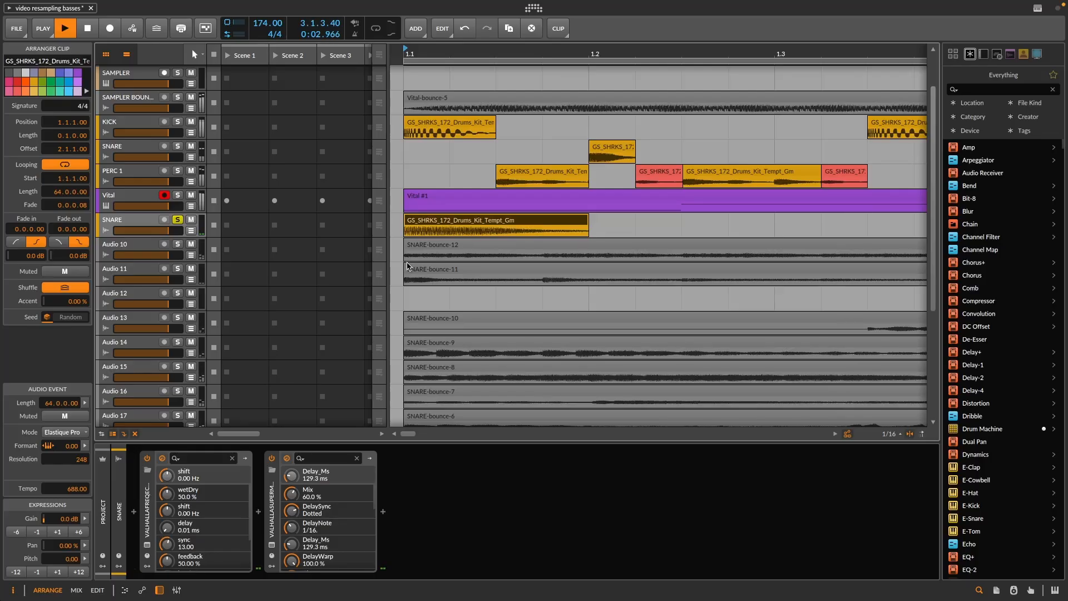
key(space)
key(space)
key(space)
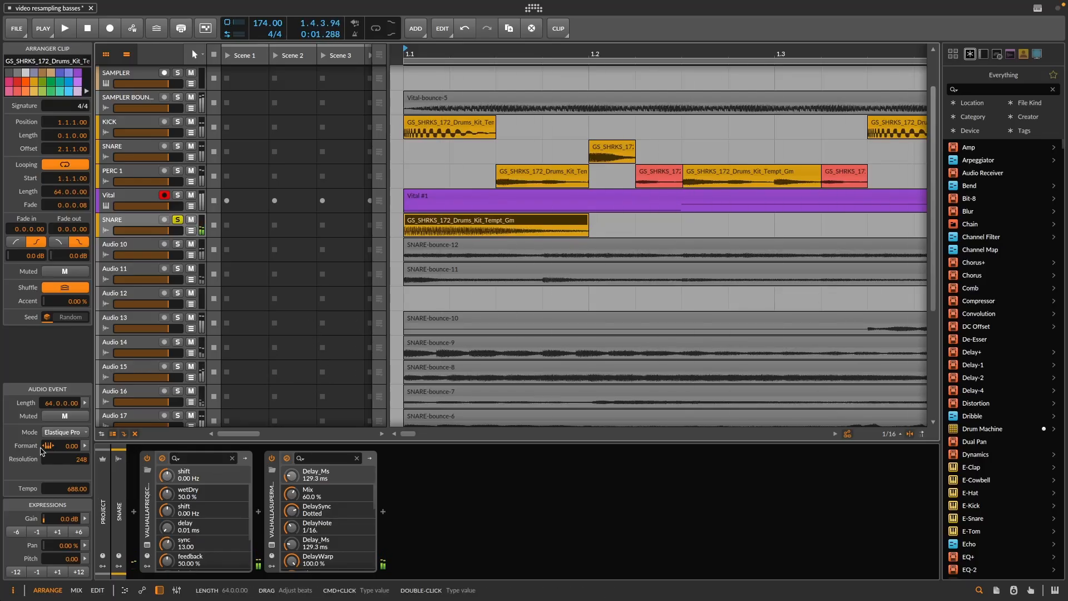
Step: Set the stretched snare clip's formant to -12 and its pitch to 24, auditioning each change
drag(44, 448, 45, 467)
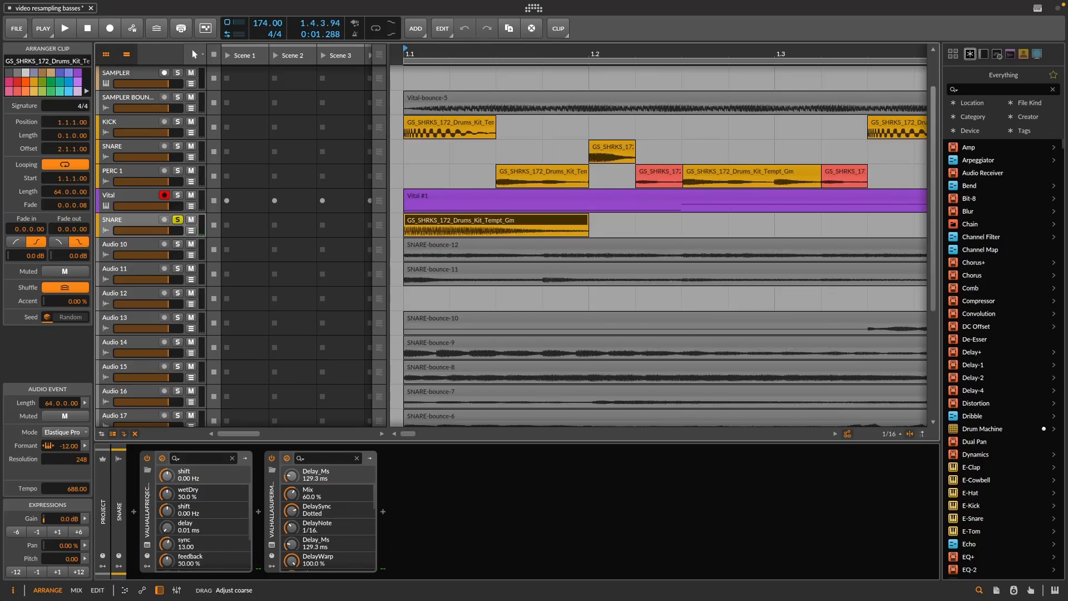
key(space)
key(space)
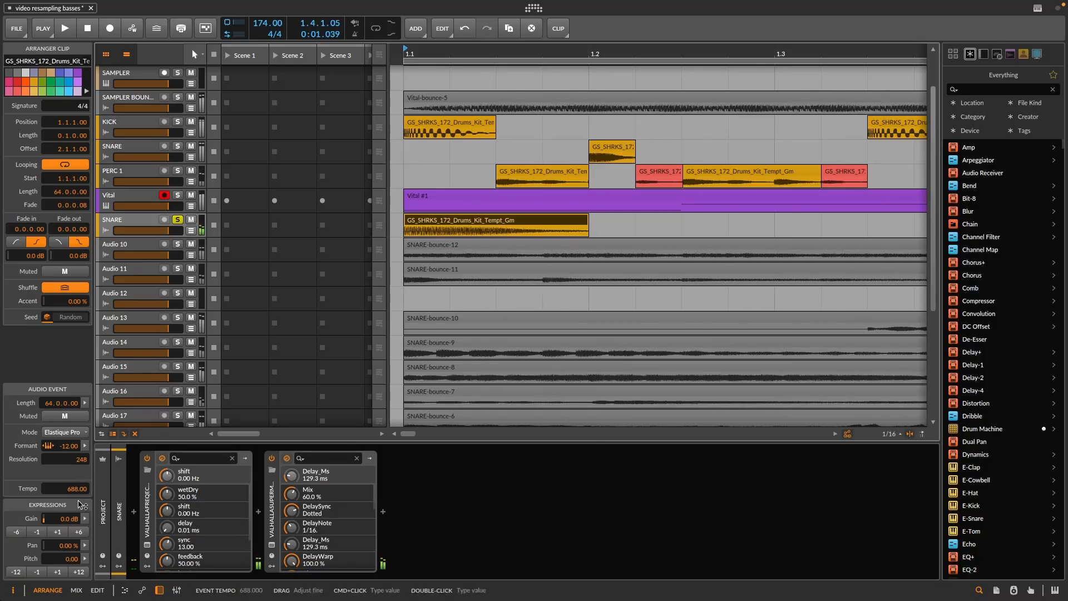
click(80, 572)
key(space)
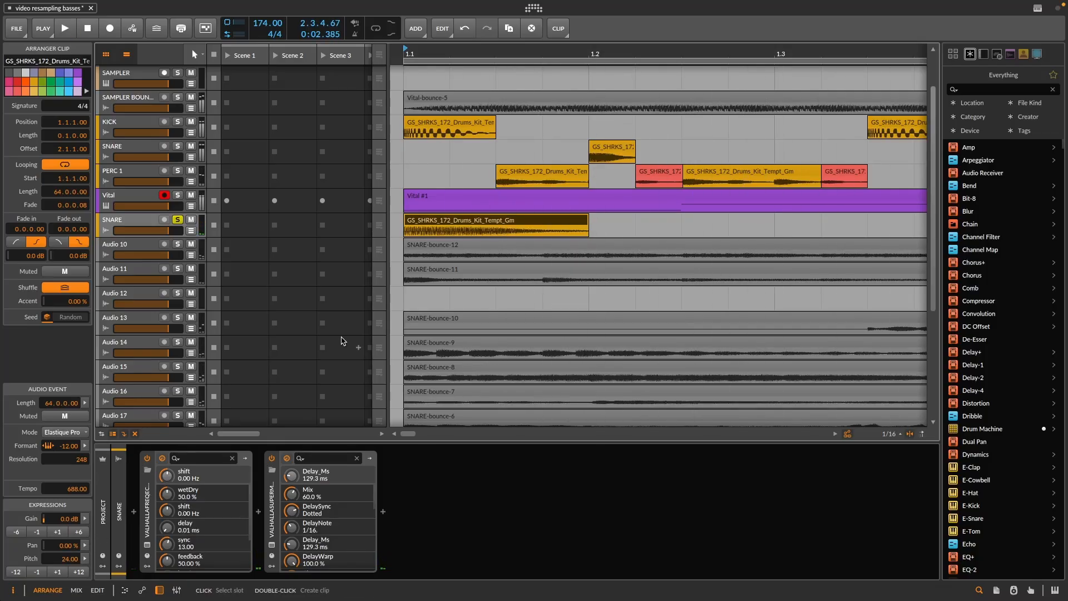
key(space)
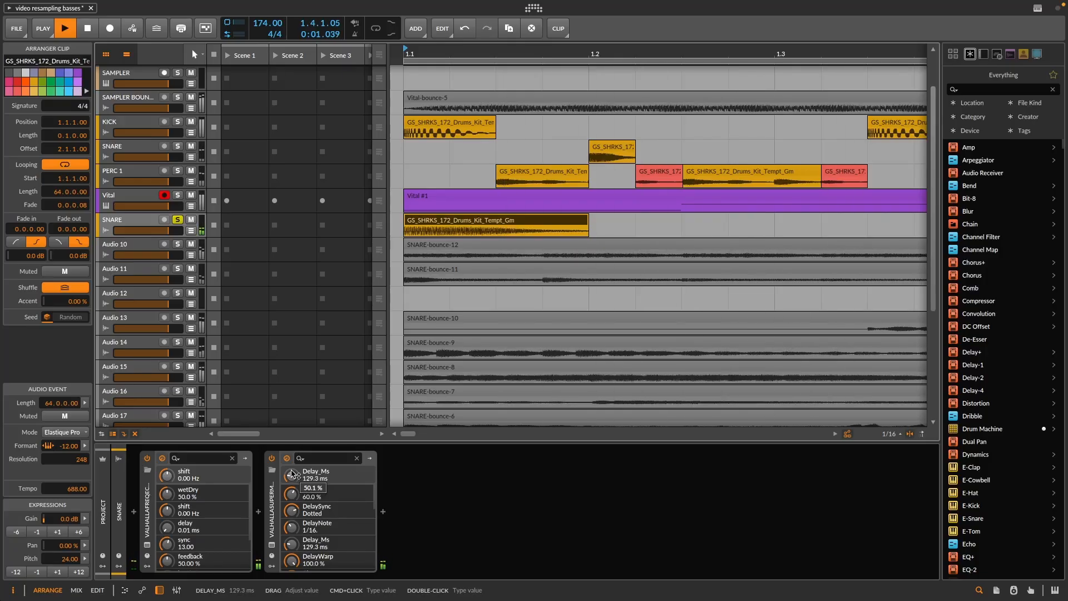
key(space)
drag(488, 54, 483, 23)
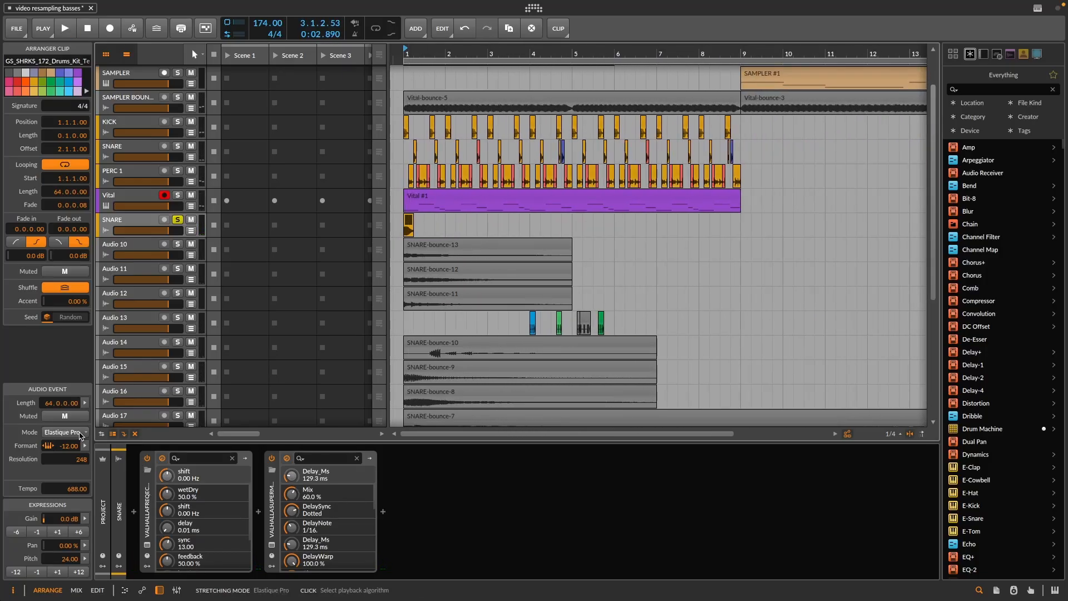
Step: Switch the snare clip's stretching mode to Cyclic and audition it
click(80, 434)
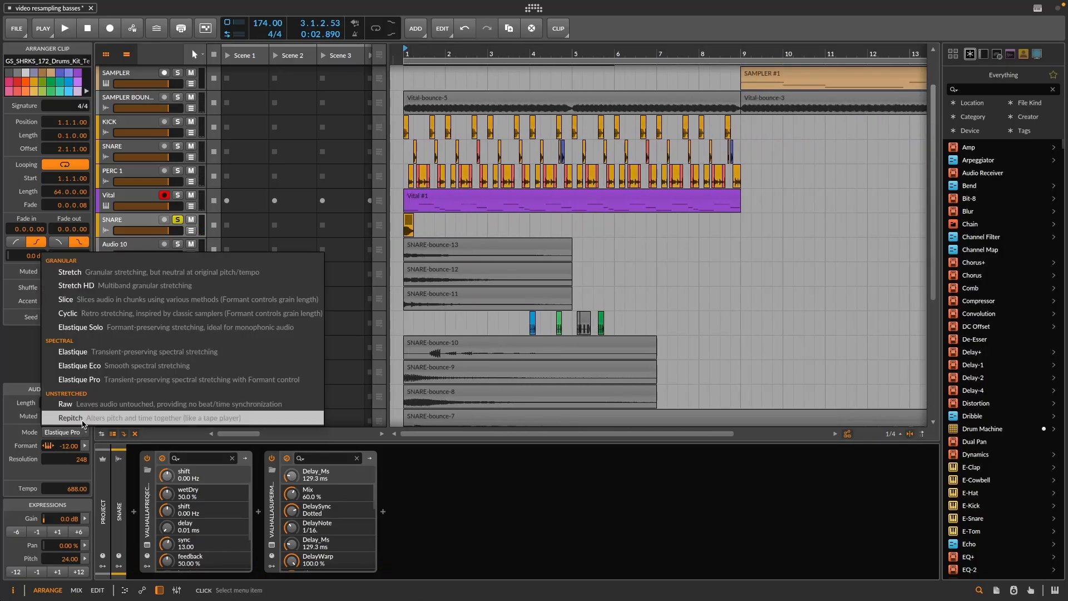
click(98, 315)
key(space)
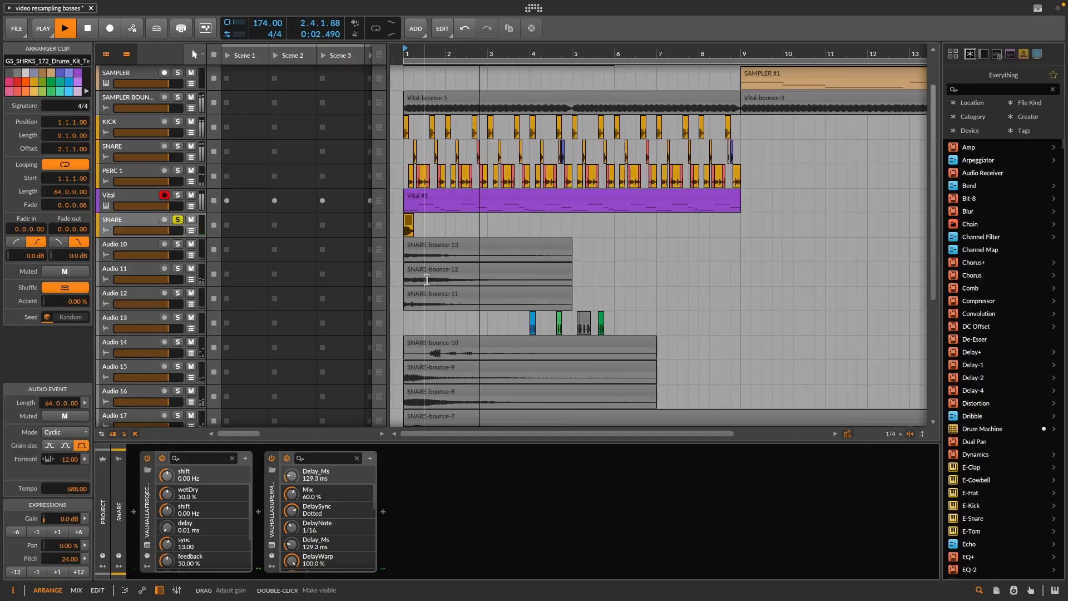
key(space)
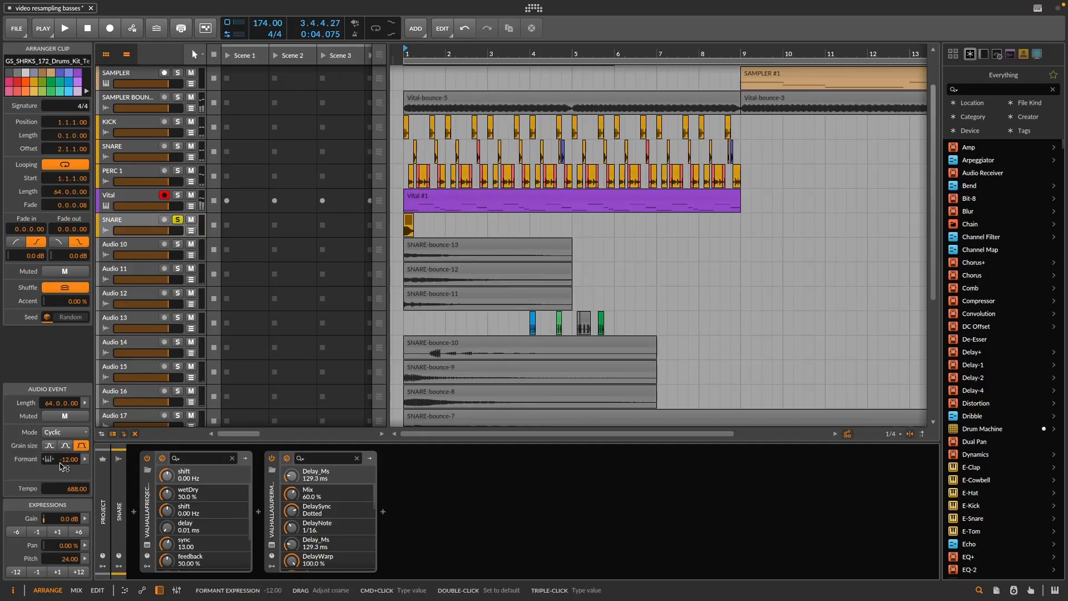
Step: Audition the Cyclic-stretched snare clip with its formant lowered to -24
drag(62, 462, 62, 469)
key(space)
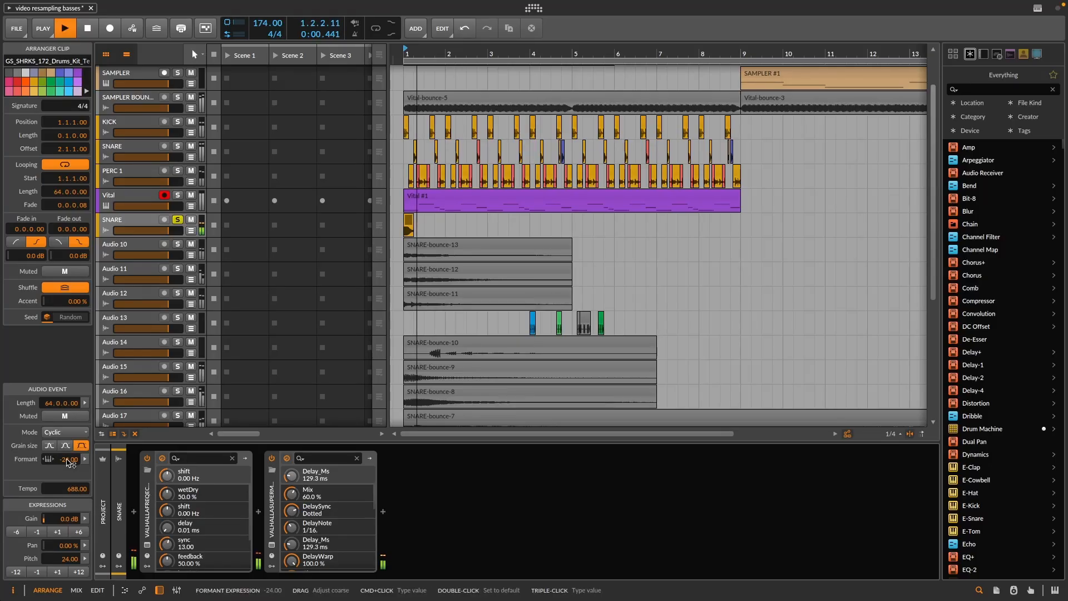
key(space)
Step: Raise the Cyclic snare clip's formant to 24, auditioning it repeatedly between adjustments
drag(70, 463, 71, 456)
key(space)
key(space)
key(space)
key(space)
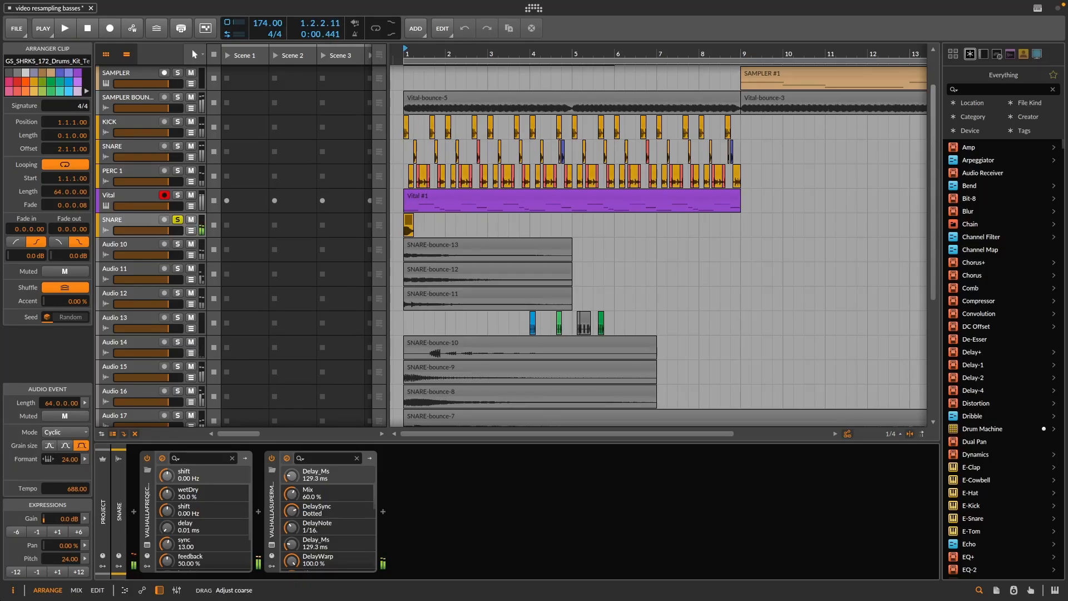
key(space)
key(space)
drag(70, 459, 71, 453)
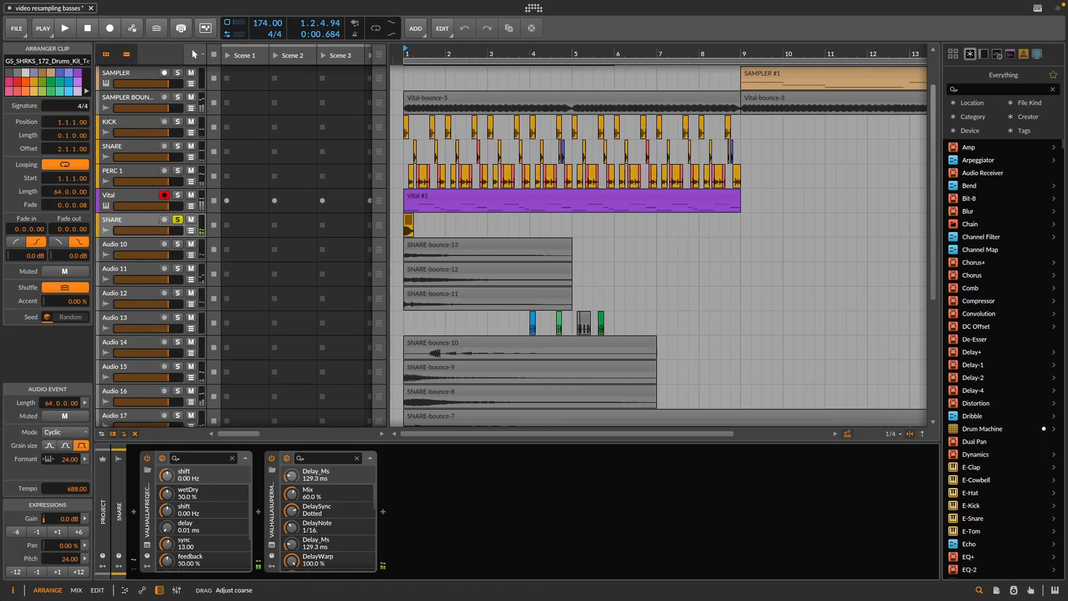
key(space)
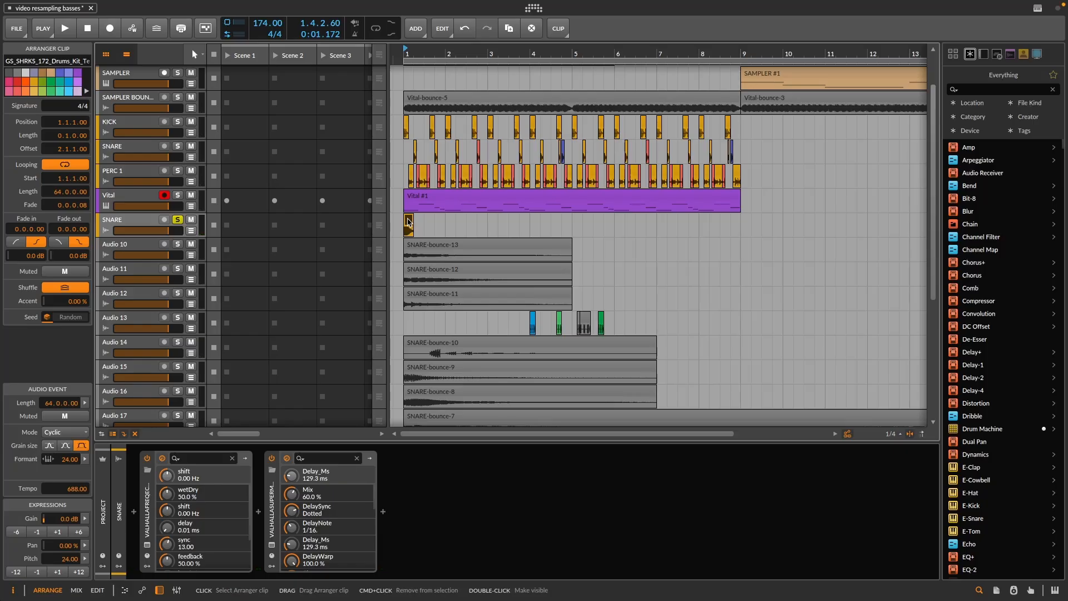
key(space)
key(space)
drag(70, 459, 70, 453)
key(space)
key(space)
key(space)
key(space)
key(space)
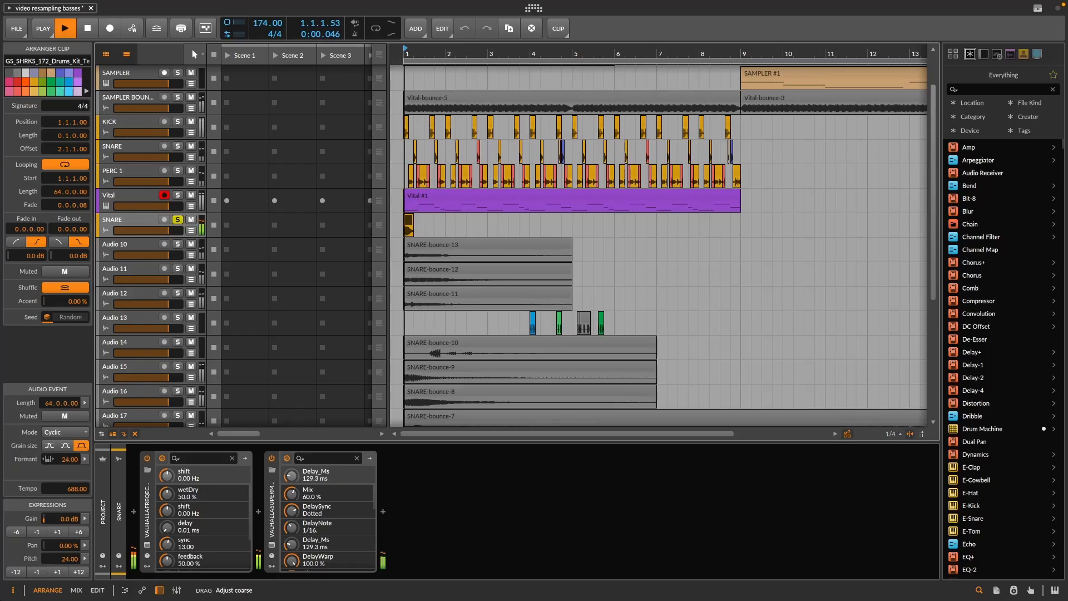
key(space)
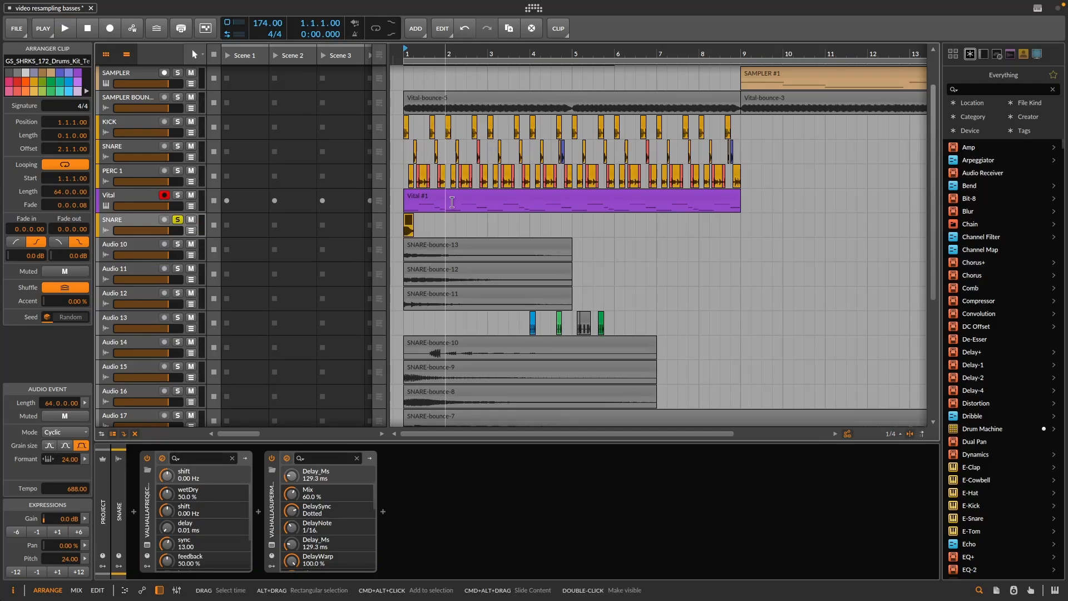
Step: Copy the snare clip to the starts of bars 2, 3 and 4, and lower the bar 2 copy's formant
drag(409, 222, 535, 222)
click(409, 223)
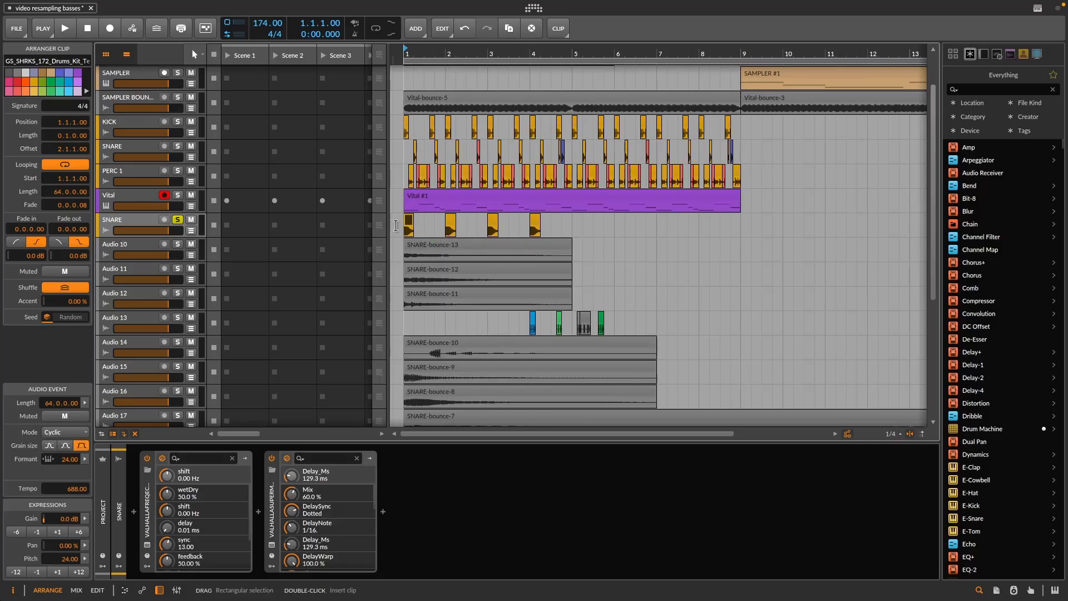
click(451, 225)
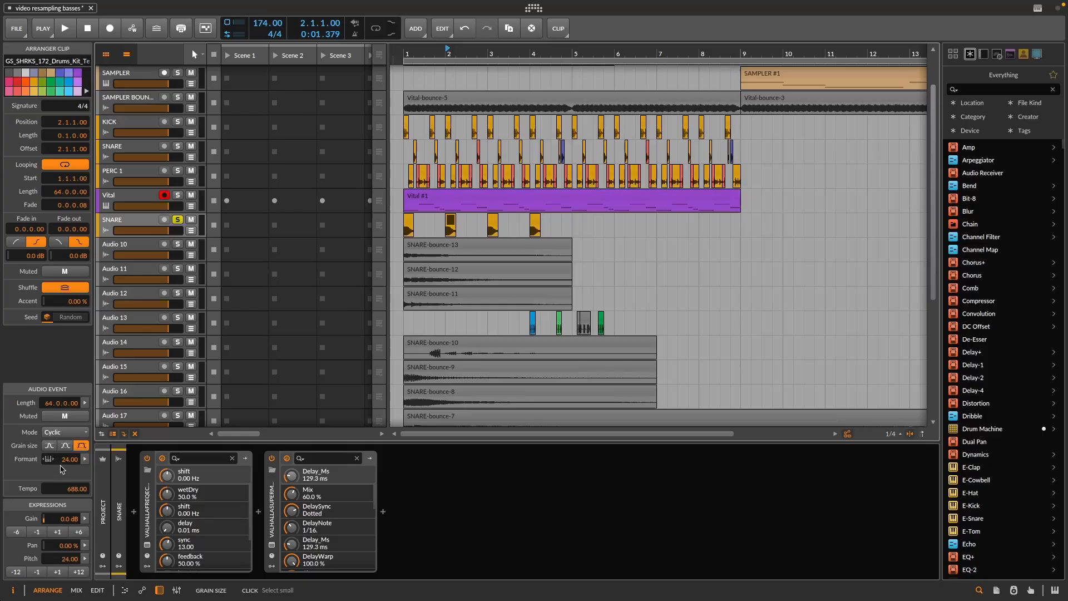
drag(67, 465, 67, 470)
Step: Audition the row of snare clips while lowering the bar 4 copy's formant, and delete the copies in bars 2 to 4
click(409, 220)
key(space)
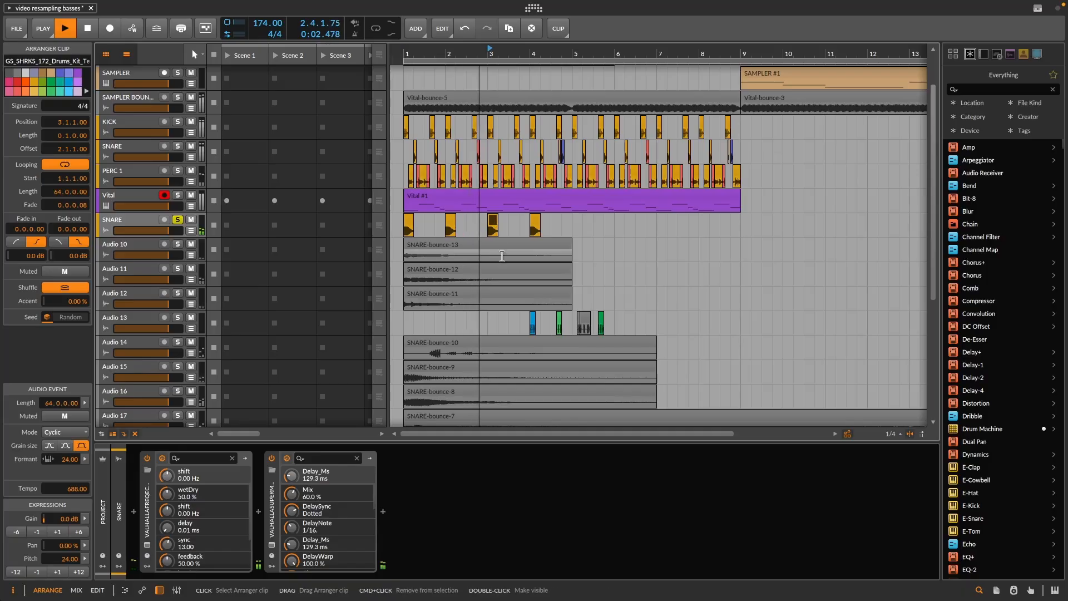
click(493, 225)
click(535, 225)
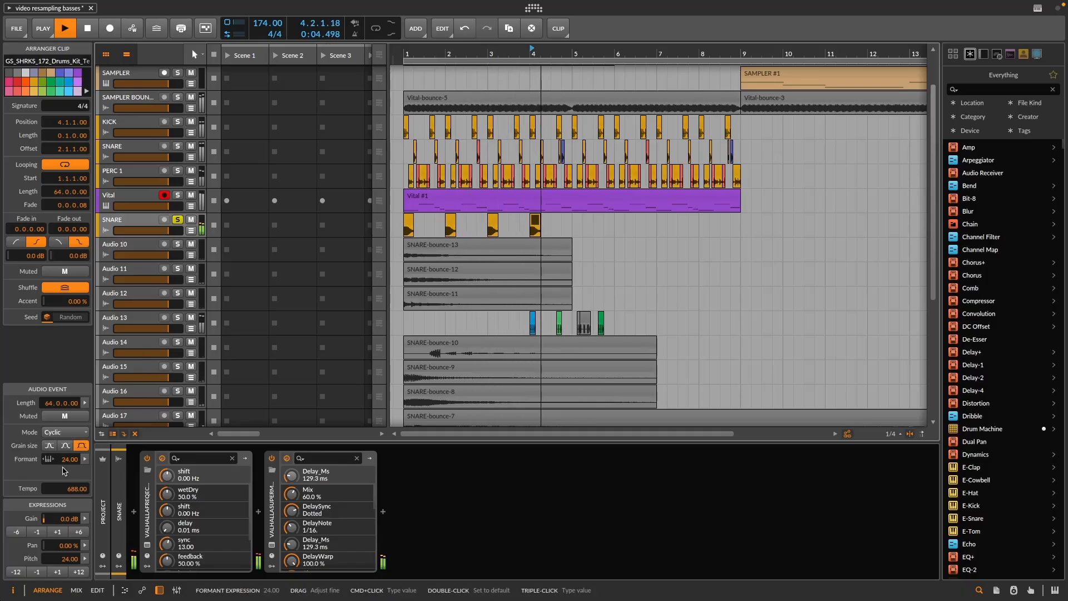
key(space)
drag(67, 463, 66, 473)
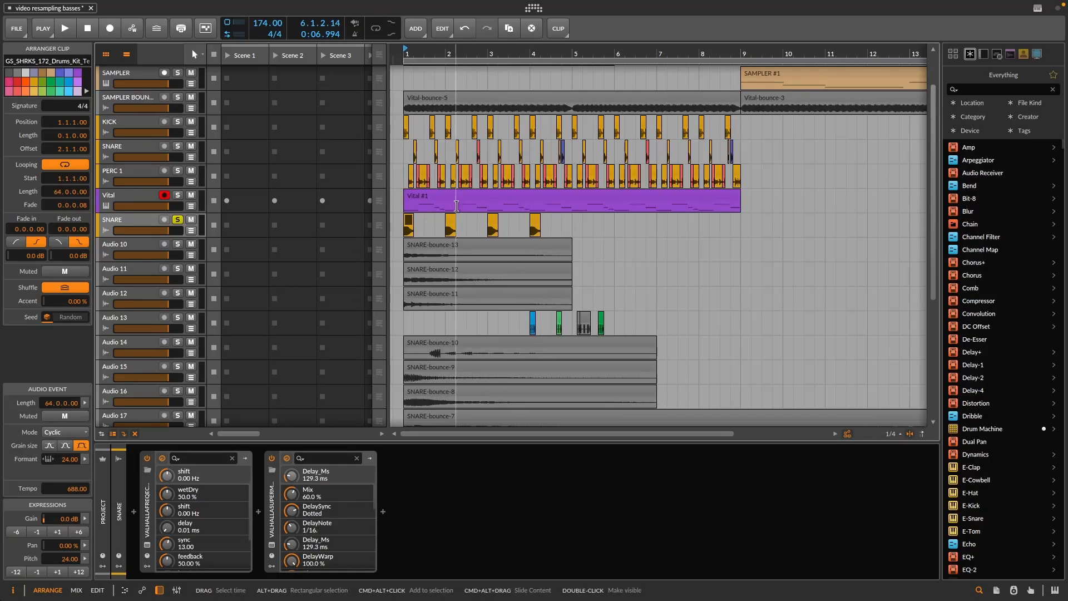
drag(550, 215, 451, 220)
key(Delete)
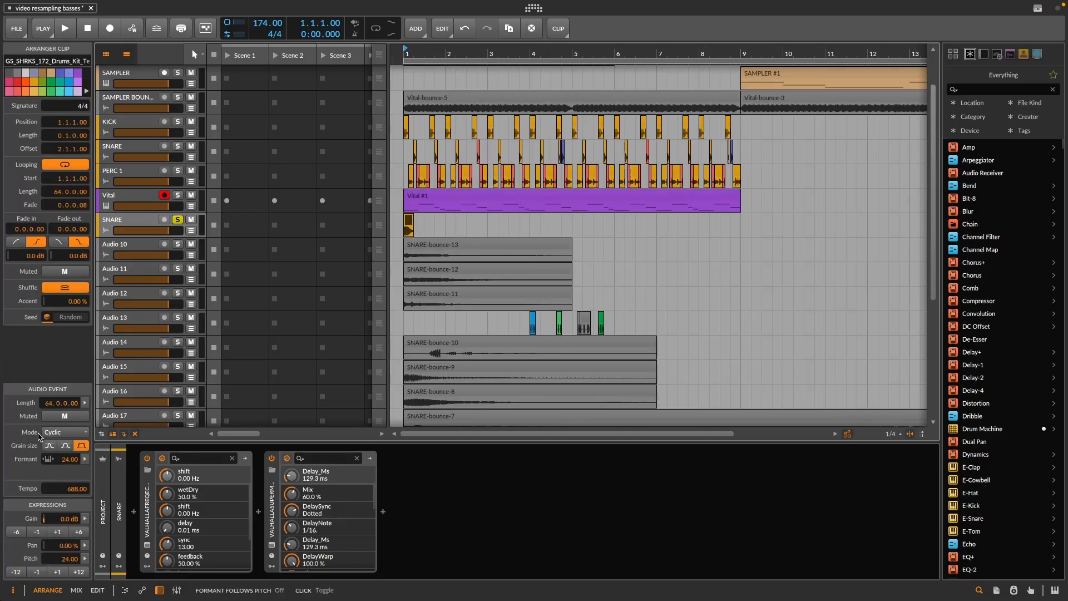
Step: Change the remaining snare clip's stretching mode to Stretch
click(62, 432)
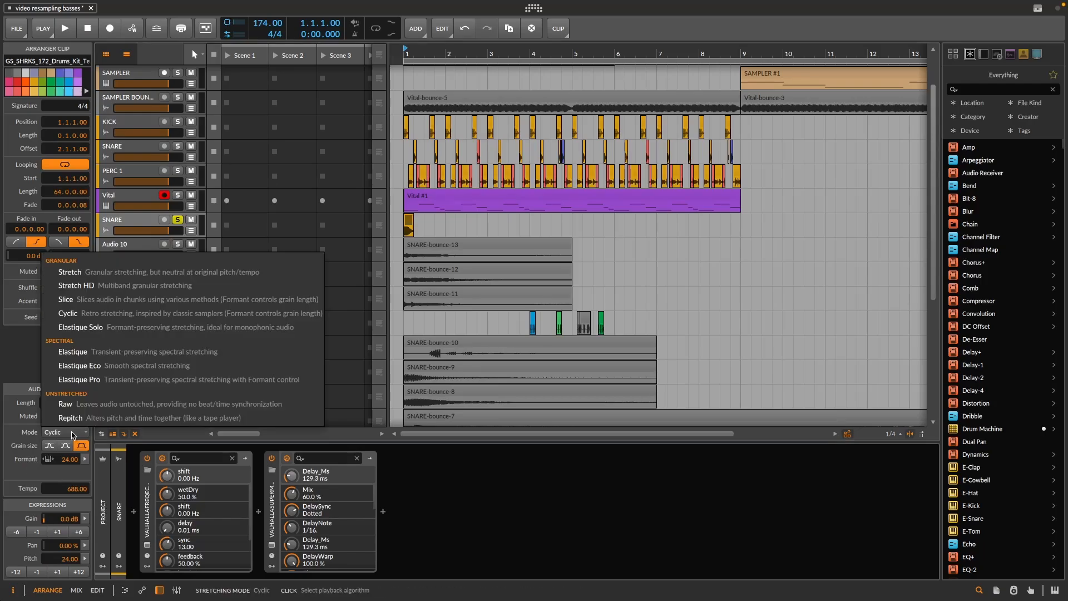
click(71, 272)
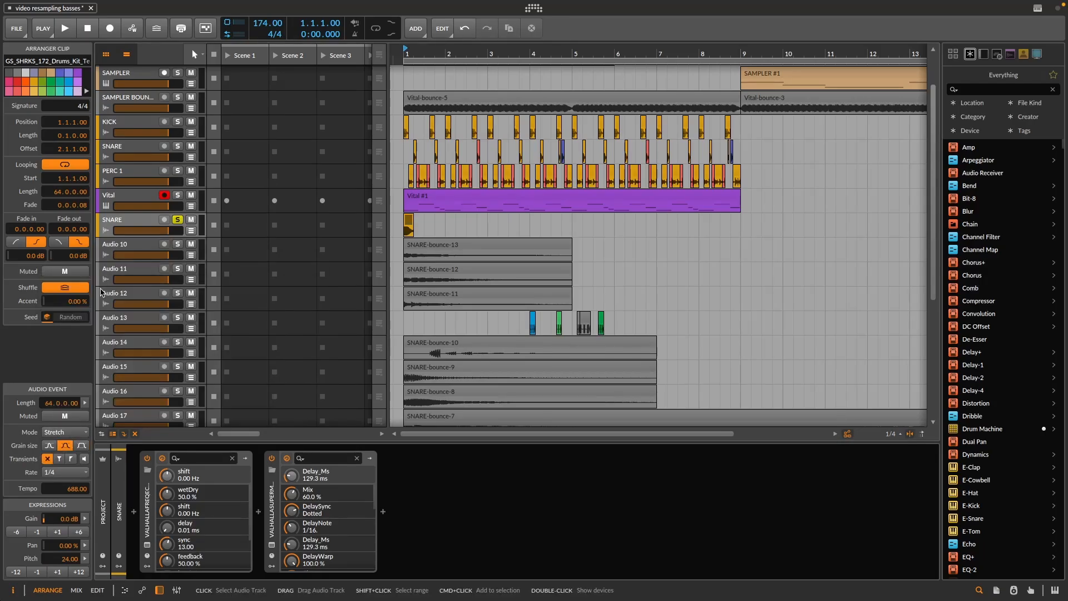
Step: Audition the snare clip while lowering its pitch in octave steps to 12 and down to -24
key(space)
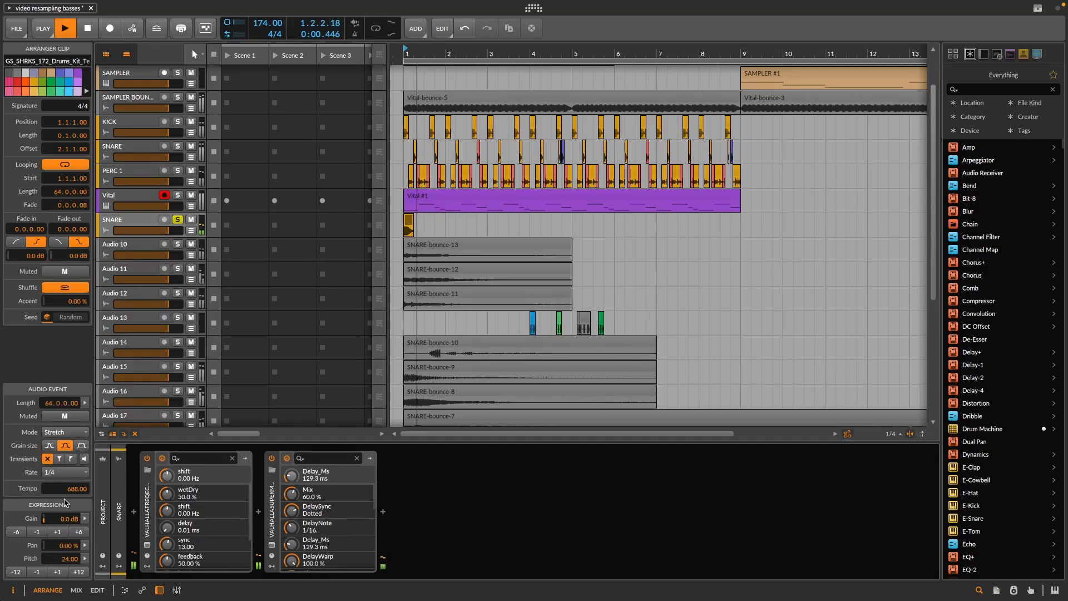
key(space)
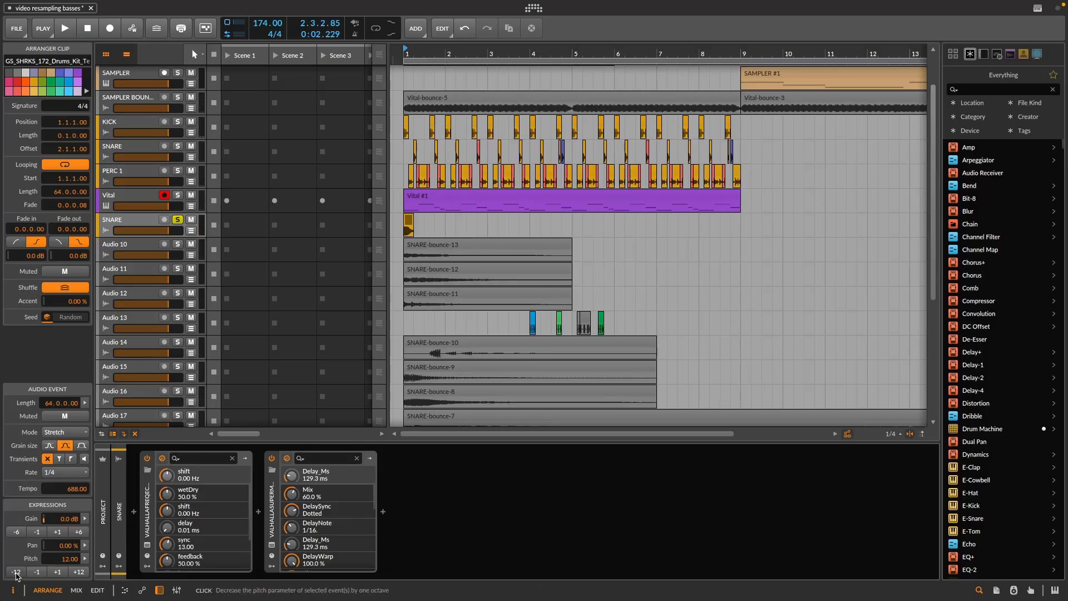
key(space)
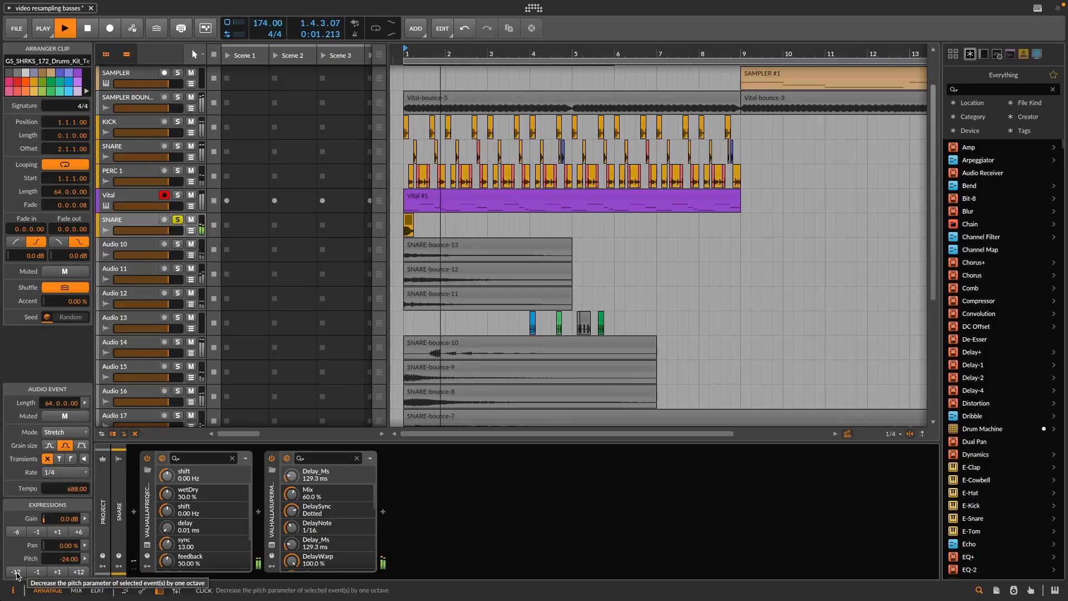
key(space)
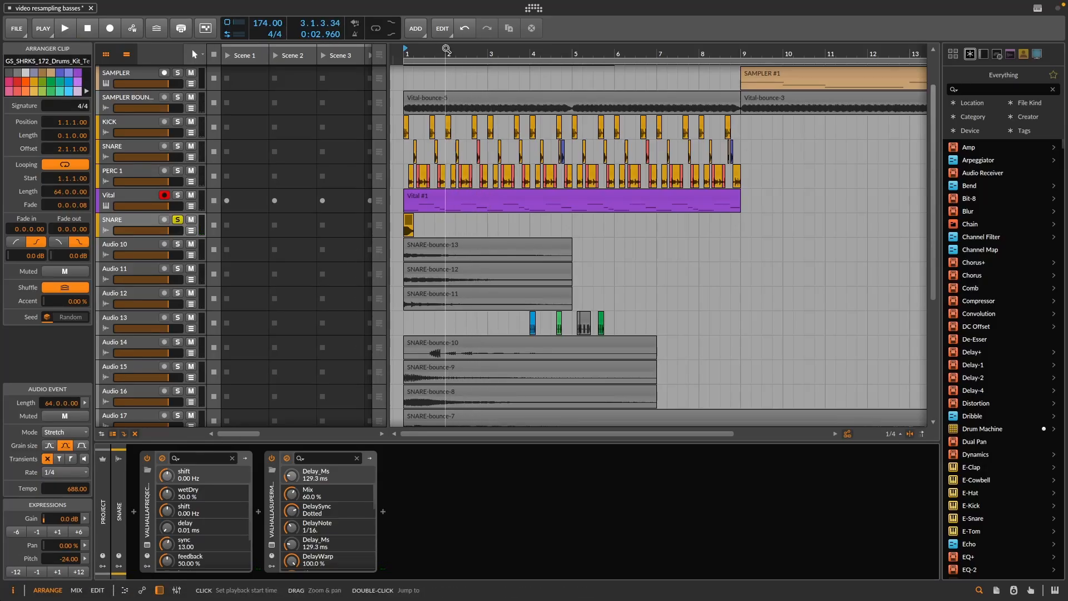
Step: Try a one-beat fade-in across the whole snare clip, audition it, and undo the fade
drag(410, 54, 409, 125)
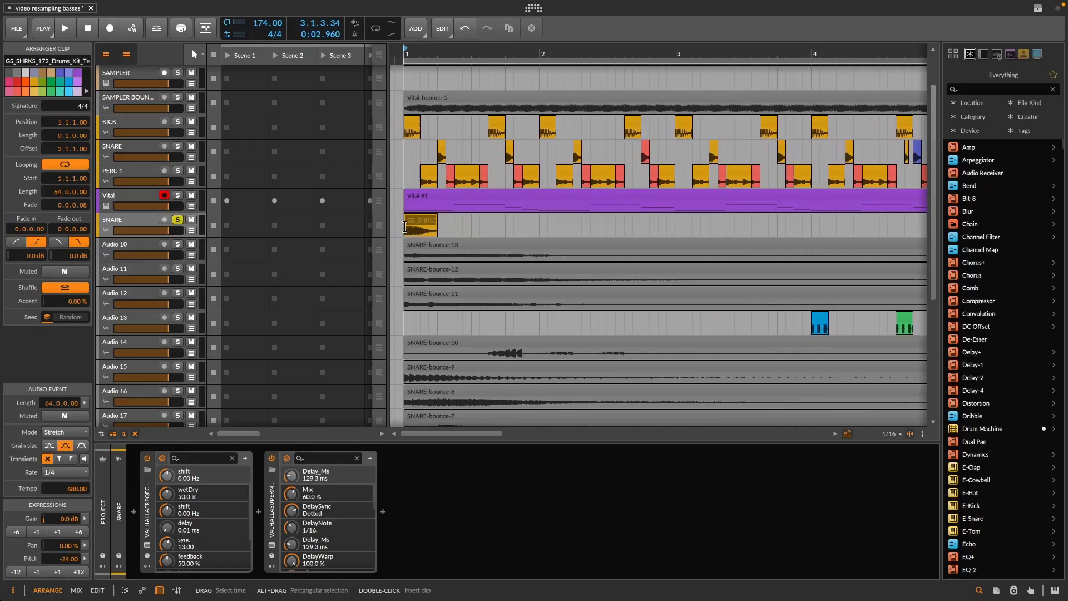
drag(439, 229, 460, 272)
key(space)
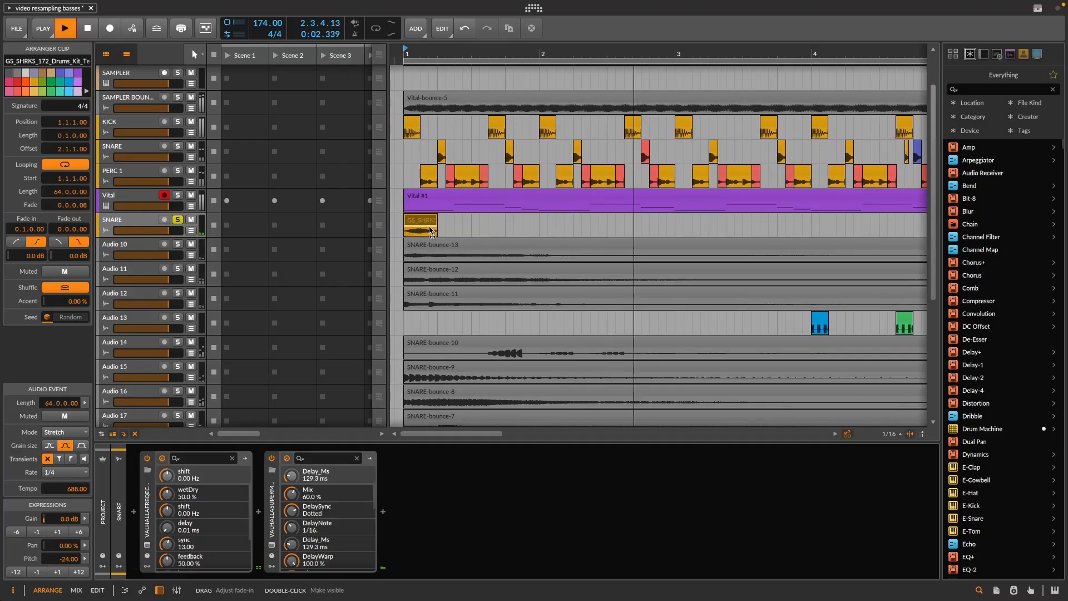
key(space)
key(ctrl+z)
Step: Change the snare clip's stretching mode to Slice, raise its pitch to 0, and audition it
click(77, 433)
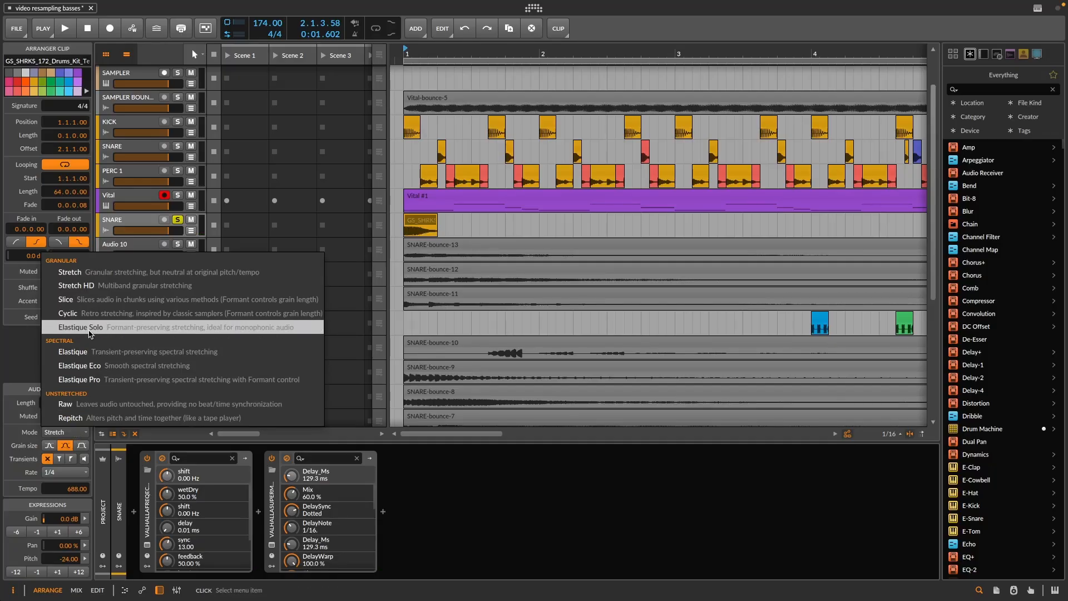
click(65, 300)
click(78, 570)
click(78, 570)
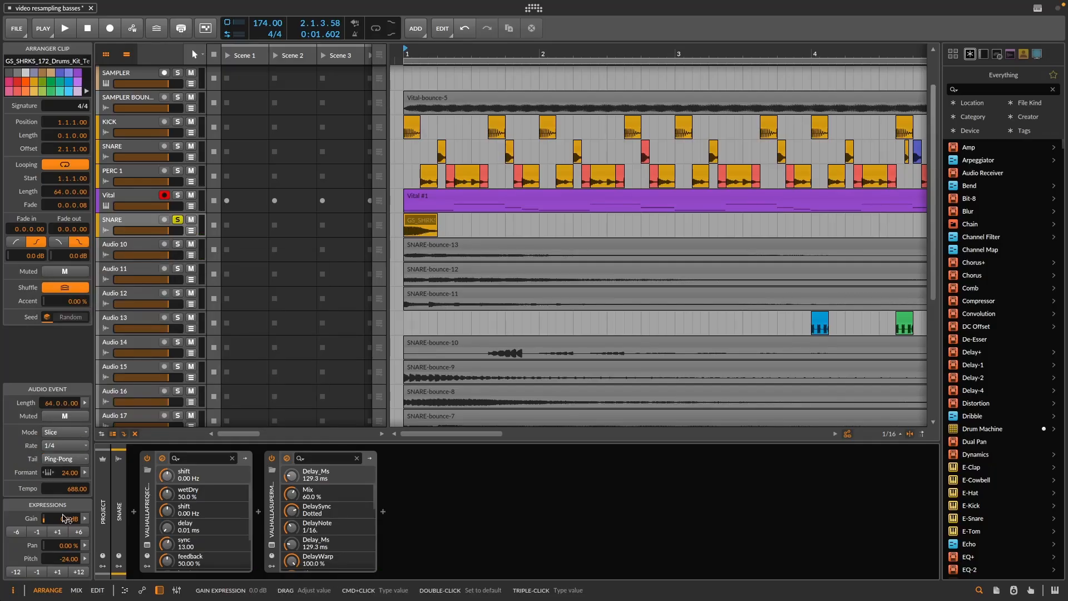
key(space)
key(space)
Step: Set the snare clip's slice rate to 1/32 and audition the result
click(72, 445)
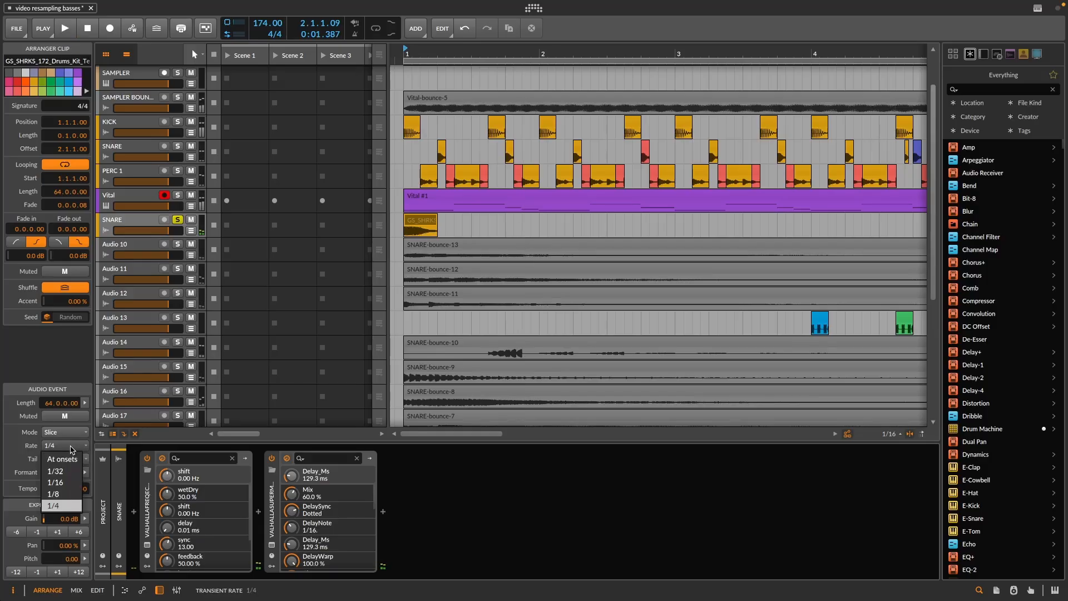
click(66, 471)
key(space)
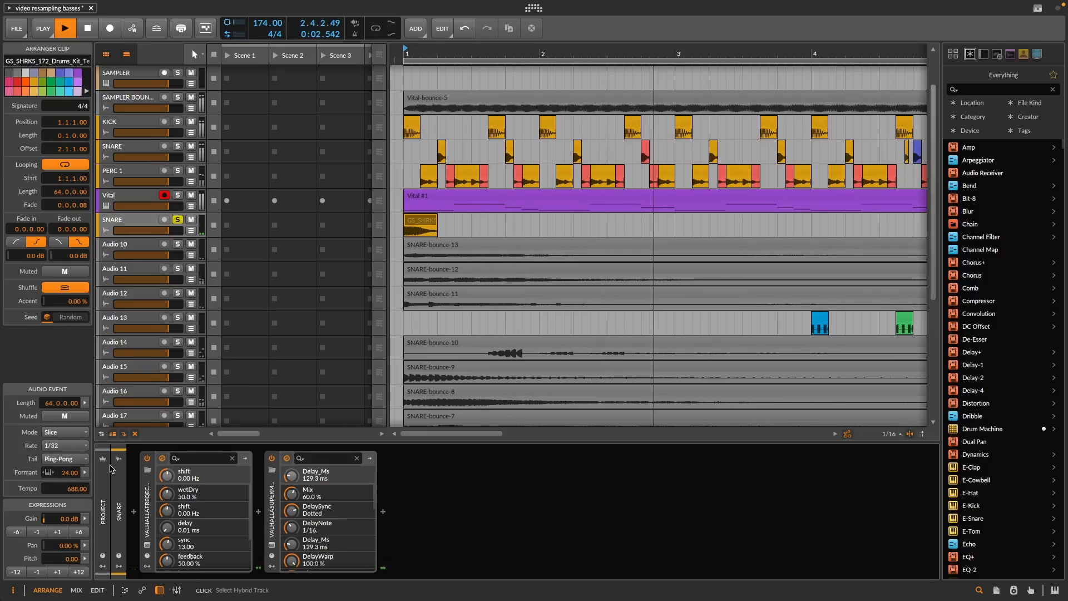
key(space)
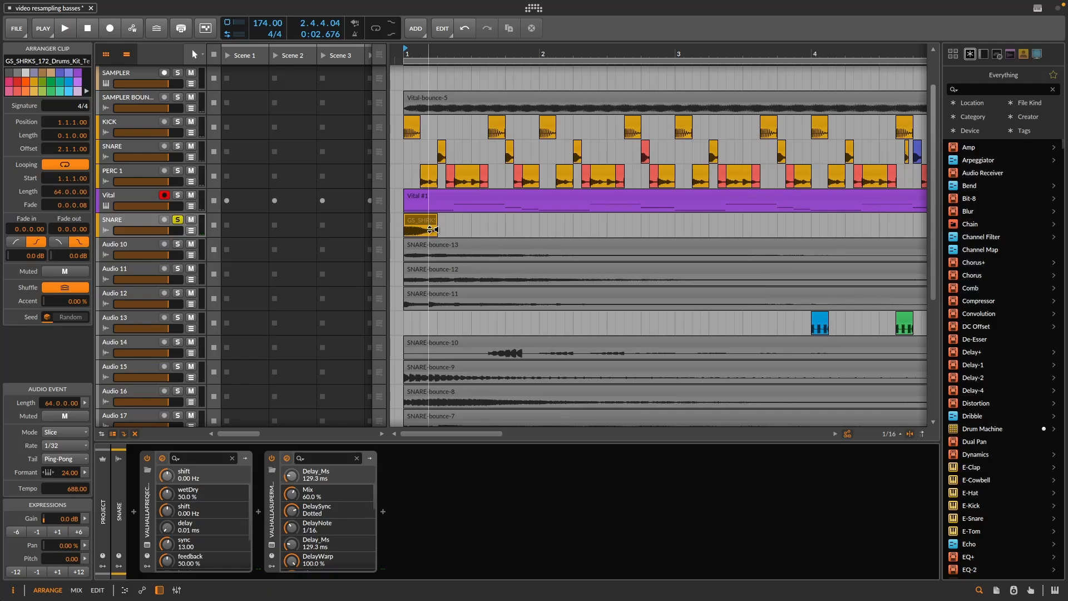
Step: Audition the sliced snare clip while lowering its formant to 12 and 0, and set its pitch to 12
key(space)
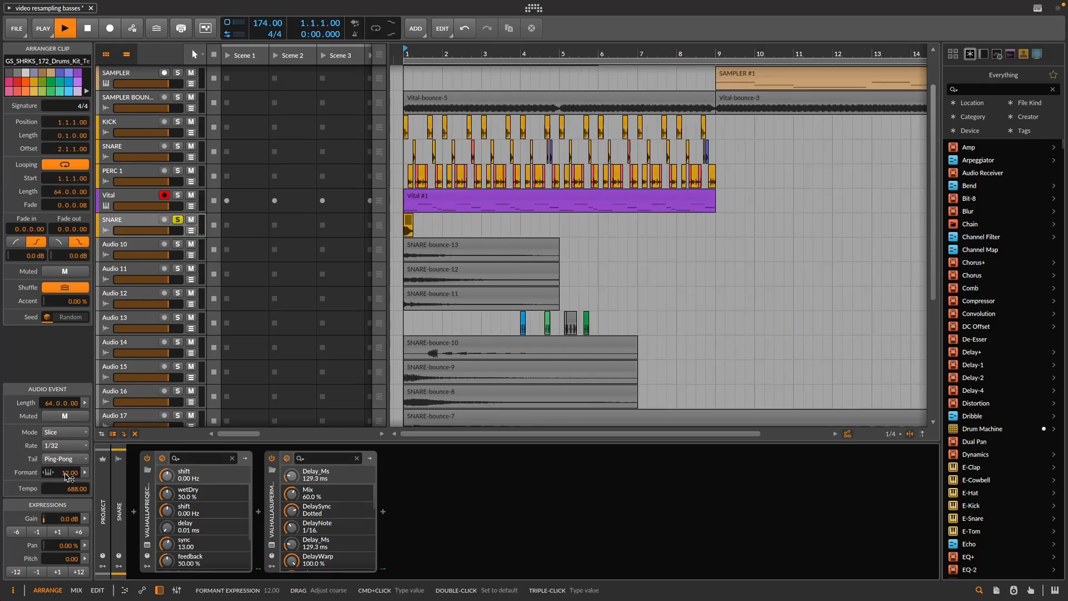
key(space)
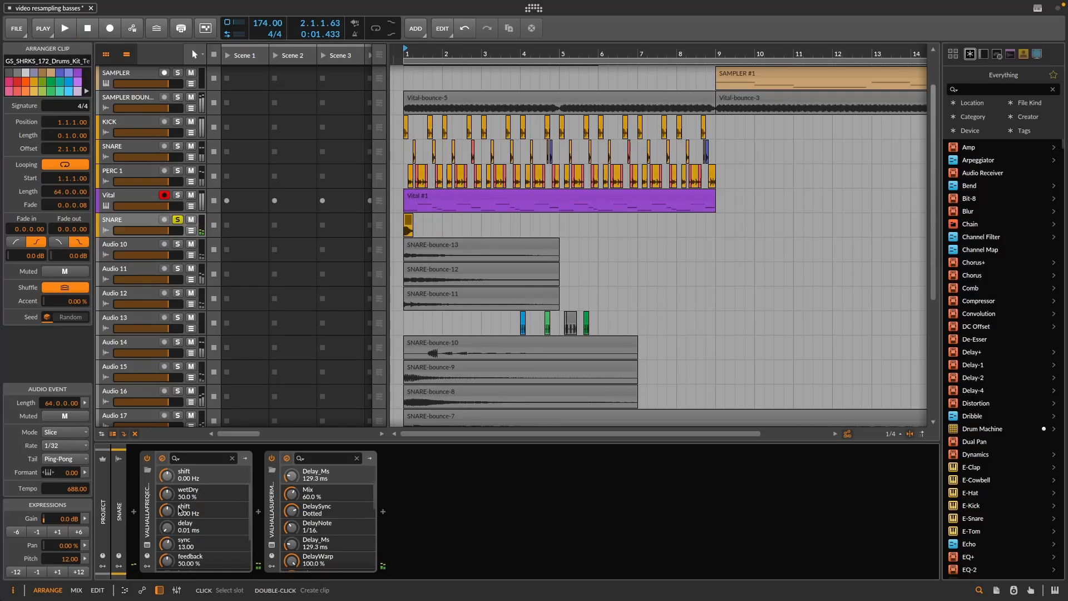
key(space)
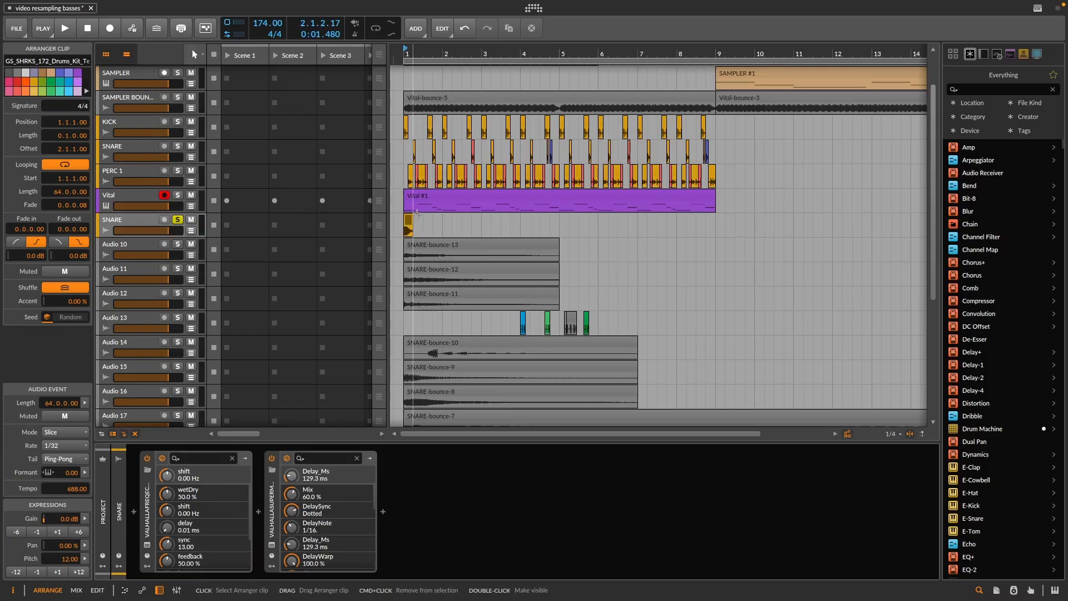
Step: Try stretching the snare clip to one full bar and audition it
drag(410, 217, 442, 218)
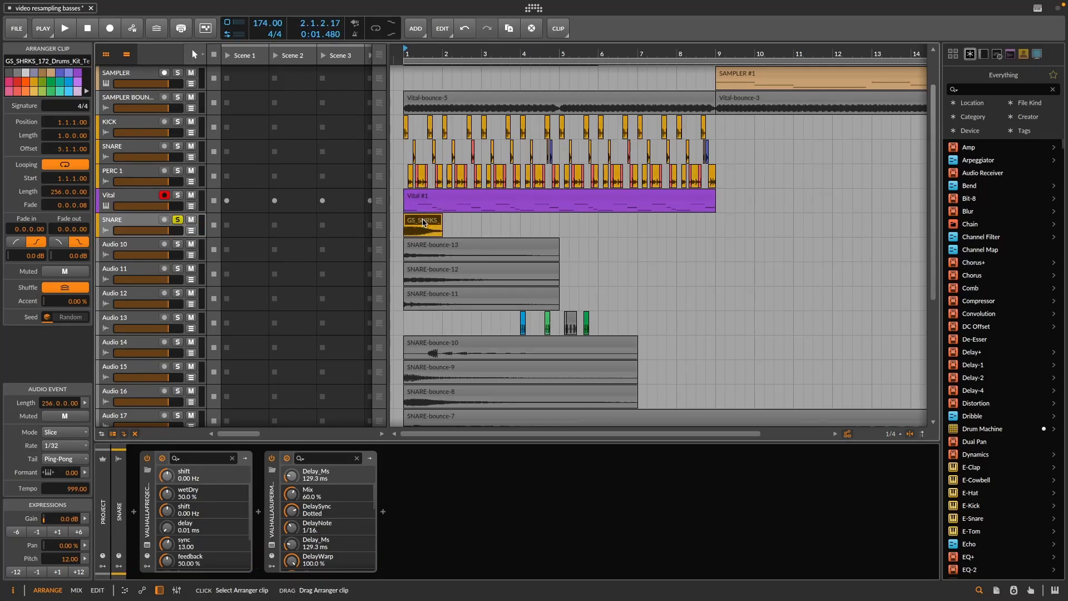
key(space)
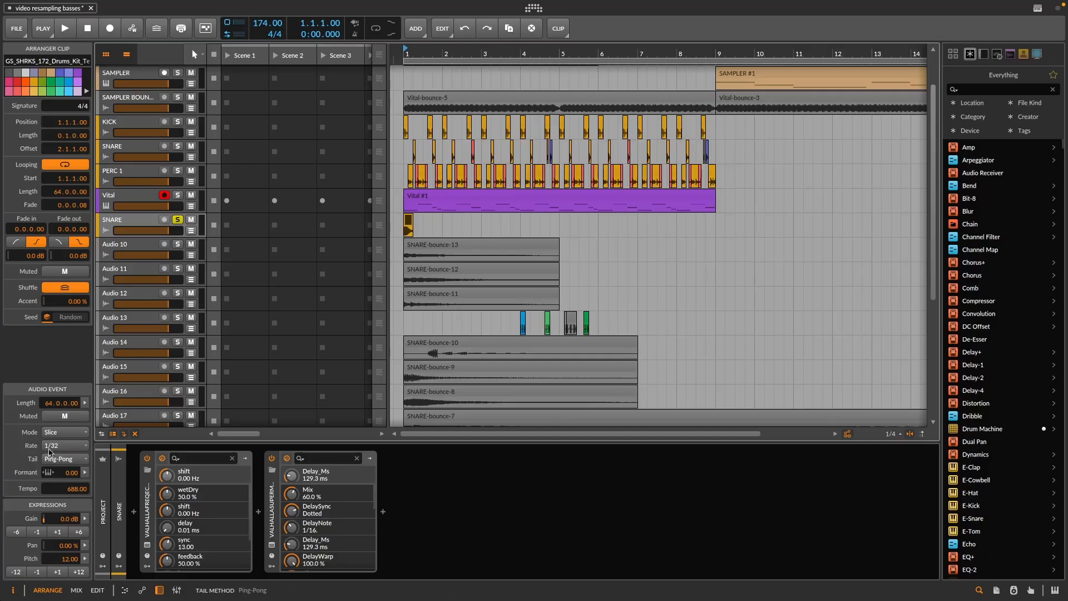
Step: Switch the snare clip to Cyclic mode with the middle grain size, formant -12 and pitch 0, and audition it
click(66, 433)
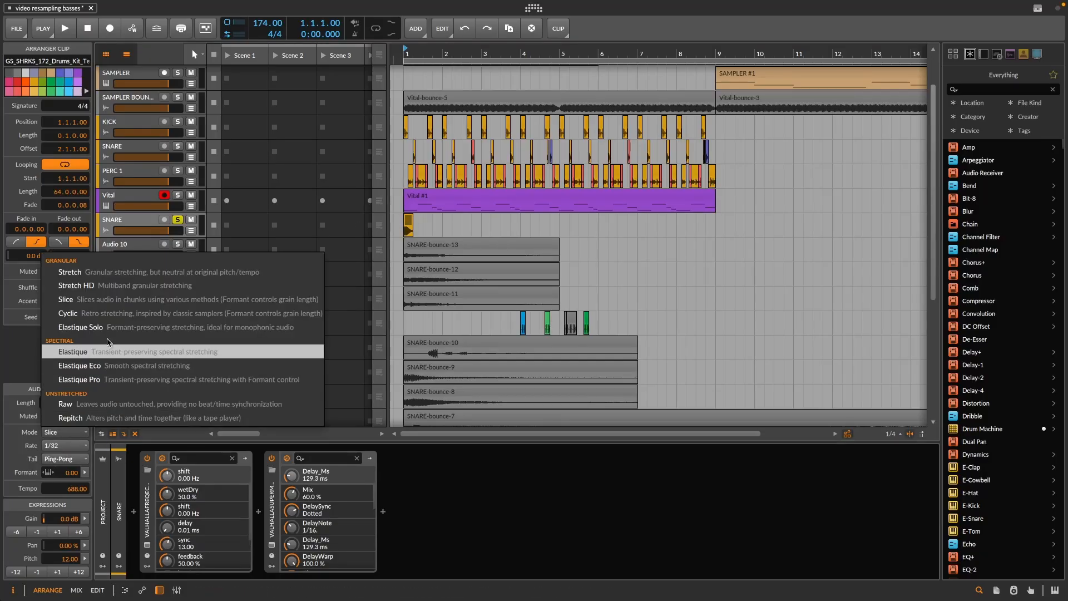
click(98, 315)
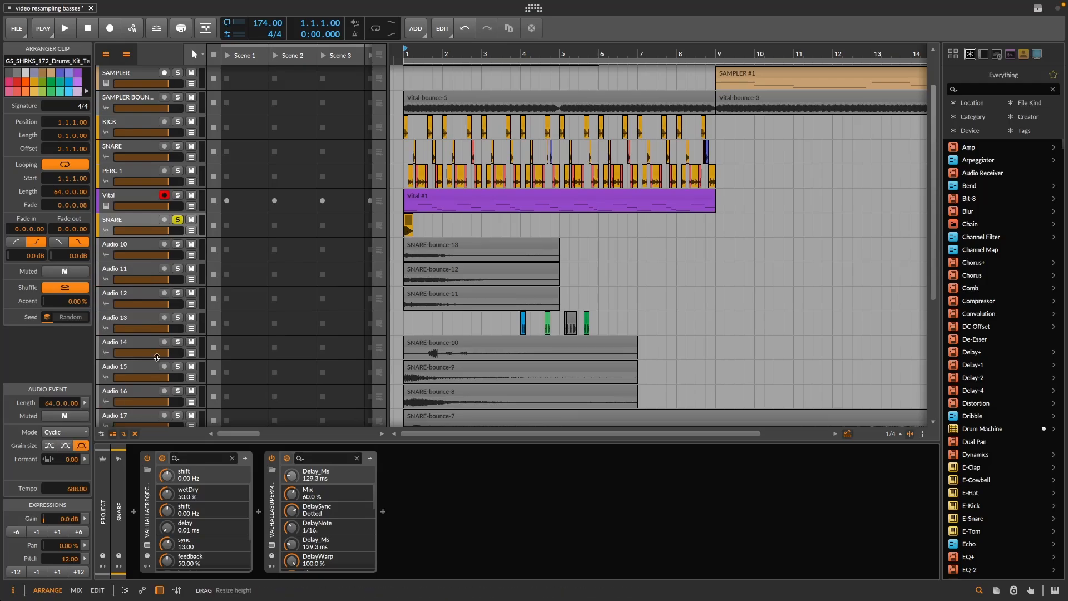
key(space)
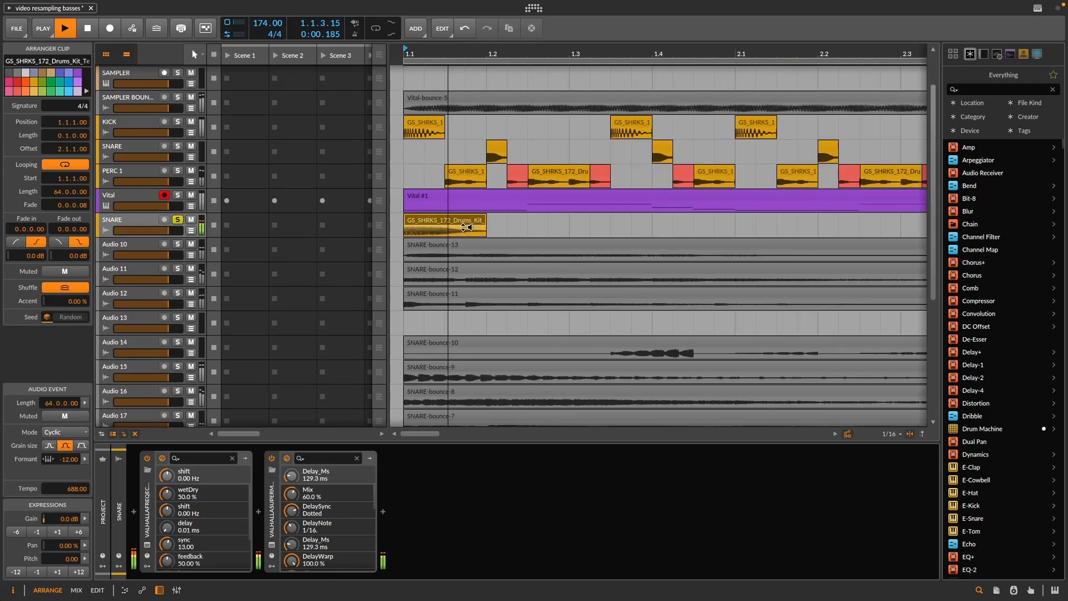
key(space)
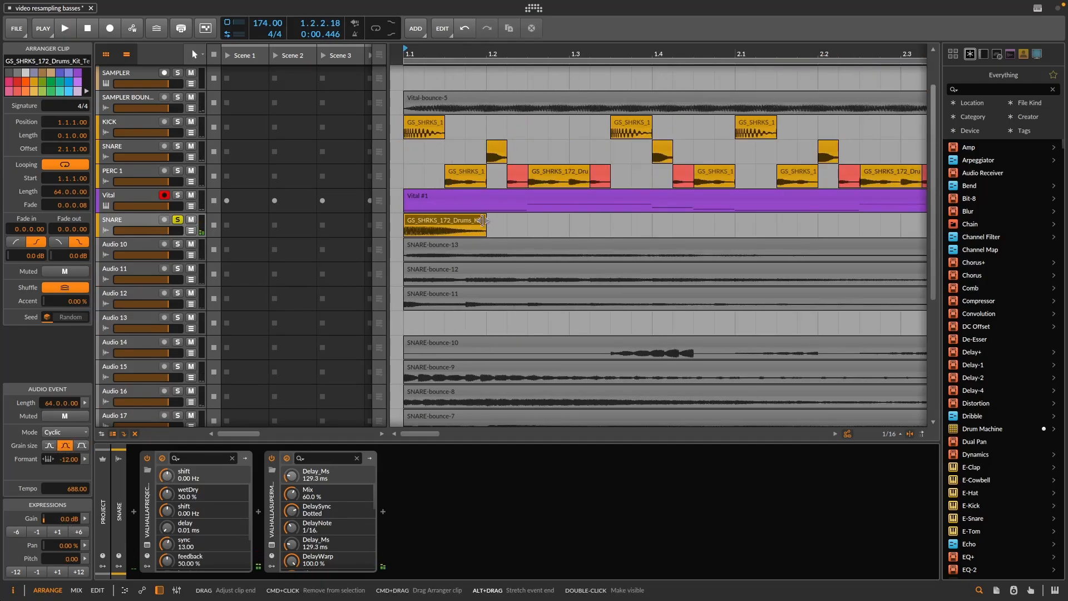
Step: Stretch the snare clip to two beats long and audition it repeatedly
drag(482, 220, 565, 229)
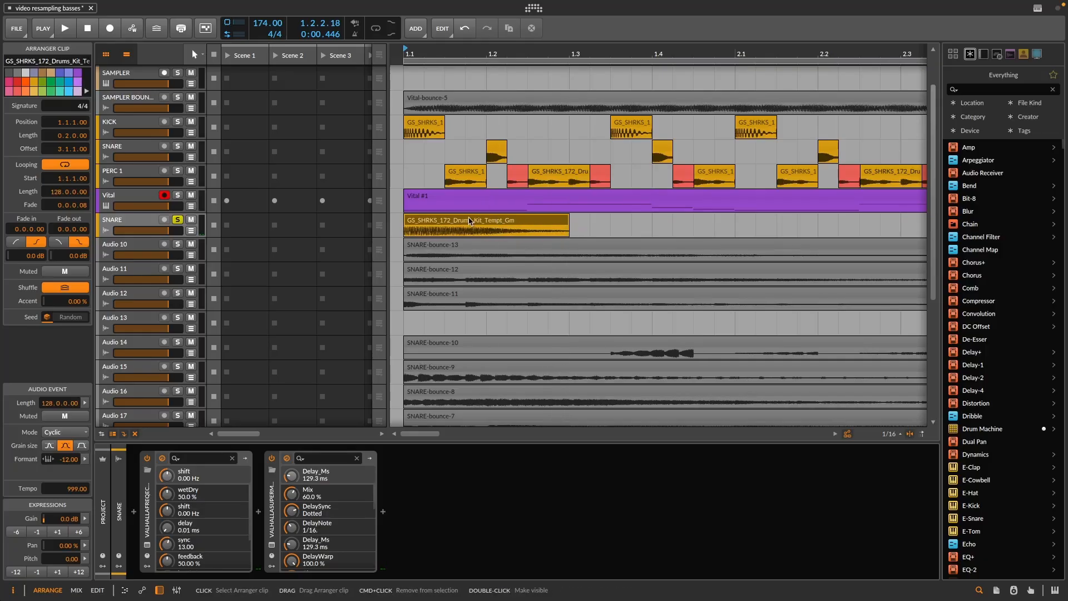
key(space)
key(space)
key(space)
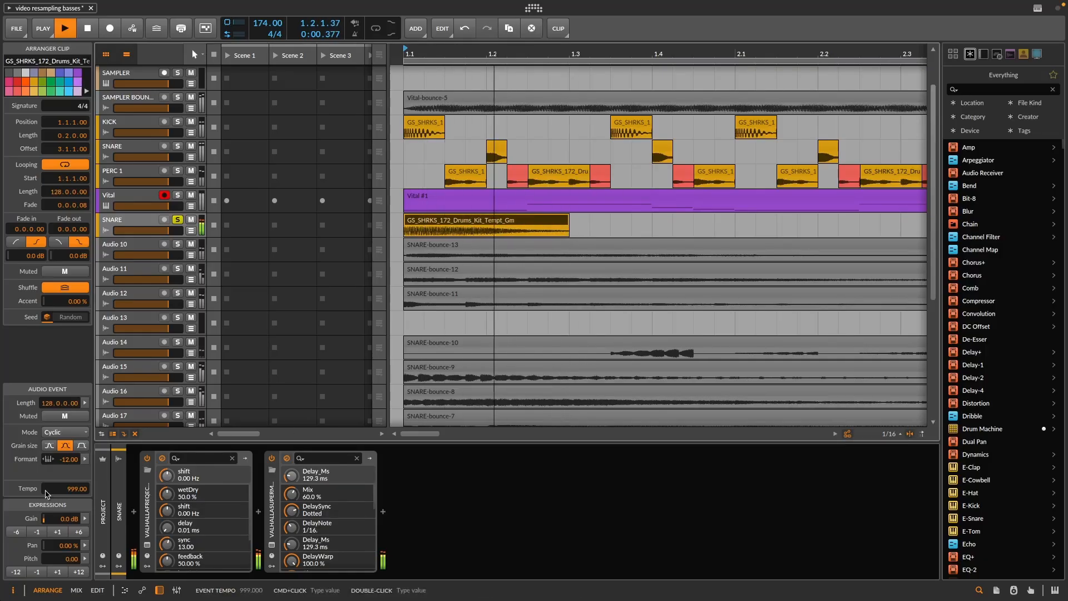
key(space)
key(space)
key(space)
key(space)
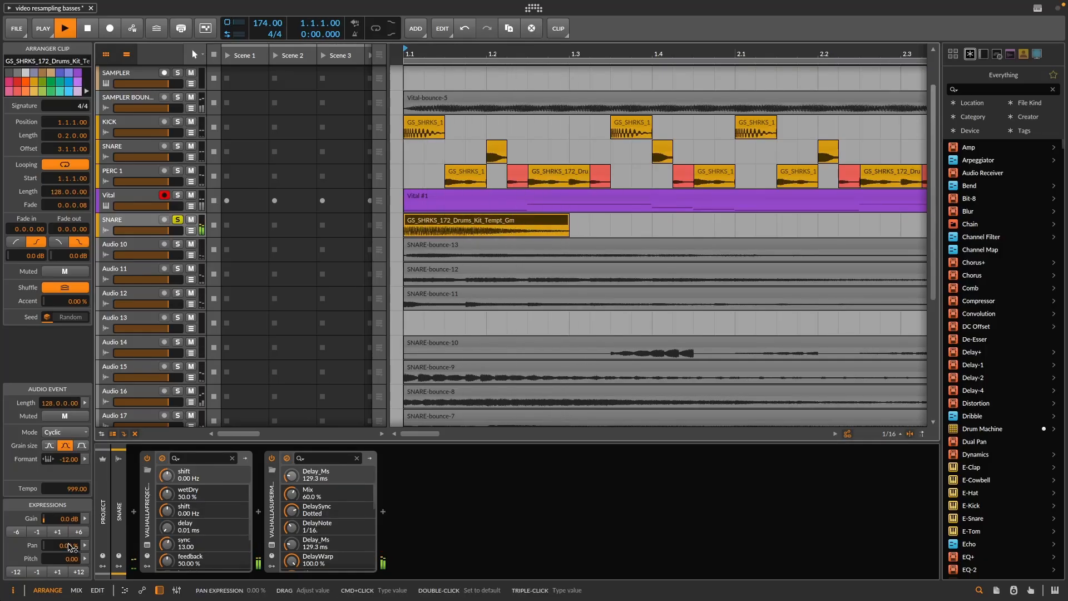
Step: Switch the snare clip to the third grain size option and audition the change
click(80, 447)
key(space)
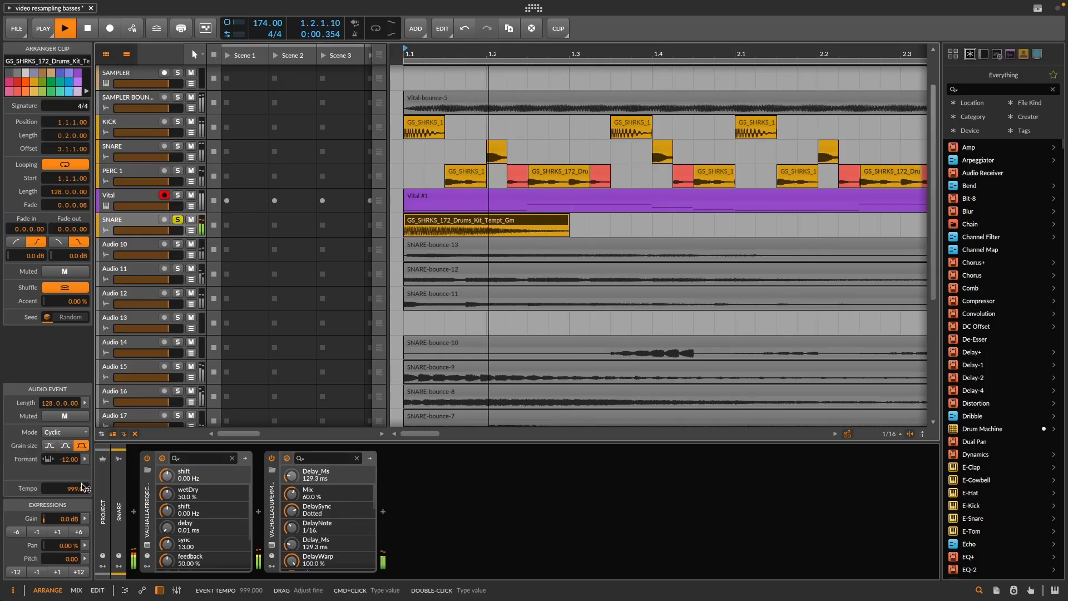
key(space)
key(space)
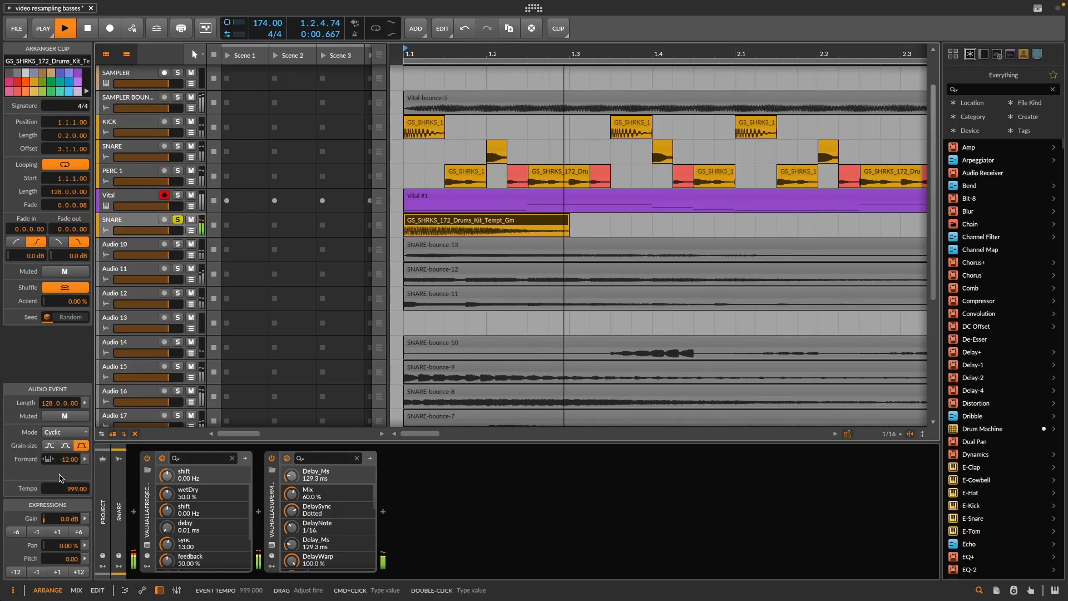
Step: Try the snare clip's pitch at -12, raise it to 12, and audition it repeatedly
key(space)
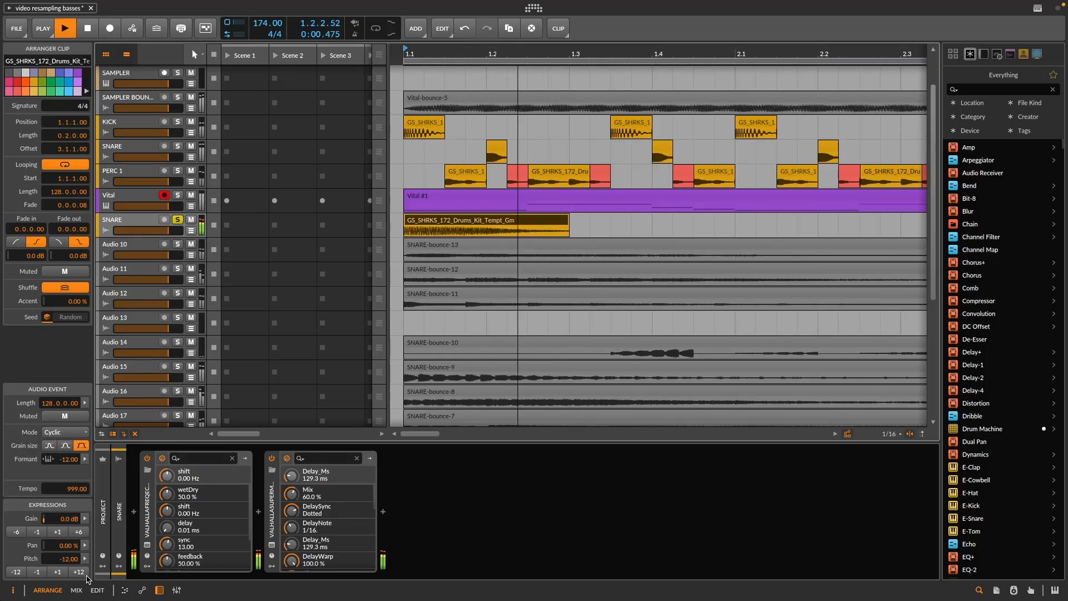
key(space)
key(space)
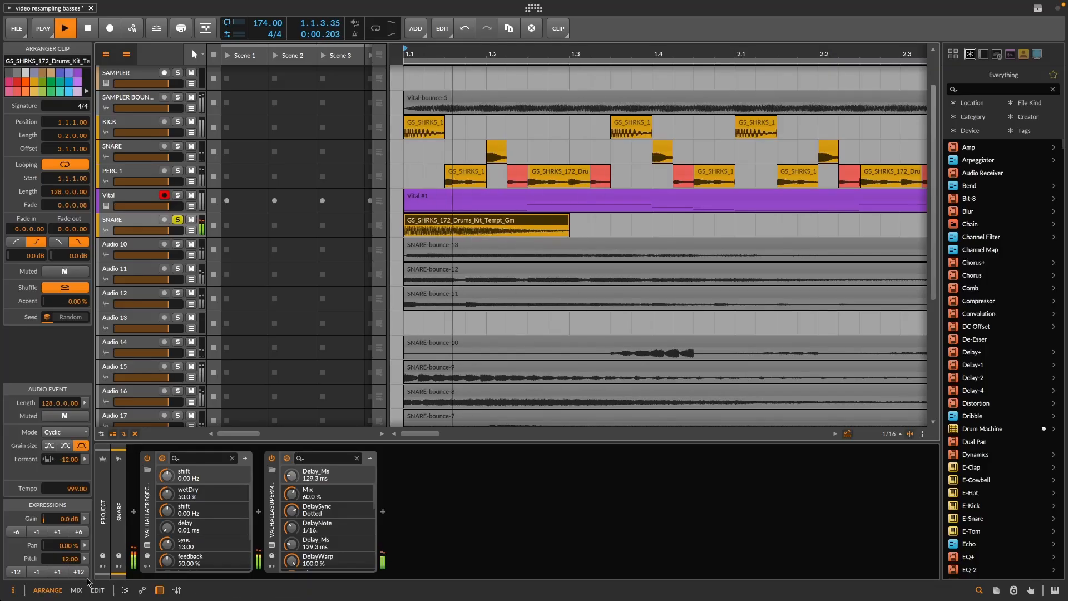
key(space)
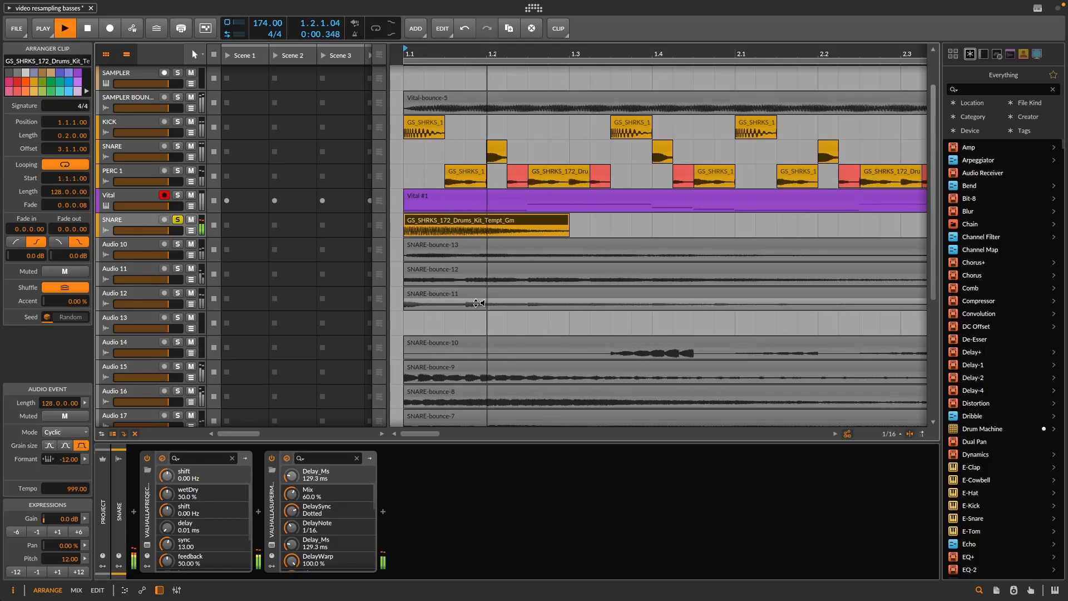
key(space)
key(space)
key(space)
key(space)
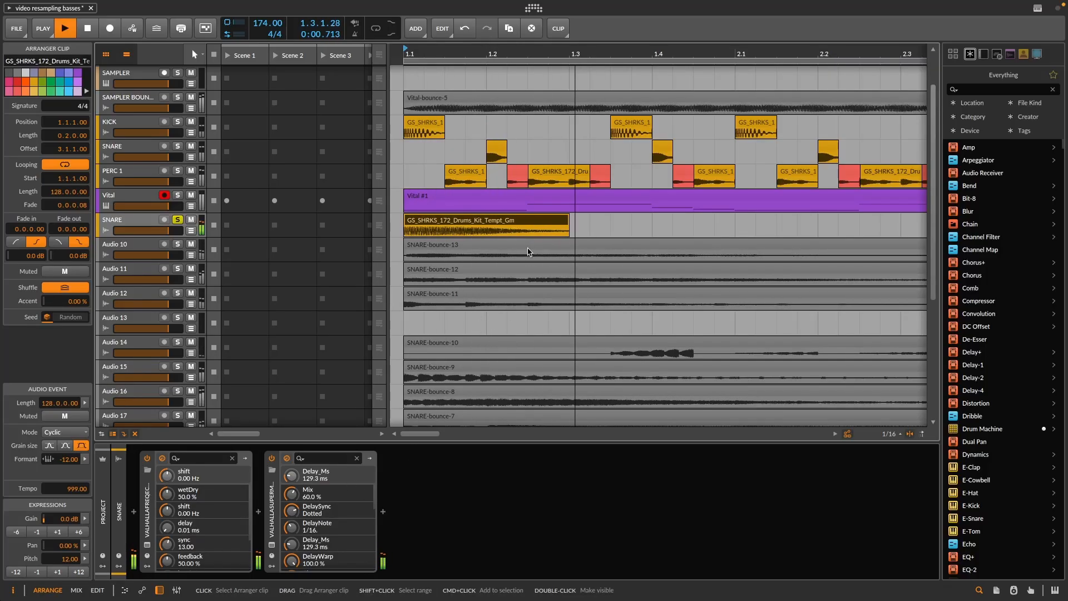
Step: Bypass both Valhalla effects on the solo SNARE track and audition the dry snare clip repeatedly
click(272, 459)
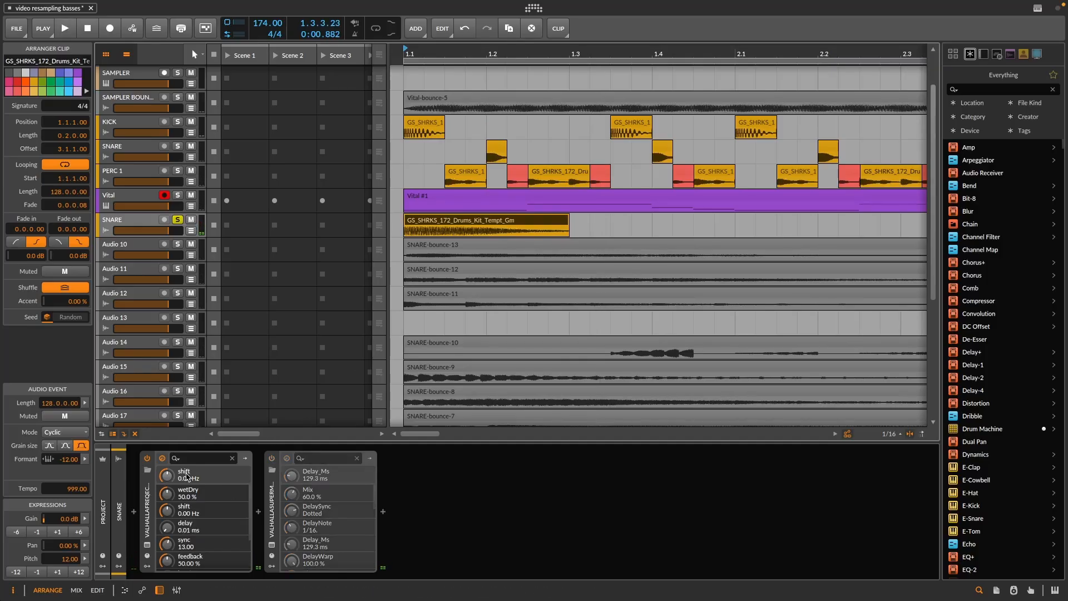
click(147, 458)
key(space)
key(space)
key(space)
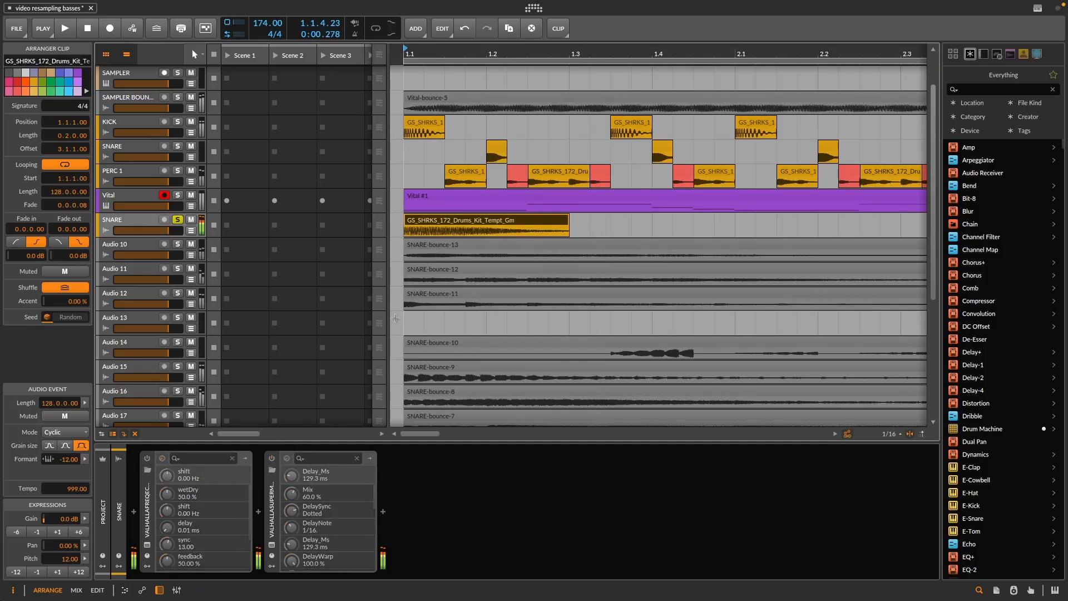
key(space)
key(space)
key(space)
key(space)
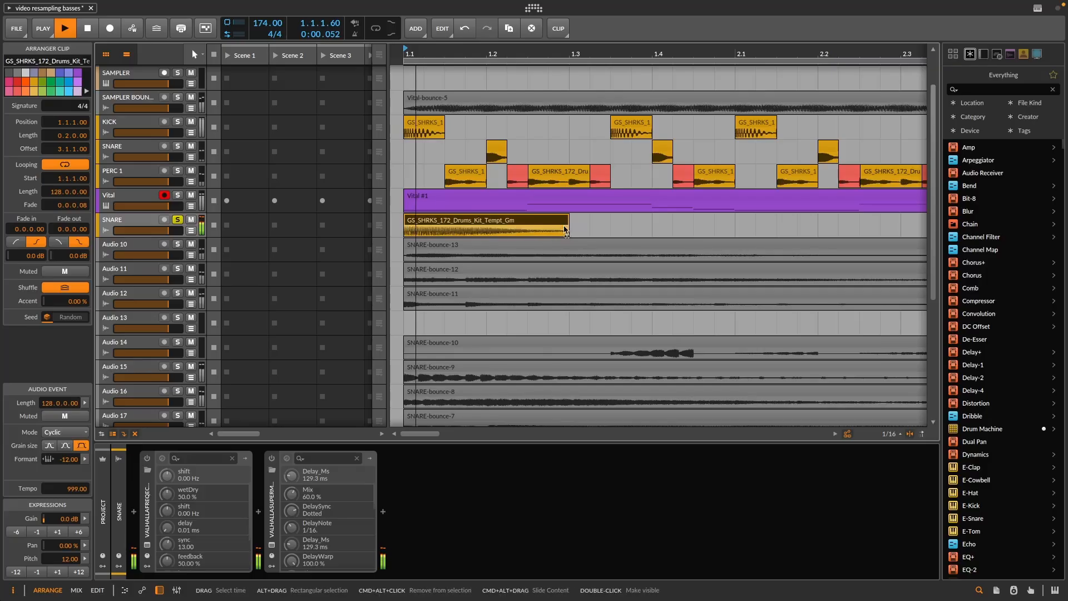
key(space)
key(space)
key(space)
key(space)
key(space)
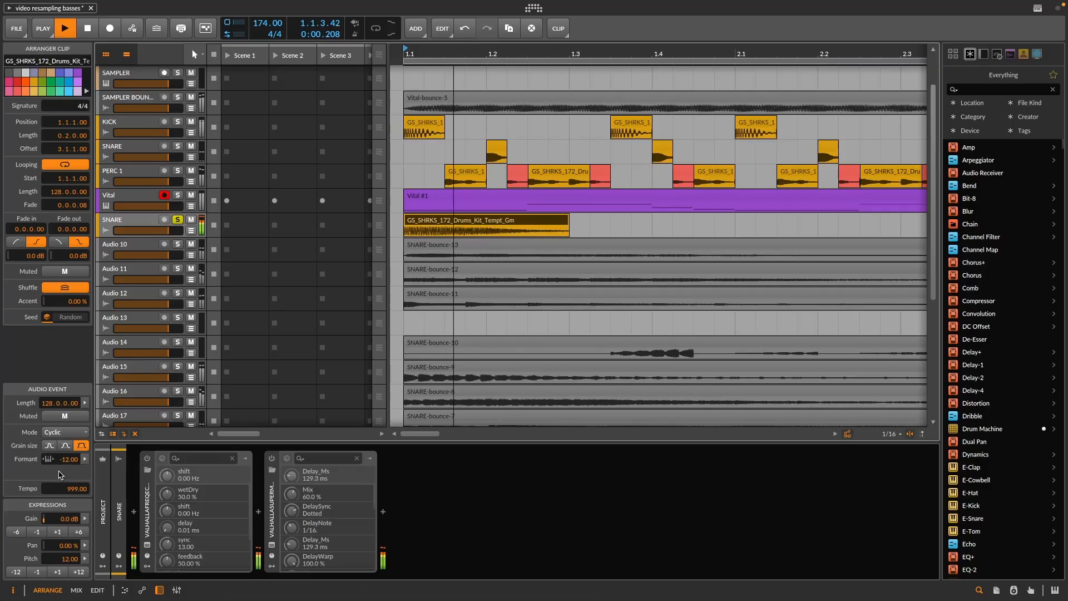
Step: Lower the snare clip's formant to -24 and audition it repeatedly
drag(67, 462, 67, 472)
key(space)
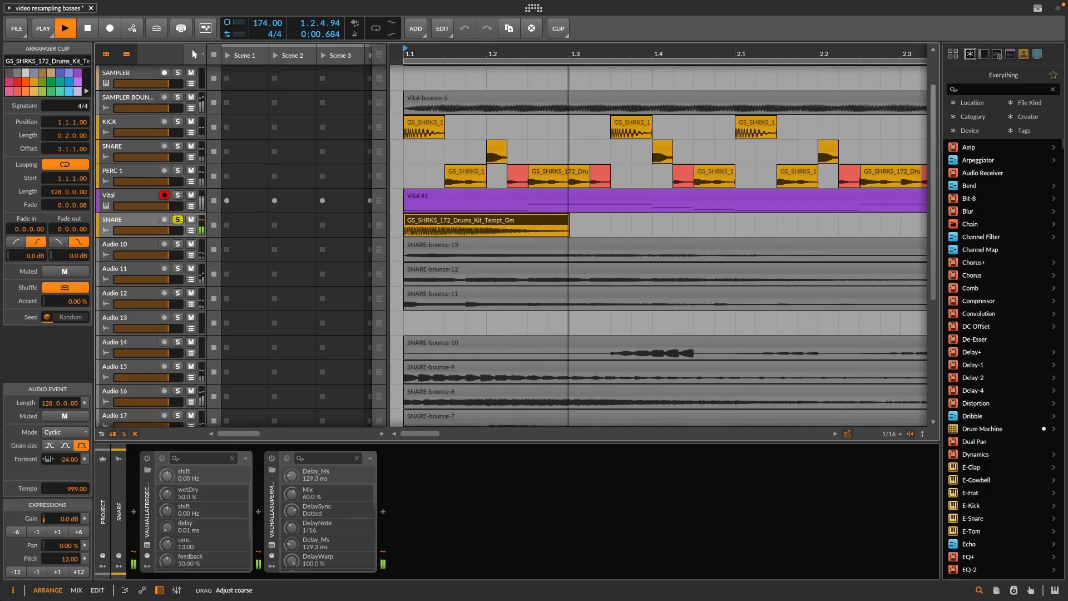
key(space)
key(space)
key(space)
key(space)
key(space)
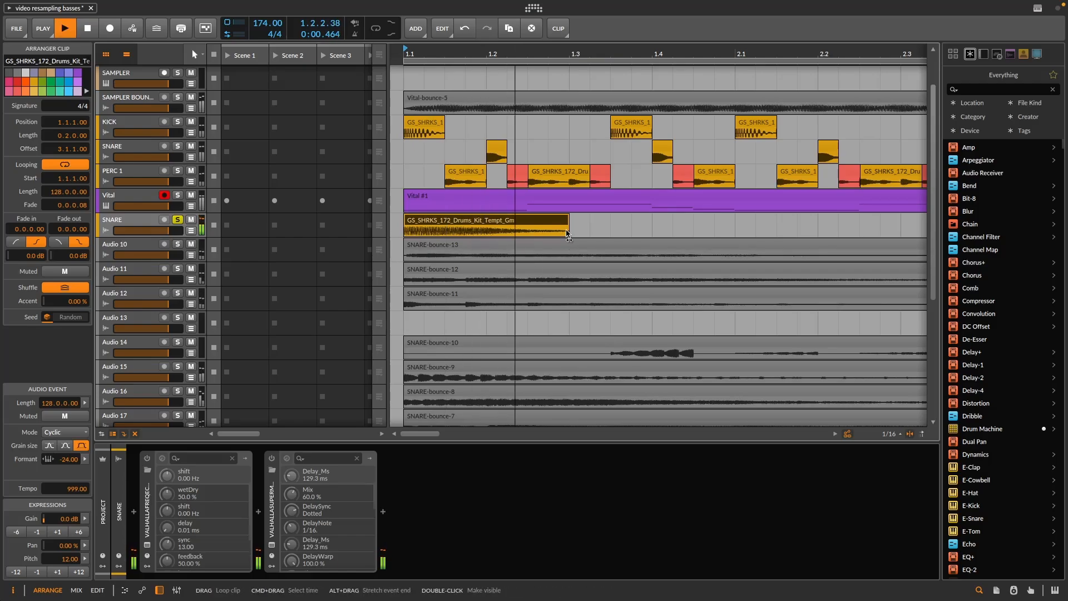
Step: Audition the snare clip, duplicate it directly behind itself, and audition the original clip again
key(space)
key(space)
key(space)
key(space)
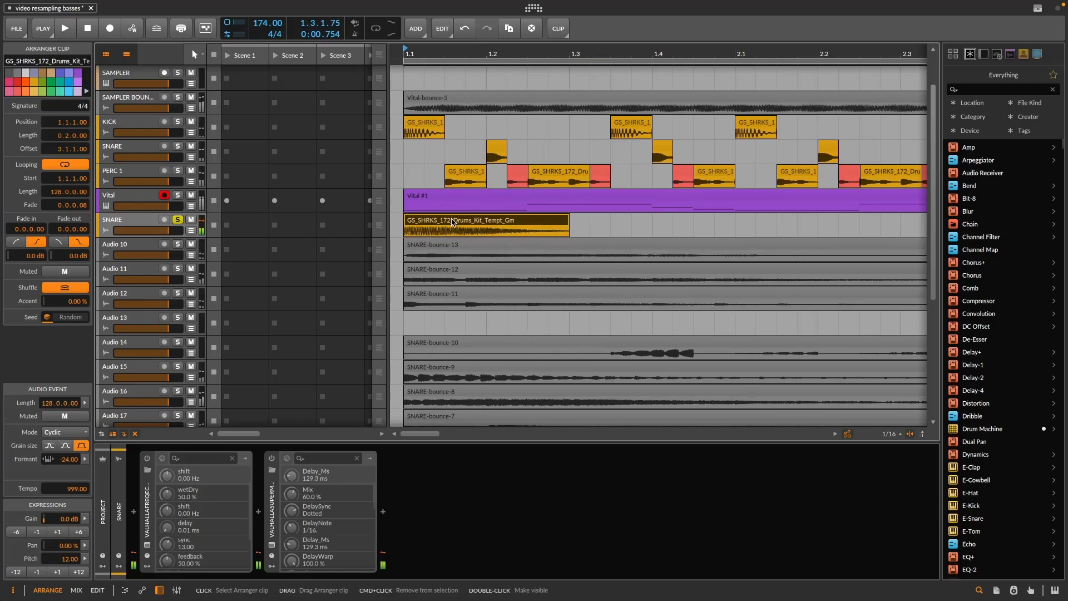
key(ctrl+d)
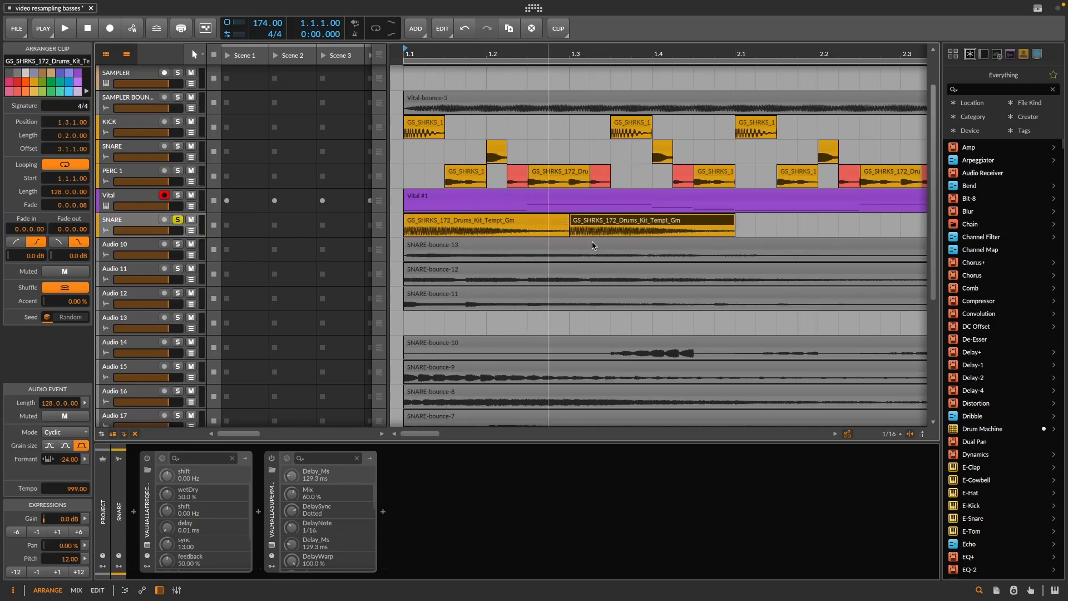
click(489, 222)
key(space)
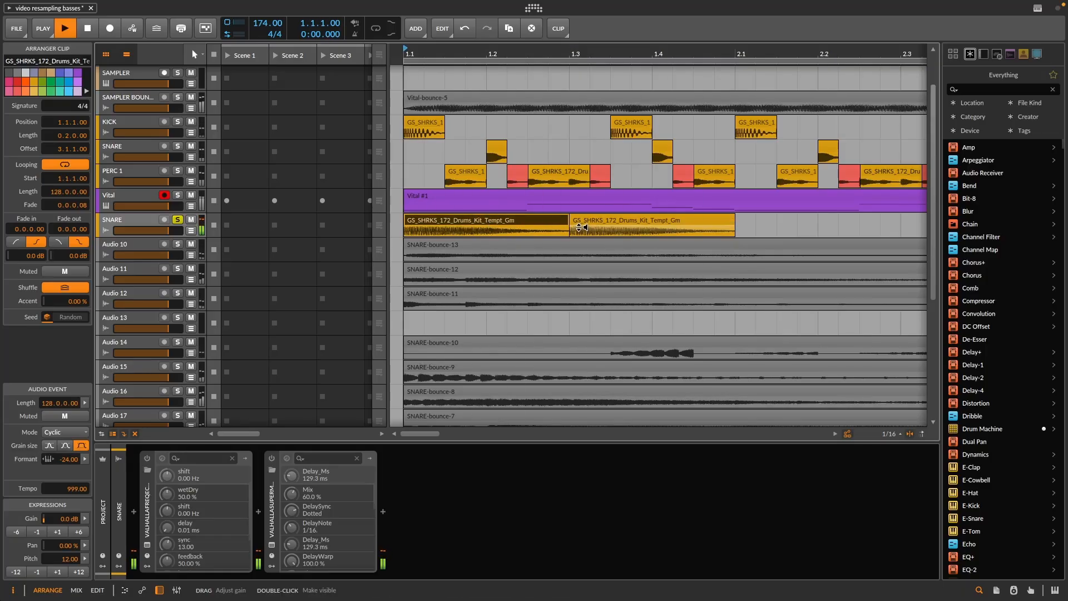
key(space)
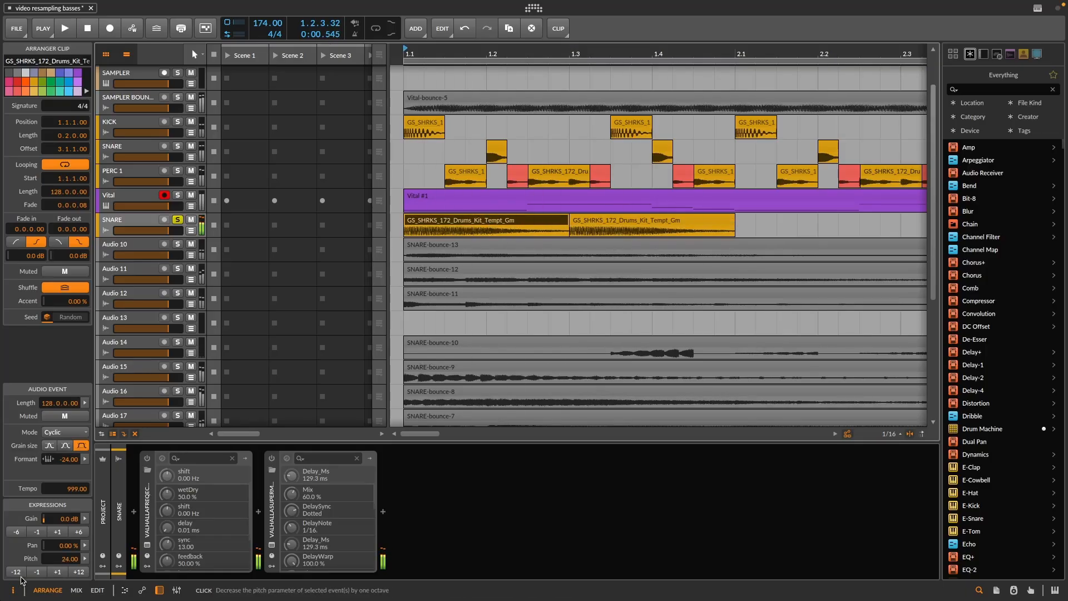
Step: Try the first snare clip's pitch at 24 and 0, set it to 12, and audition the changes
key(space)
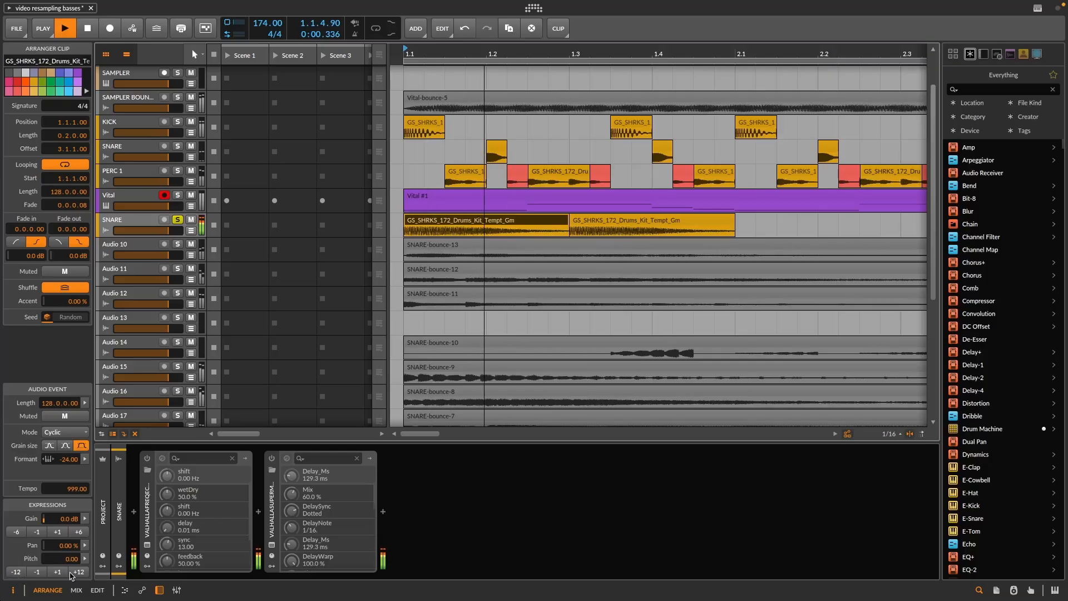
key(space)
click(78, 573)
key(space)
key(space)
key(space)
key(space)
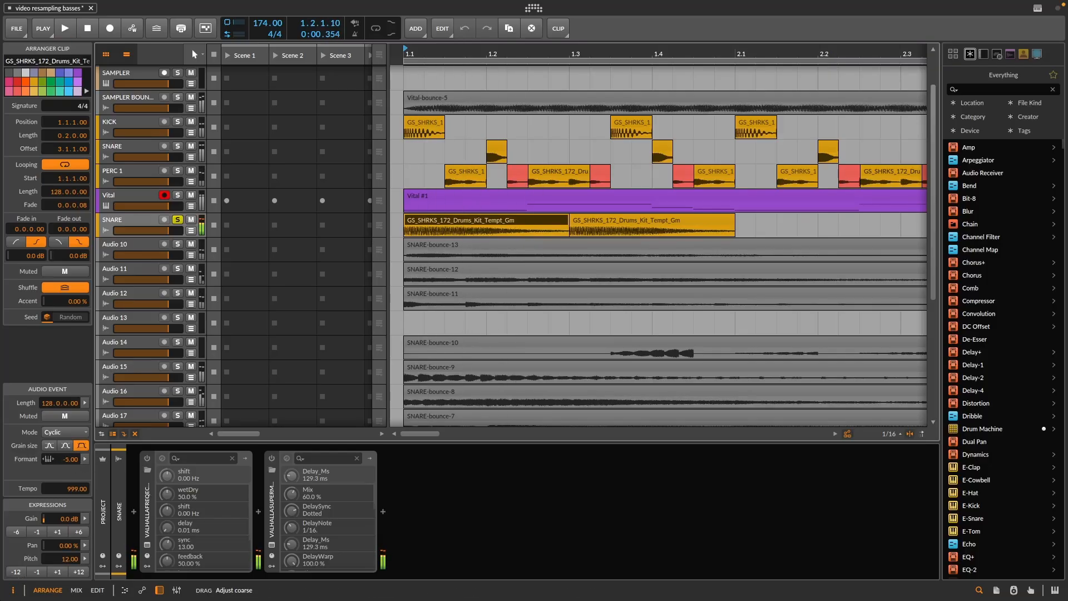
Step: Try the snare clip's formant at -5, lower it to -24, and audition it repeatedly
key(space)
key(space)
mouse_move(68, 459)
mouse_down()
mouse_move(68, 473)
mouse_move(68, 463)
mouse_up()
key(space)
key(space)
key(space)
key(space)
Step: Try the second grain size option on the snare clip and audition it
click(65, 446)
key(space)
key(space)
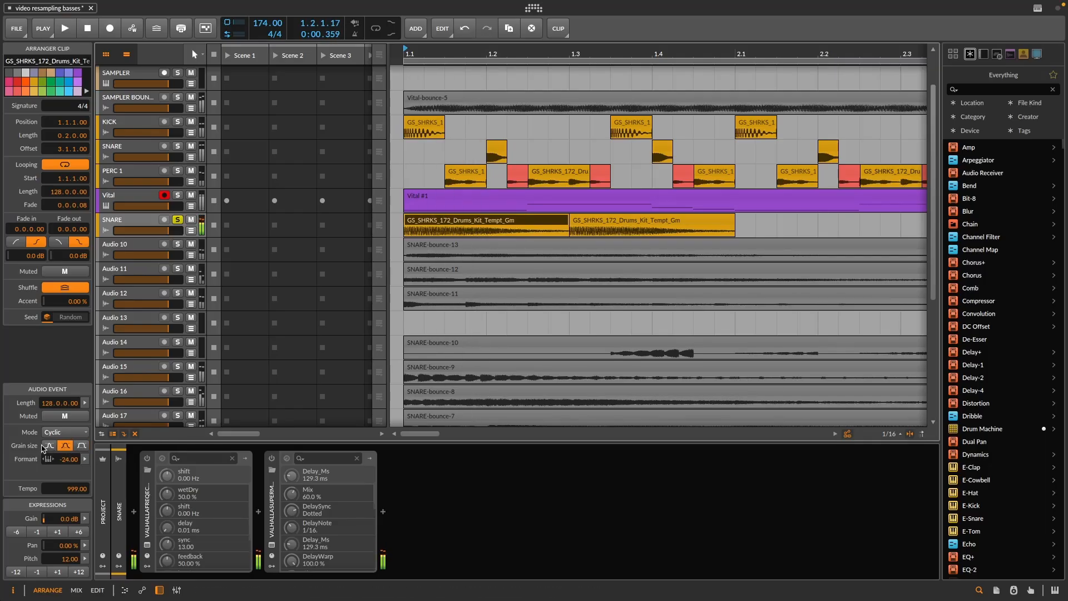
key(space)
key(space)
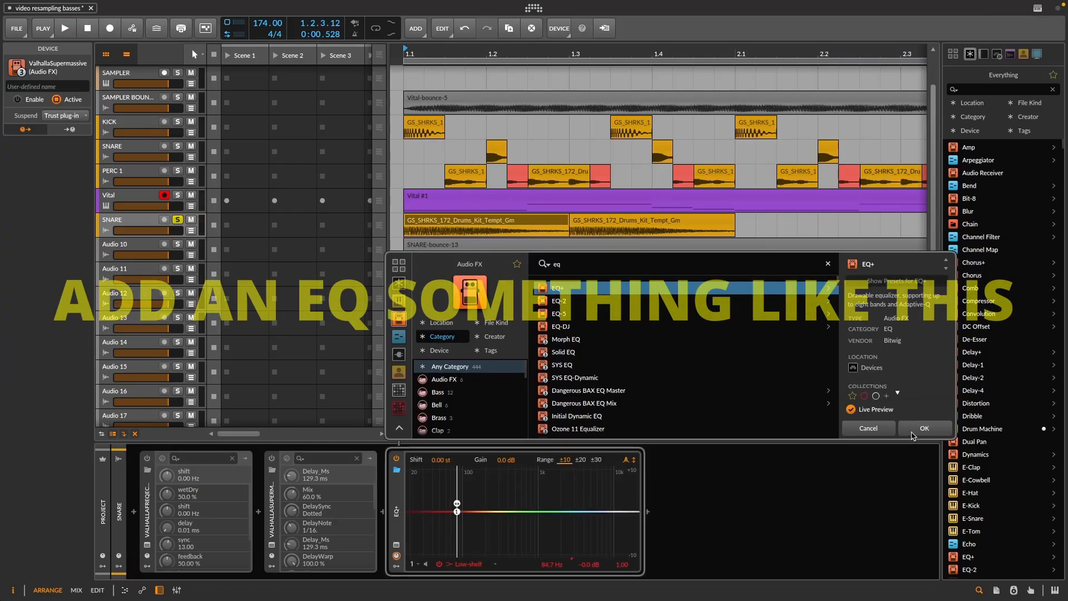
Step: Add EQ+ after the Valhalla effects, with a 611 Hz low cut, -10 dB bell at 2.10 kHz and +2.9 dB bell at 7.83 kHz
click(912, 432)
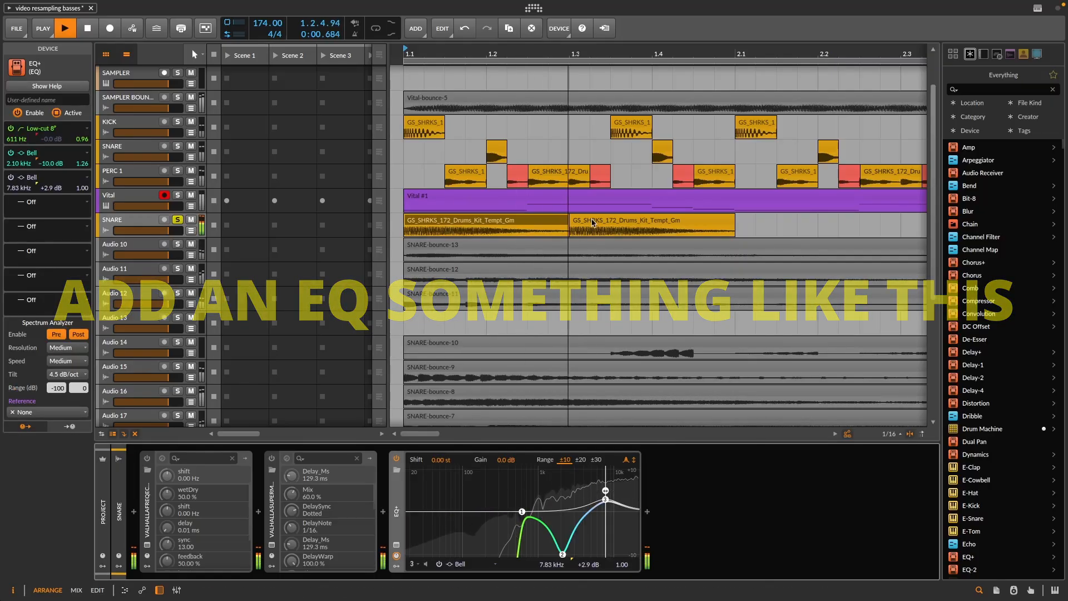
Step: Delete the duplicated snare clip and bounce the remaining processed clip to a new audio track
click(606, 228)
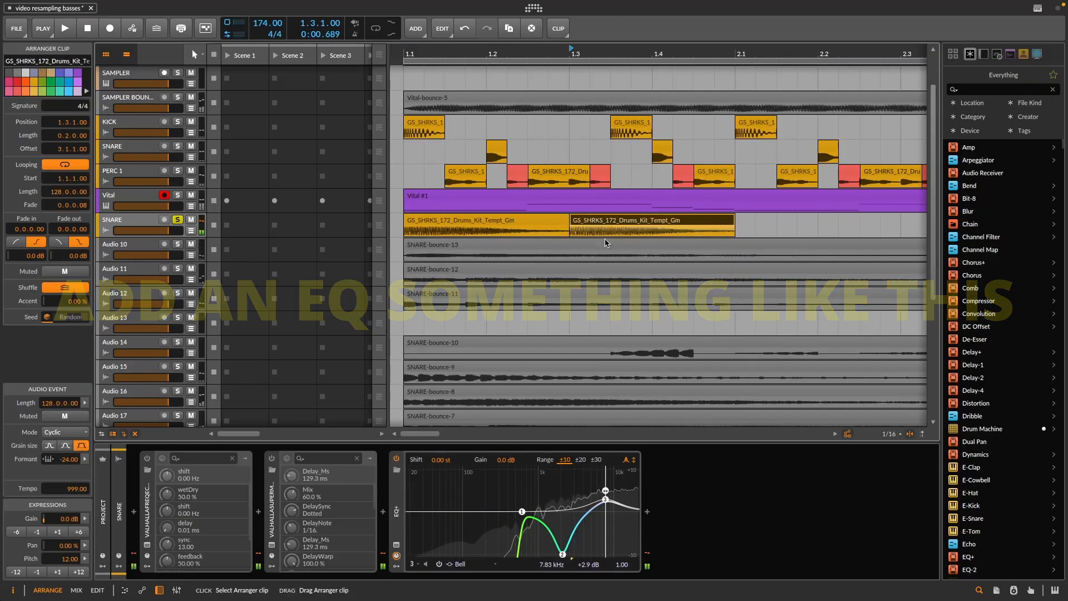
key(Delete)
click(483, 223)
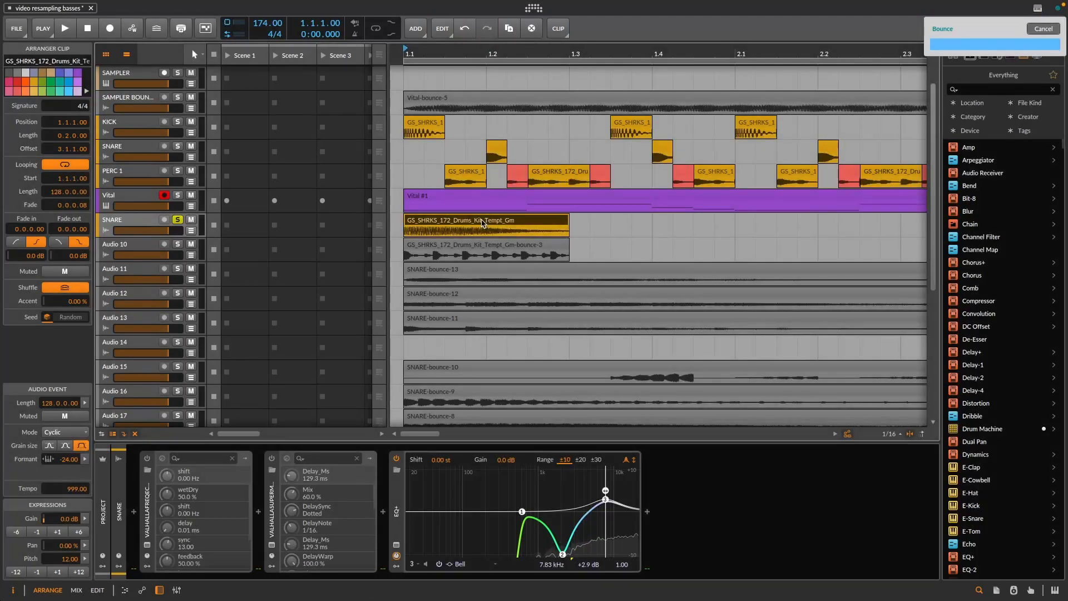
Step: Duplicate the newly bounced snare clip, switch the solo from the SNARE track to Audio 10, and audition the bounce
click(505, 244)
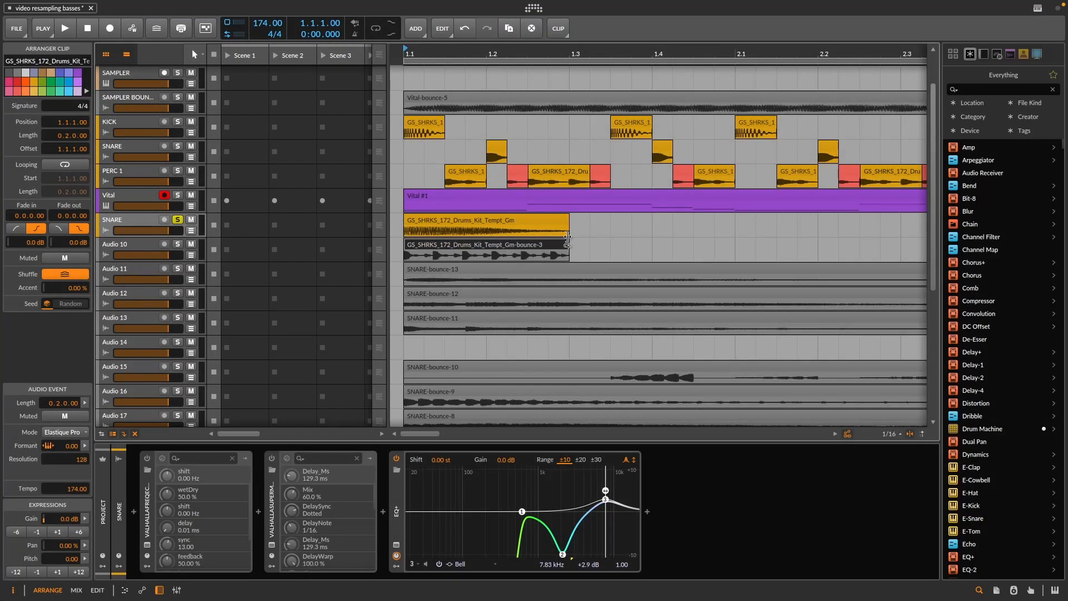
key(space)
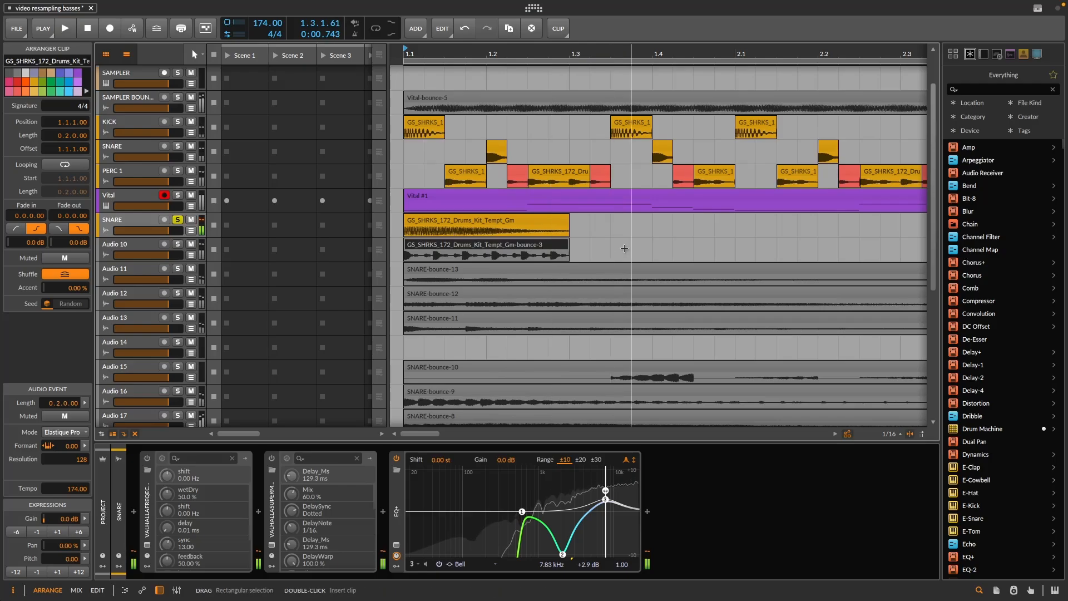
key(space)
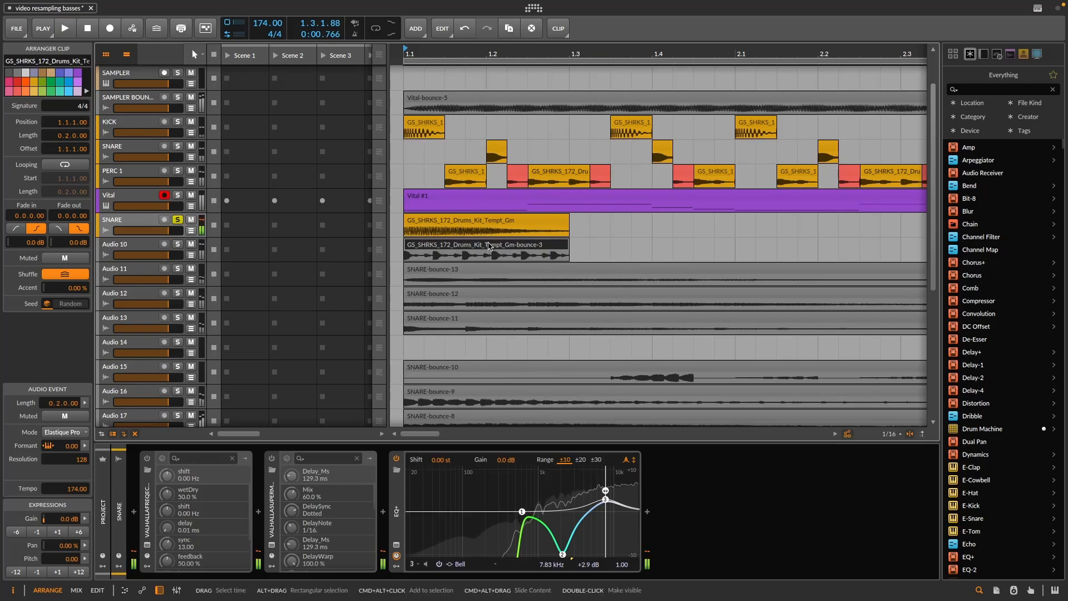
key(ctrl+d)
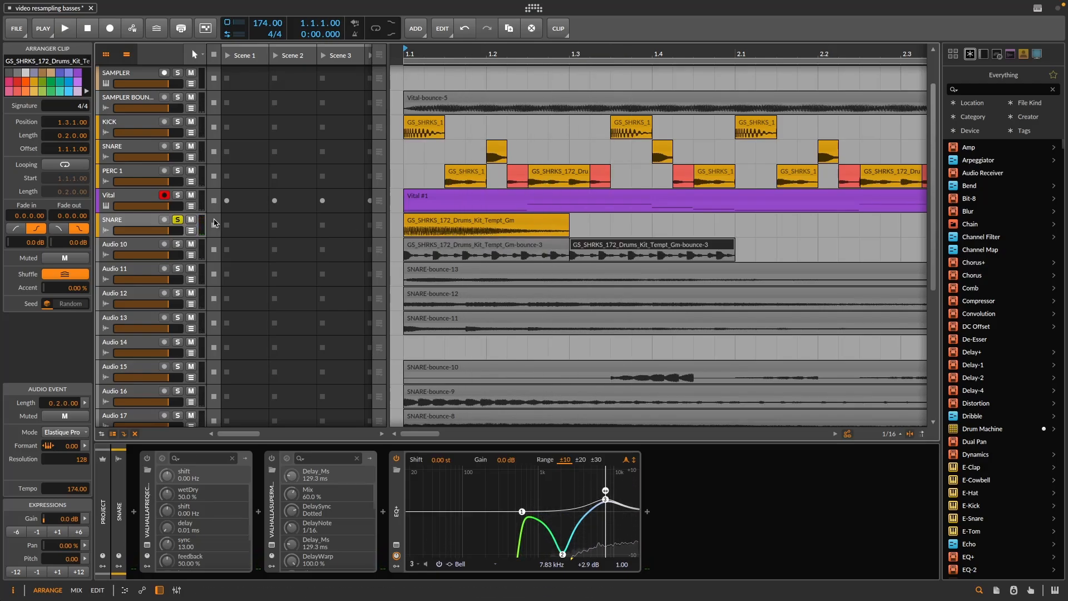
click(177, 220)
key(space)
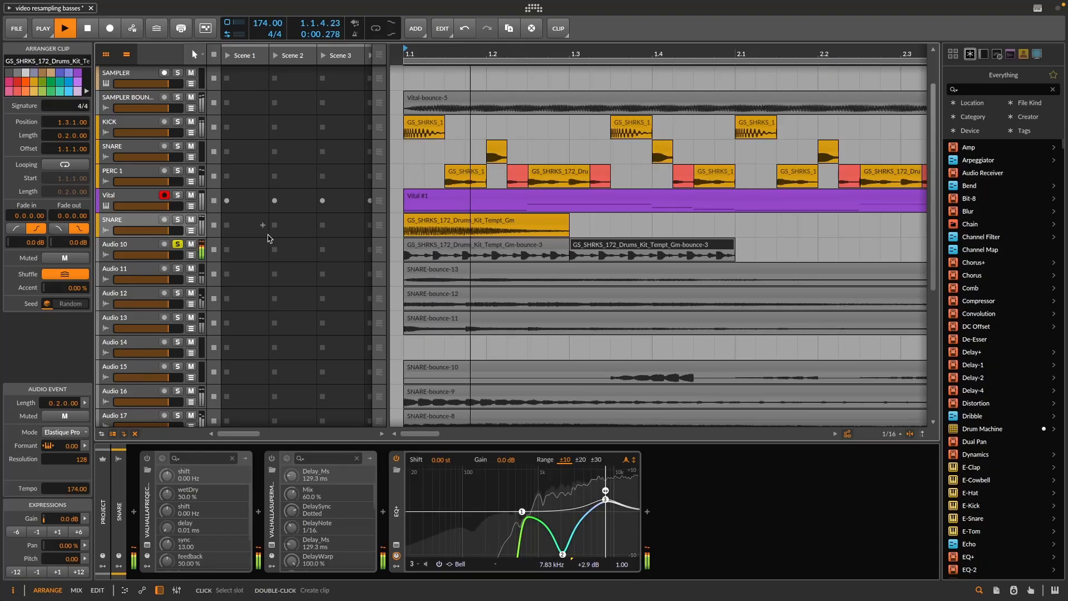
scroll(469, 236, up, 4)
key(space)
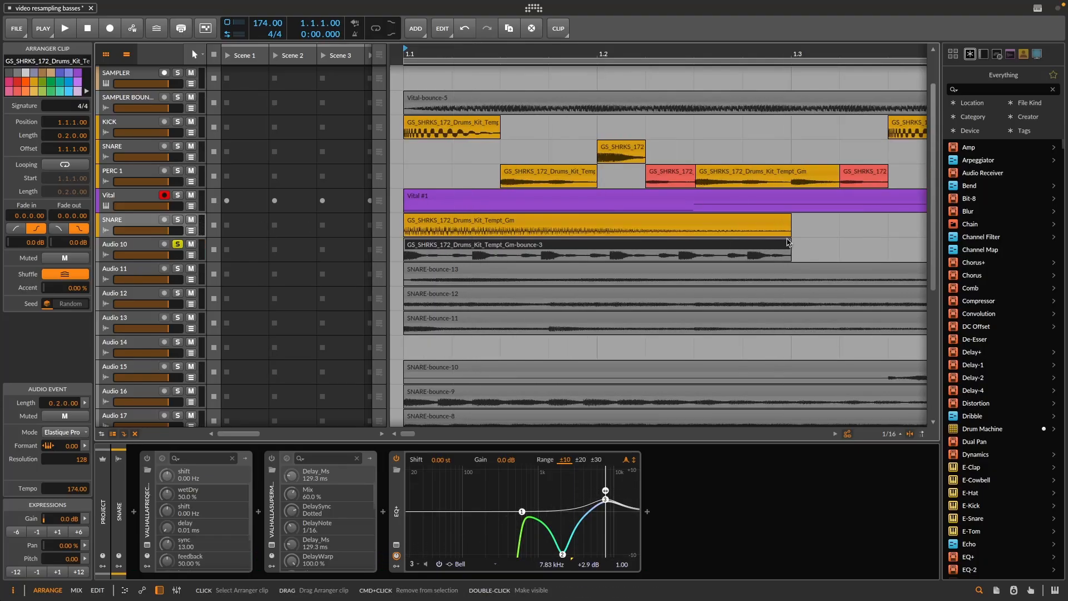
Step: Stretch the end of the bounced clip on Audio 10 to a length of 0.2.3.27 and audition it
drag(787, 242, 768, 254)
key(space)
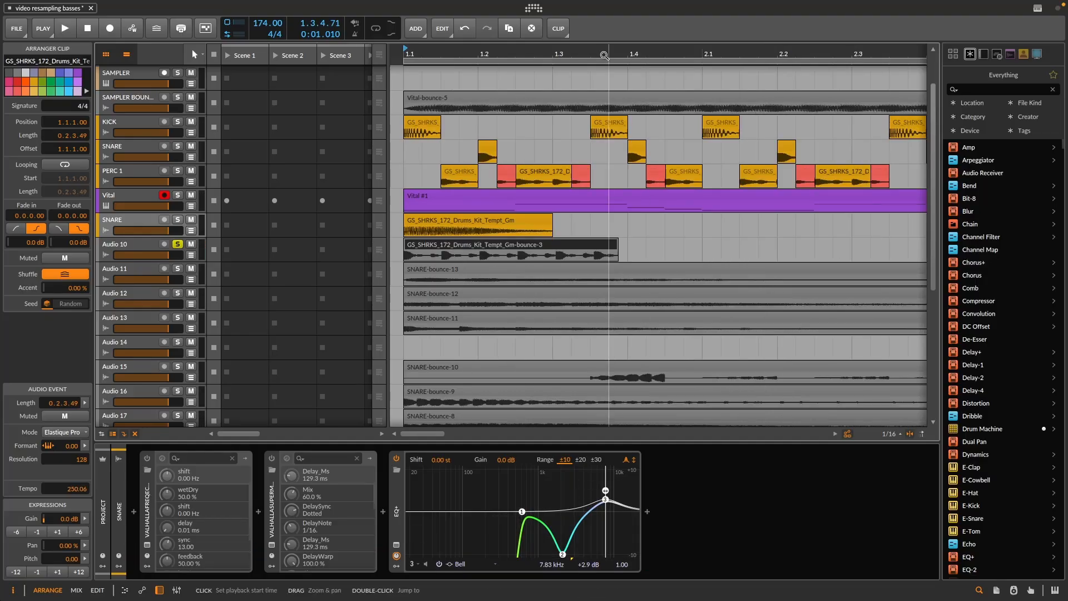
drag(605, 55, 655, 161)
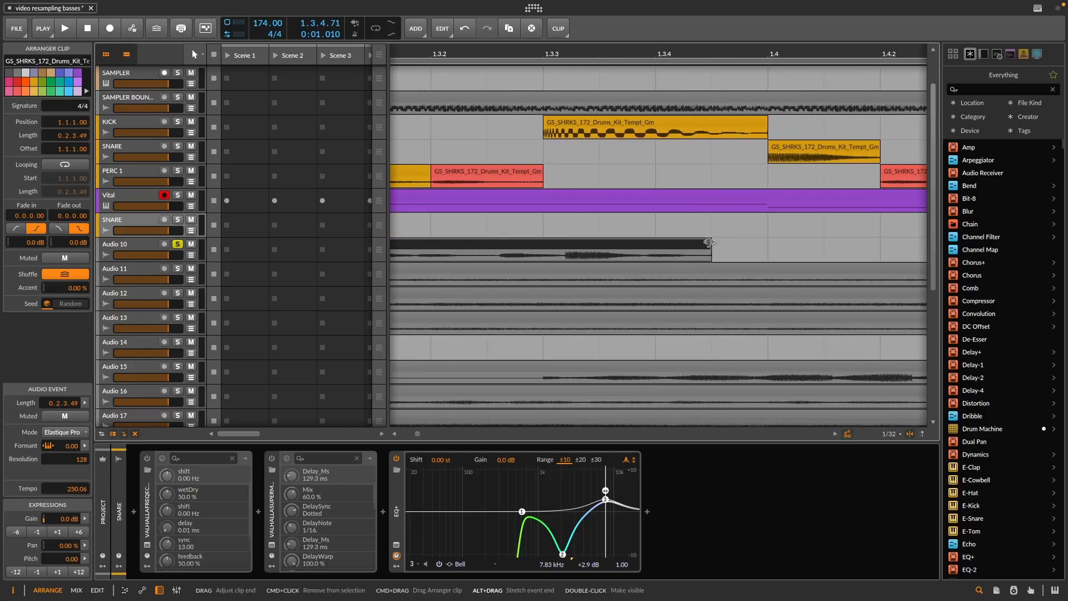
drag(711, 253, 684, 255)
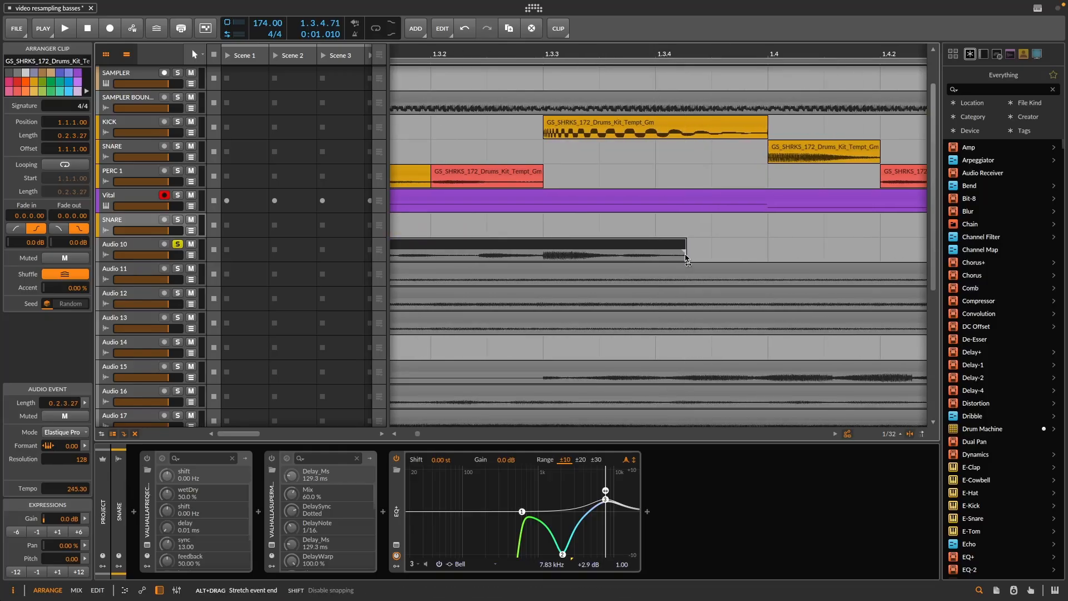
key(space)
drag(449, 54, 574, 1)
key(space)
key(space)
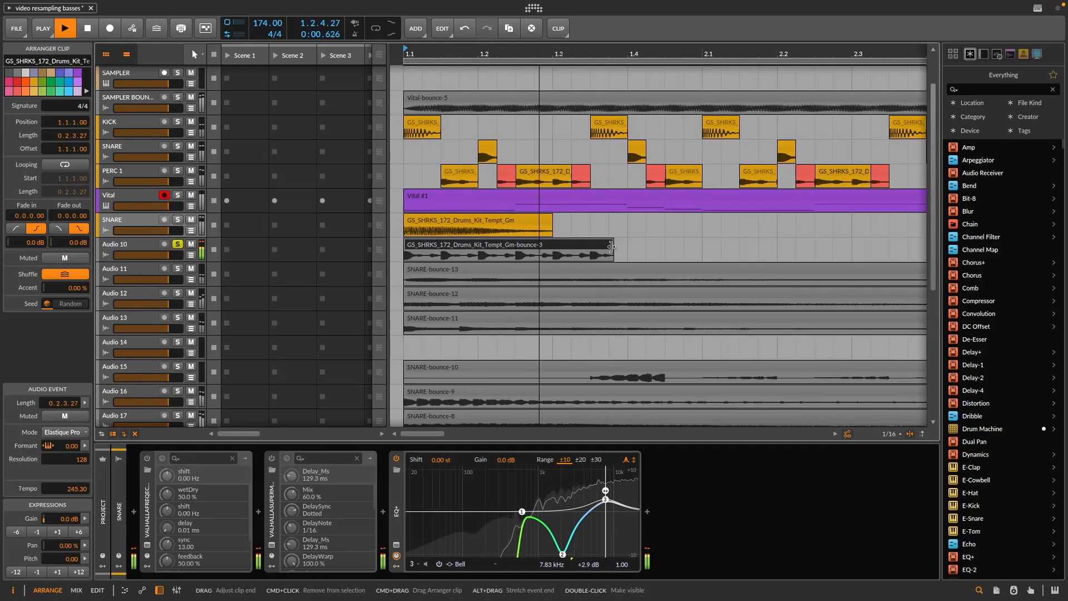
Step: Trim the end of the bounced clip on Audio 10 to a length of 0.2.3.00 and audition it
drag(613, 251, 609, 251)
key(space)
key(space)
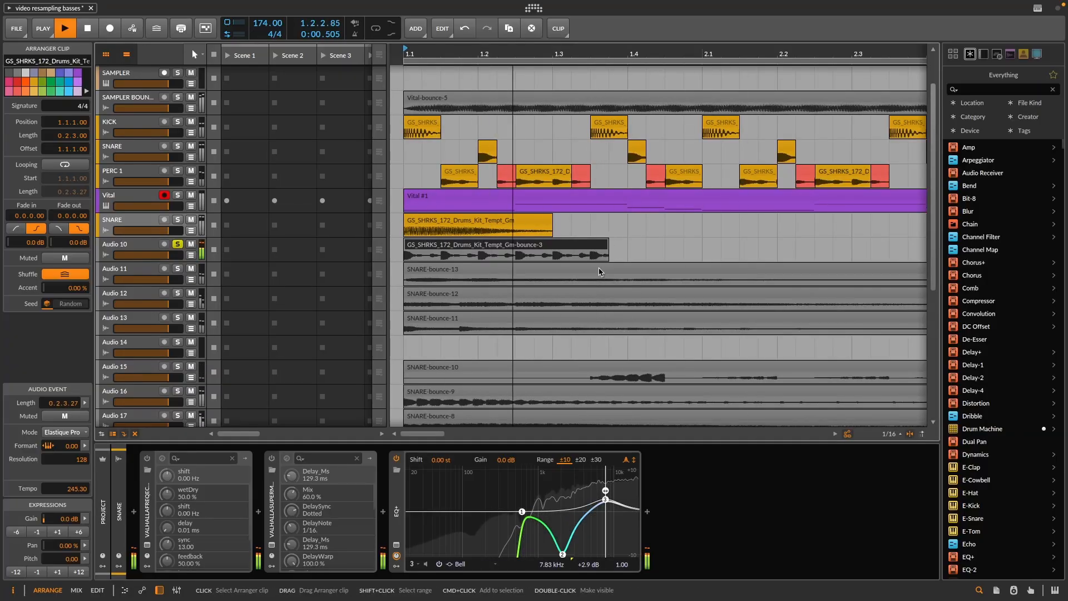
key(space)
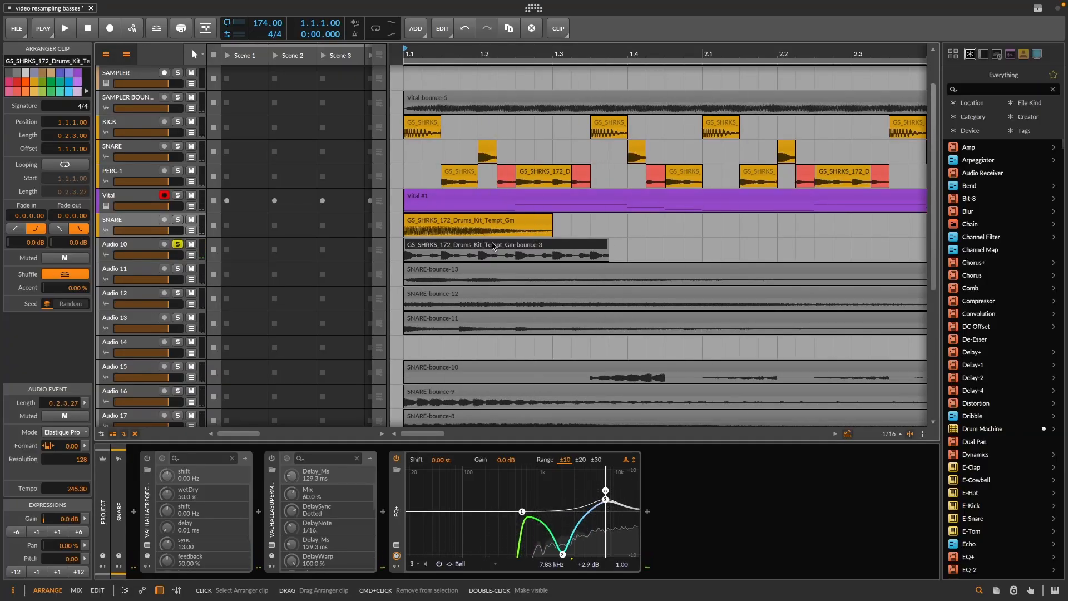
Step: Bounce the stretched Audio 10 clip in place and play the result
key(Escape)
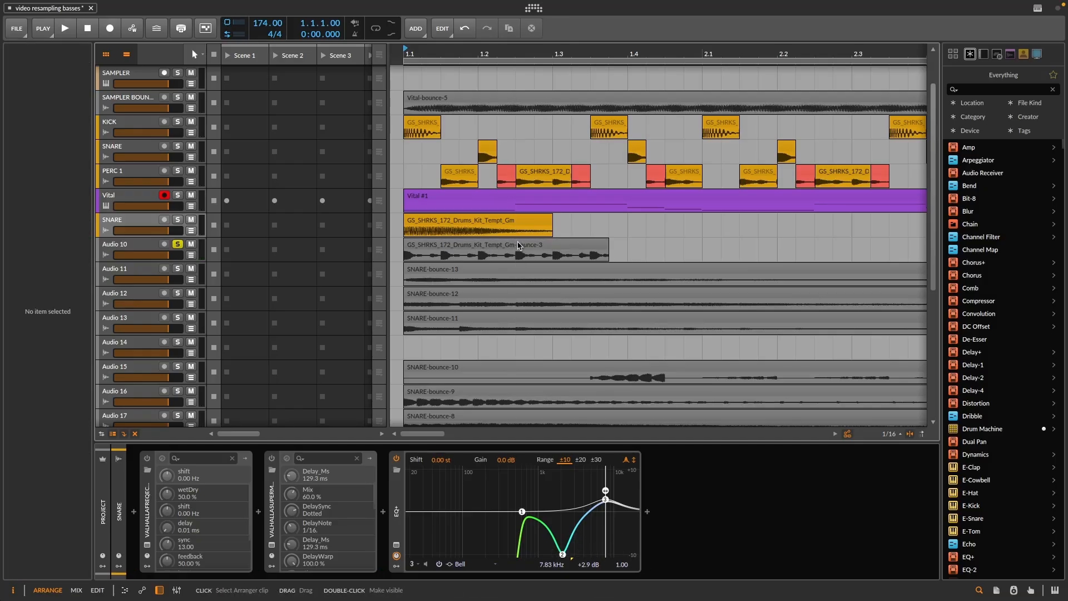
click(518, 245)
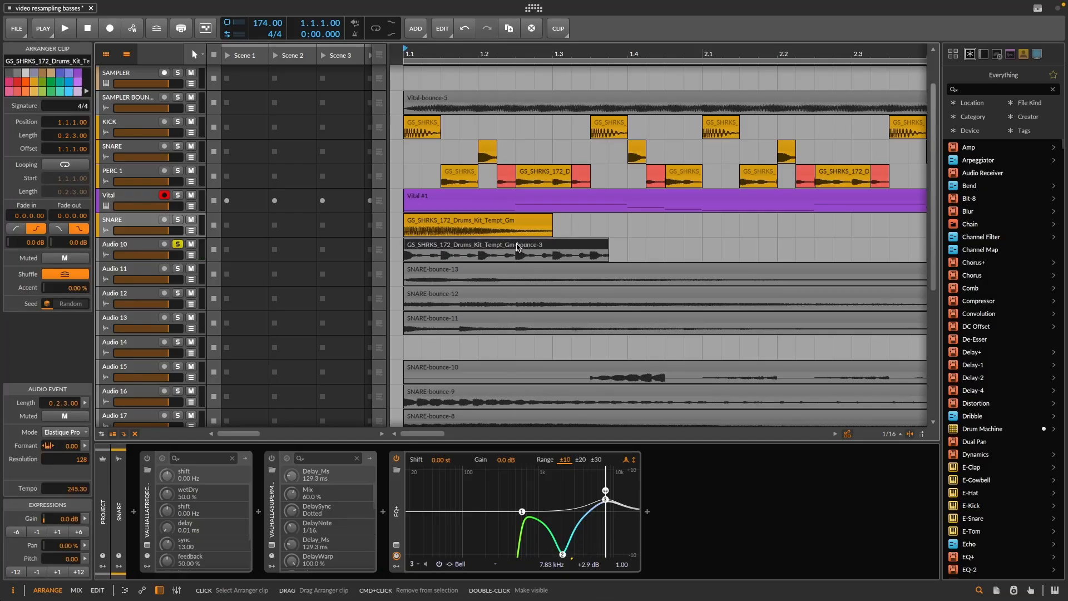
key(super+b)
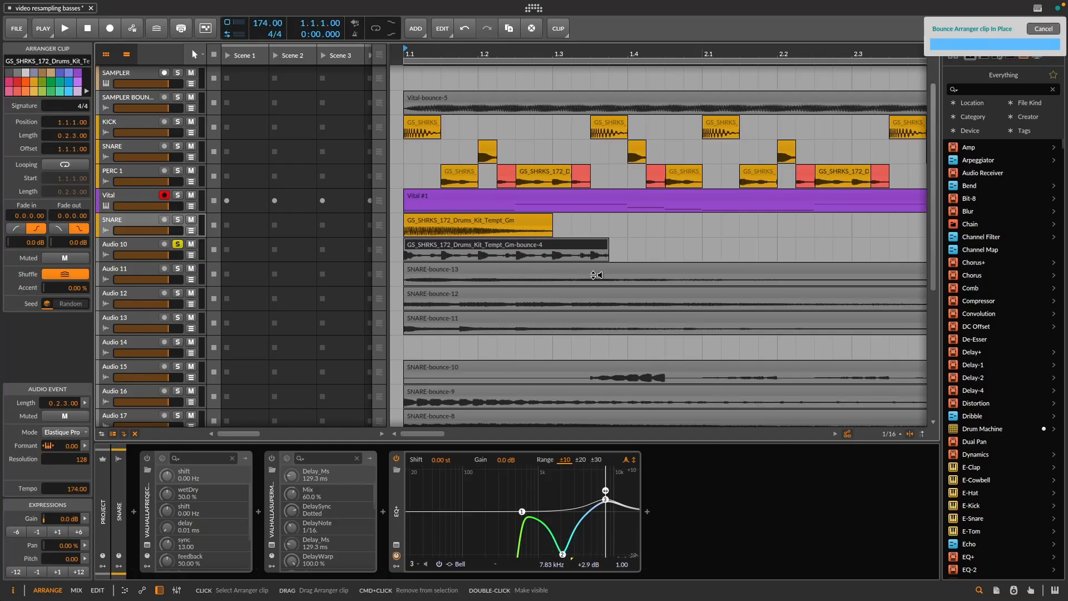
key(space)
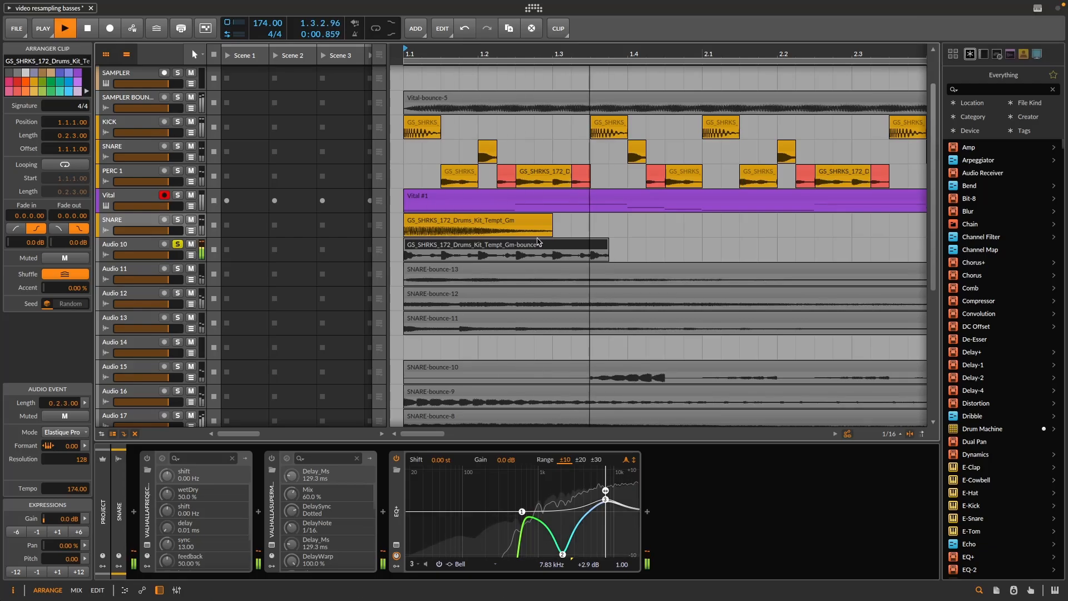
Step: Solo the KICK, drum SNARE and PERC 1 tracks alongside Audio 10 and audition the bounce with the drums
click(177, 121)
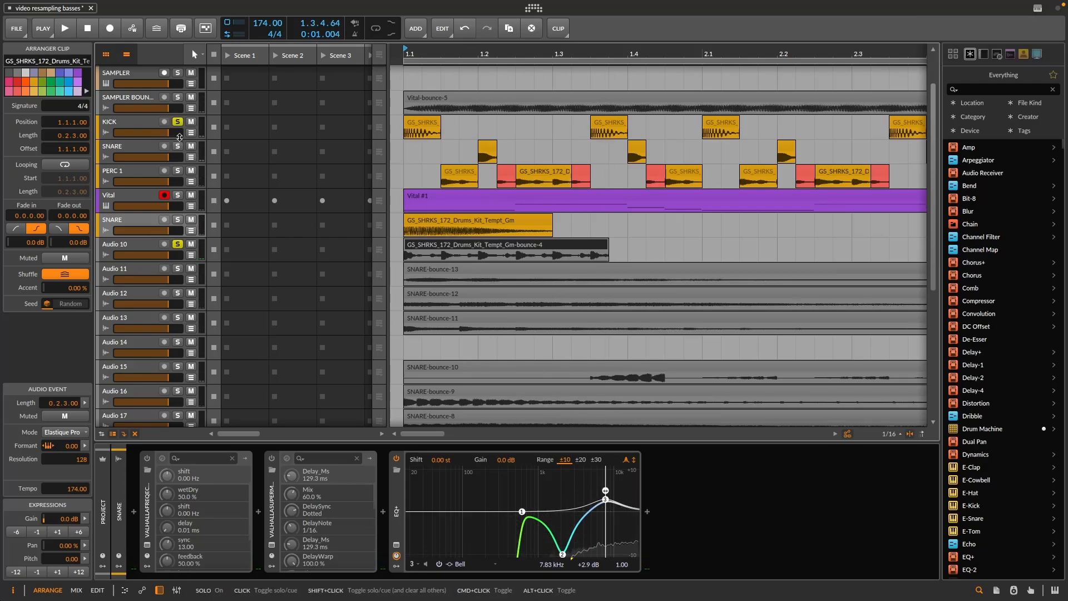
click(179, 172)
key(space)
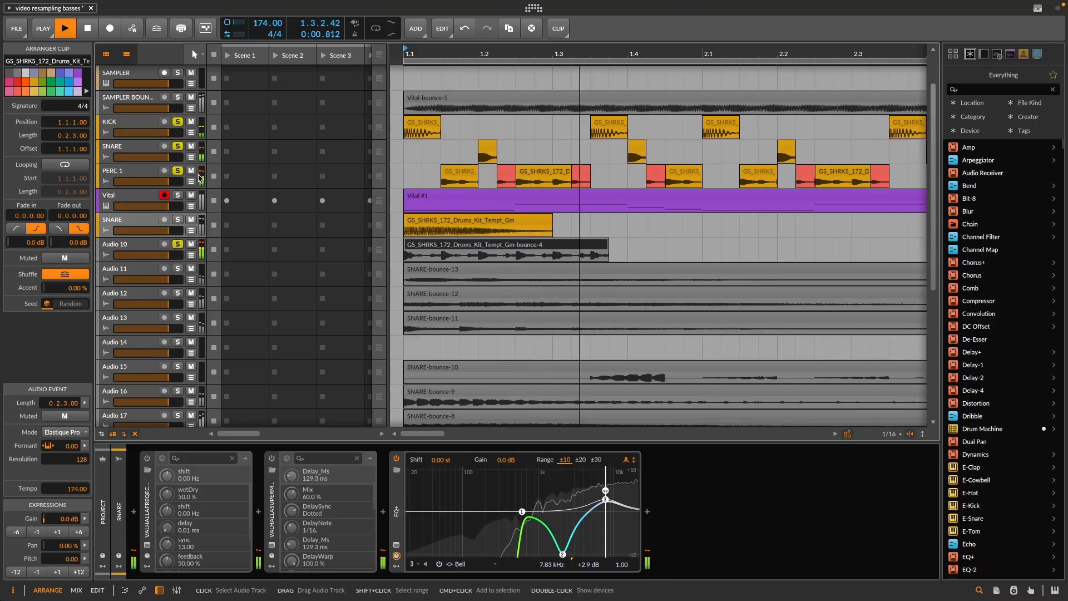
key(space)
key(space)
key(space)
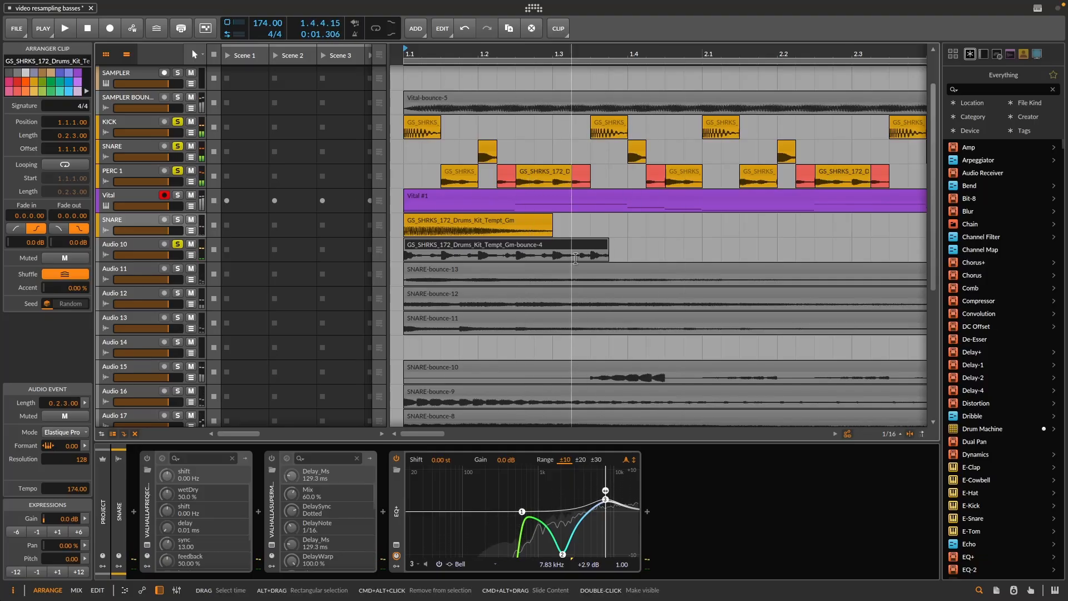
Step: Copy the Audio 10 clip's slice from 1.3.2.00 to 1.3.3.00 to the end of the clip and play from the start
click(581, 247)
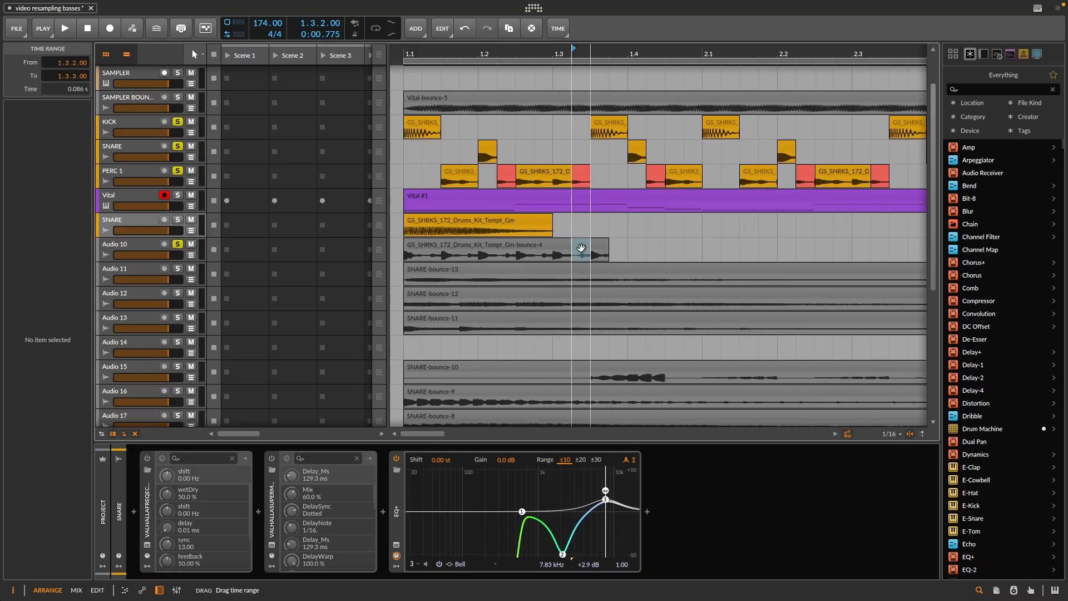
drag(580, 247, 623, 257)
click(511, 249)
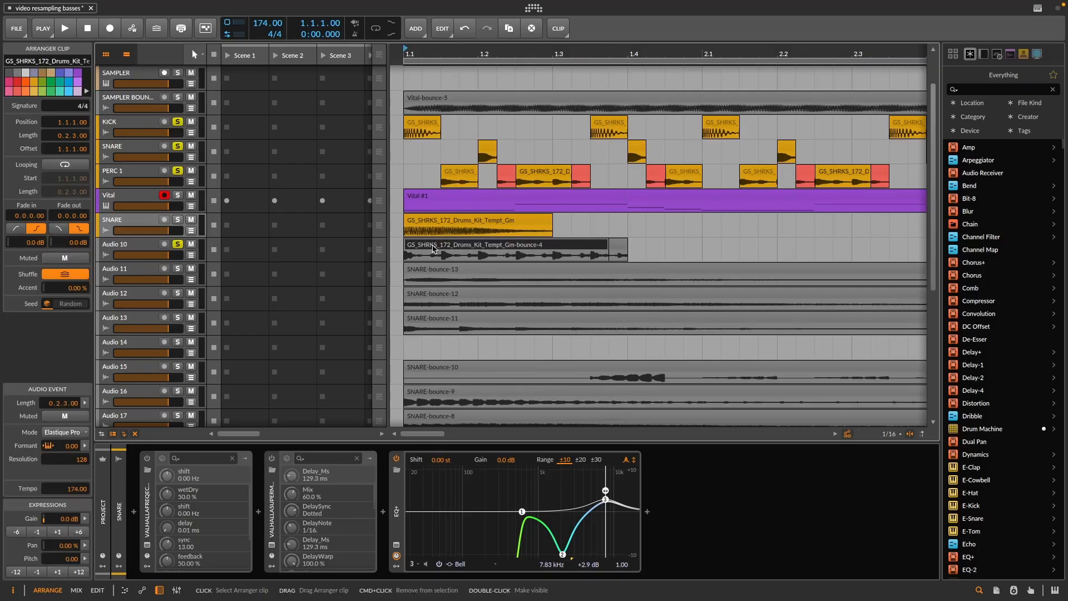
key(space)
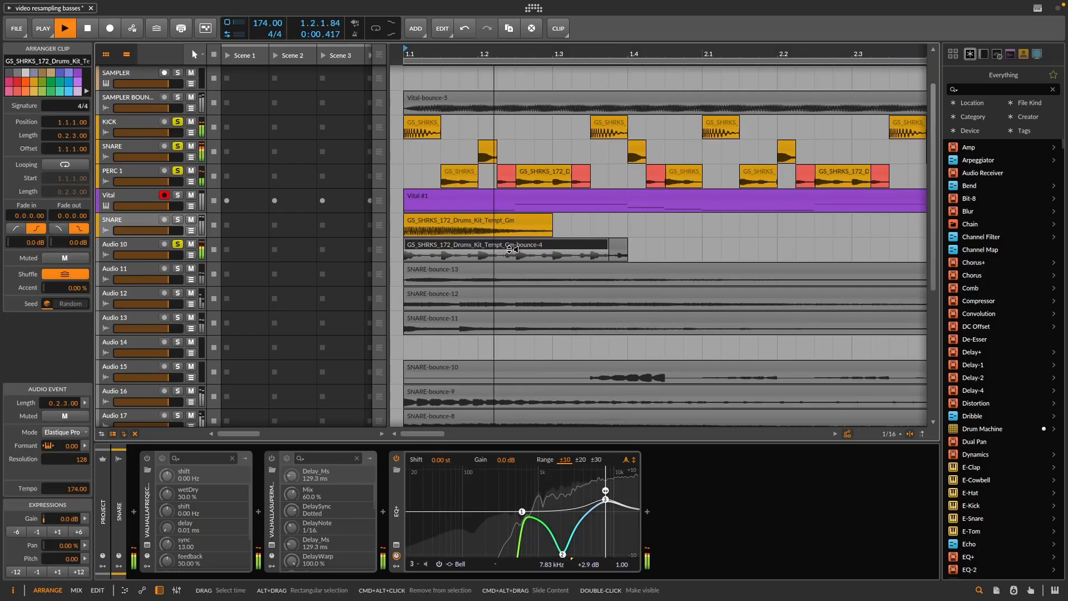
Step: Duplicate the bounced clip together with its added slice directly behind them on Audio 10, and select the first clip
shift+click(617, 247)
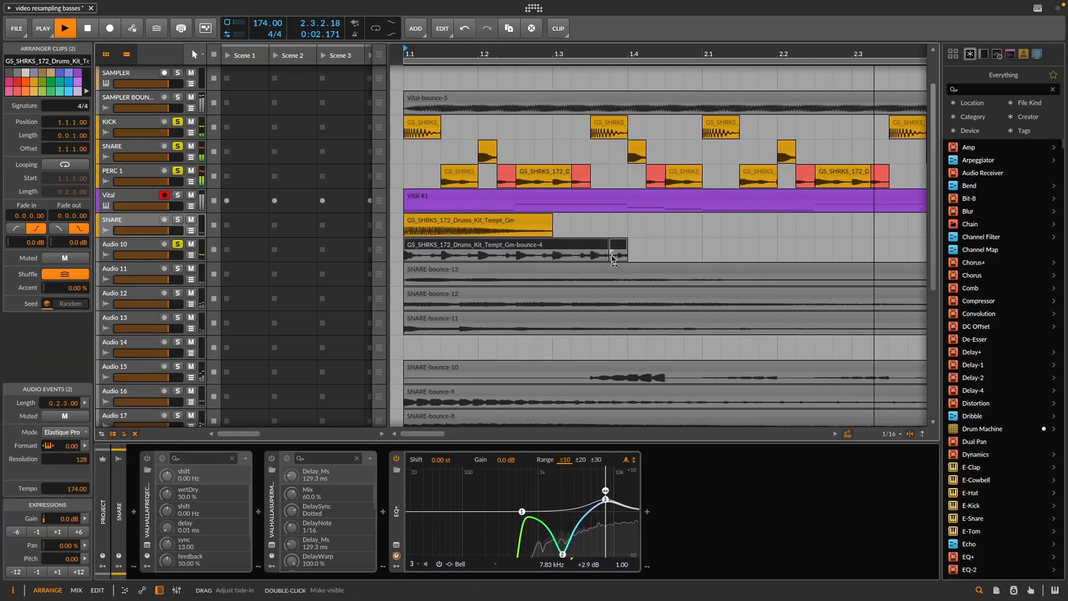
key(super+d)
click(523, 249)
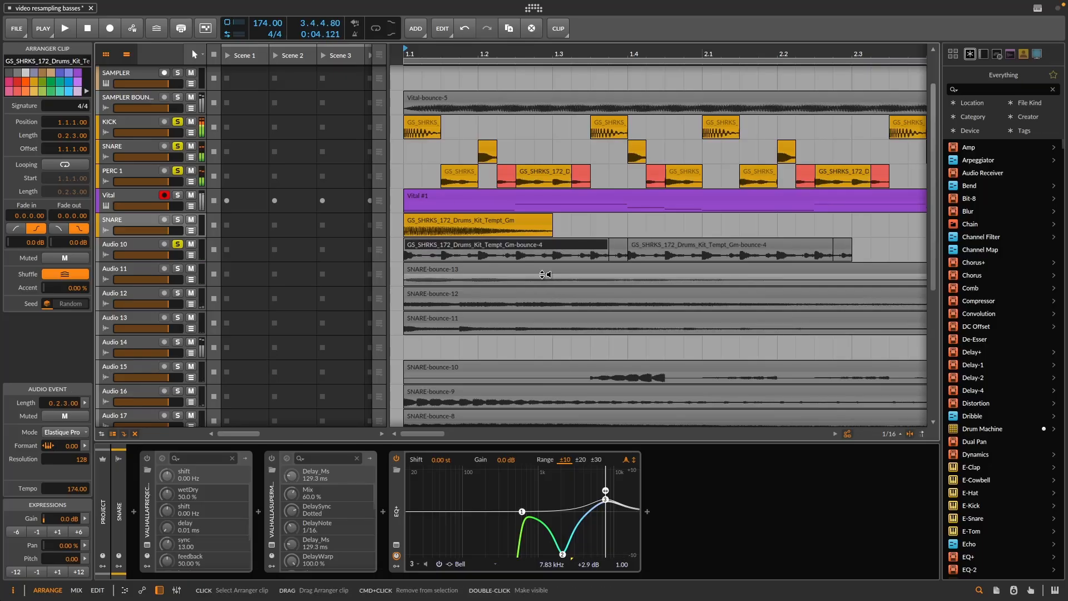
Step: Duplicate the four bounced clips on Audio 10 three times in a row to extend the pattern, and play it with the drums
click(477, 48)
drag(477, 48, 475, 53)
key(space)
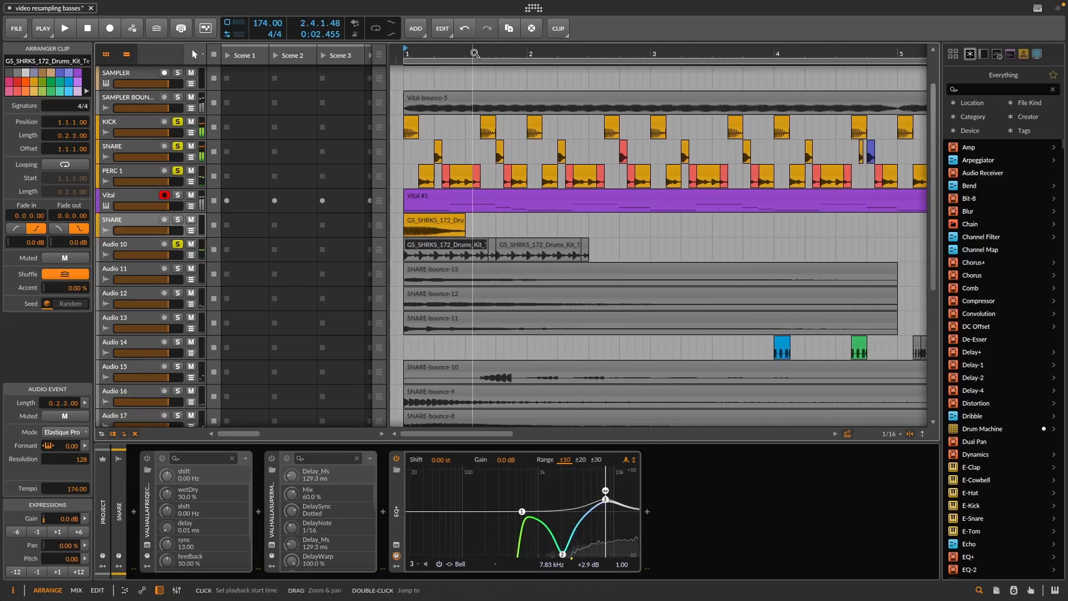
shift+click(585, 246)
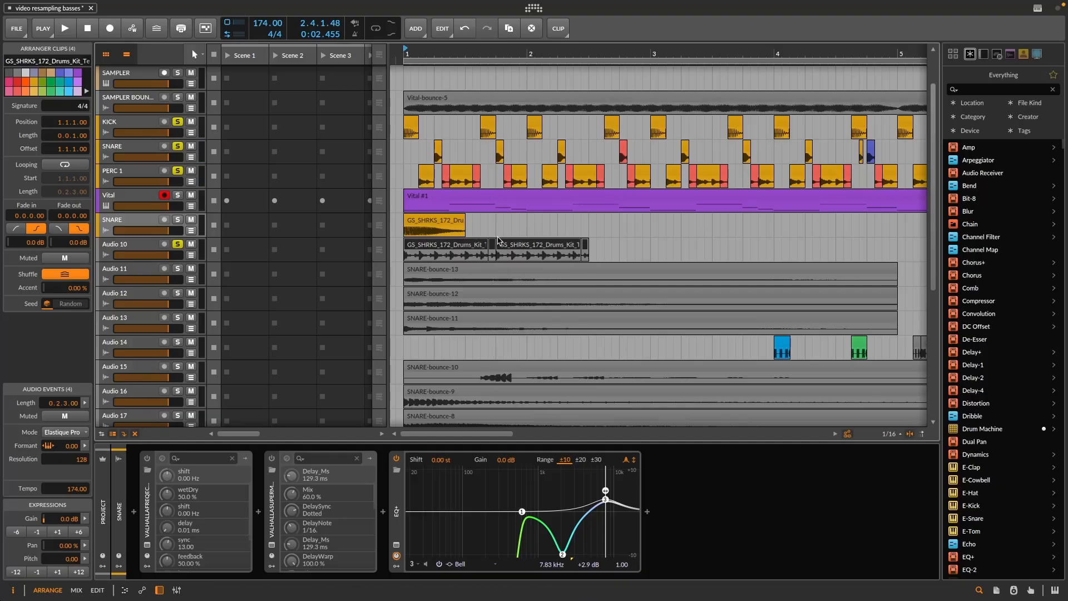
key(ctrl+d)
key(ctrl+d)
key(ctrl+d)
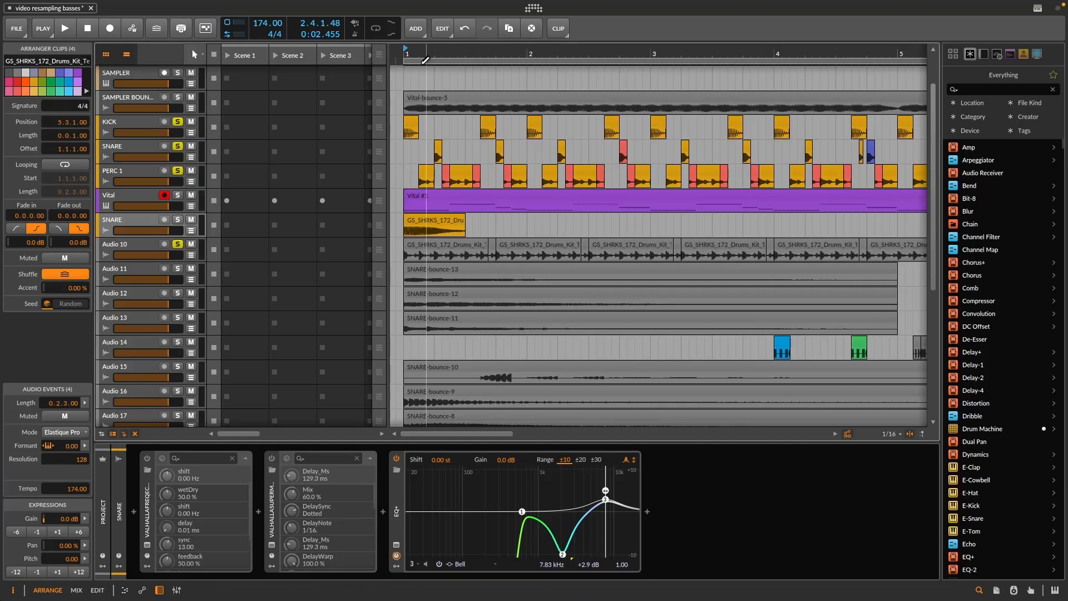
key(space)
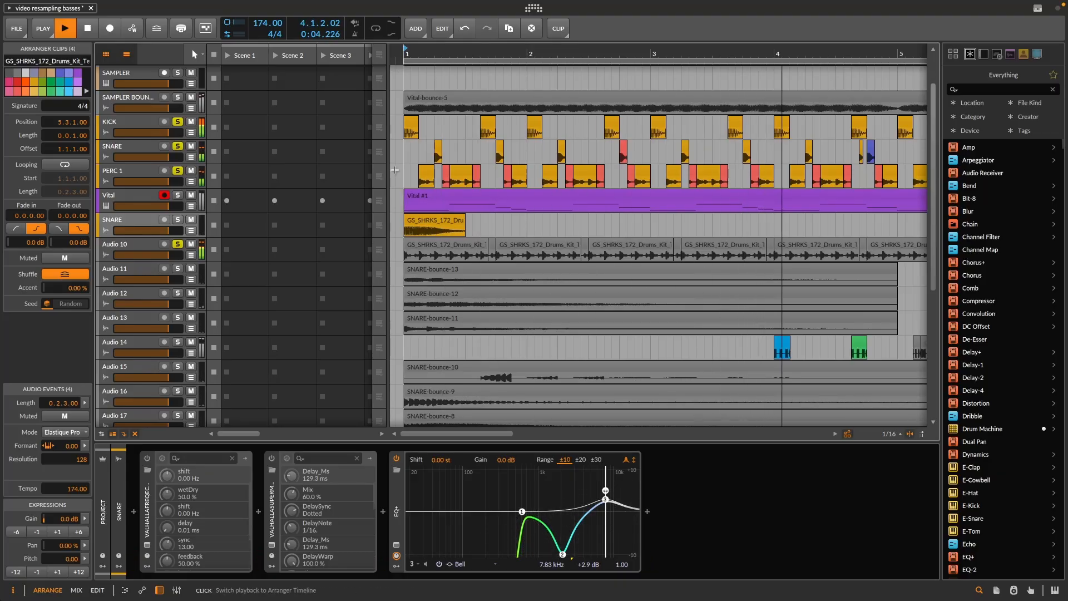
key(space)
Step: Solo only the resampled SNARE track that holds the stretched clip, play it and select its clip
click(420, 226)
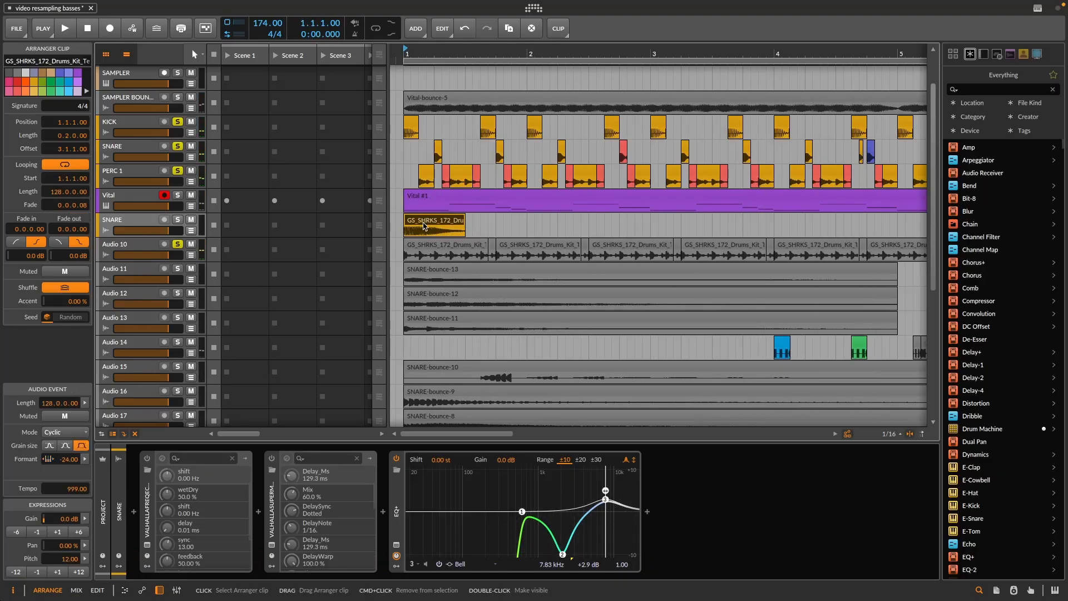
click(181, 224)
click(176, 246)
drag(179, 172, 178, 123)
key(space)
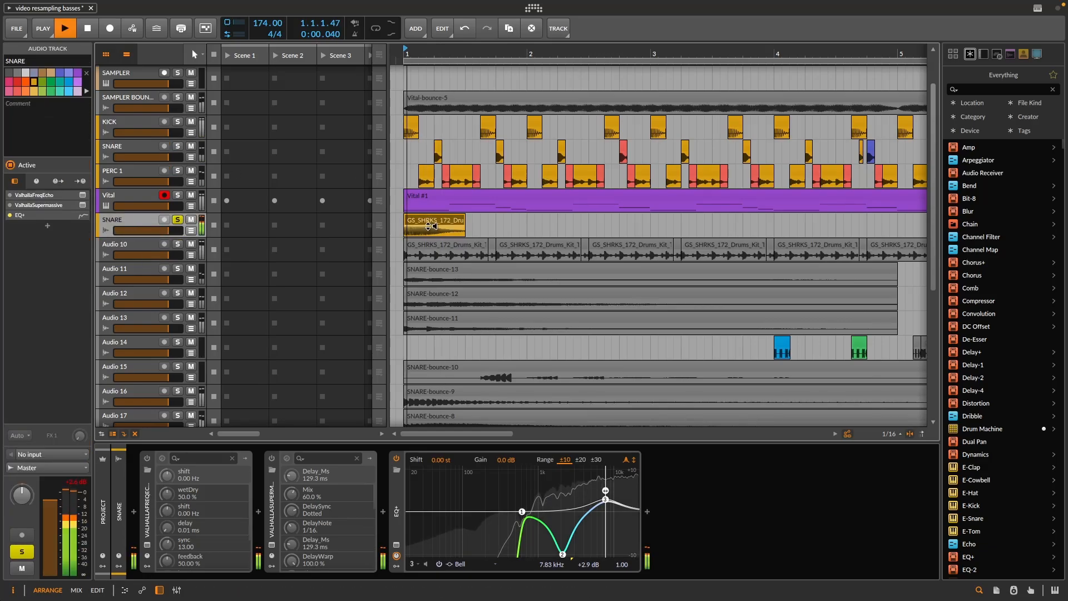
click(424, 222)
key(space)
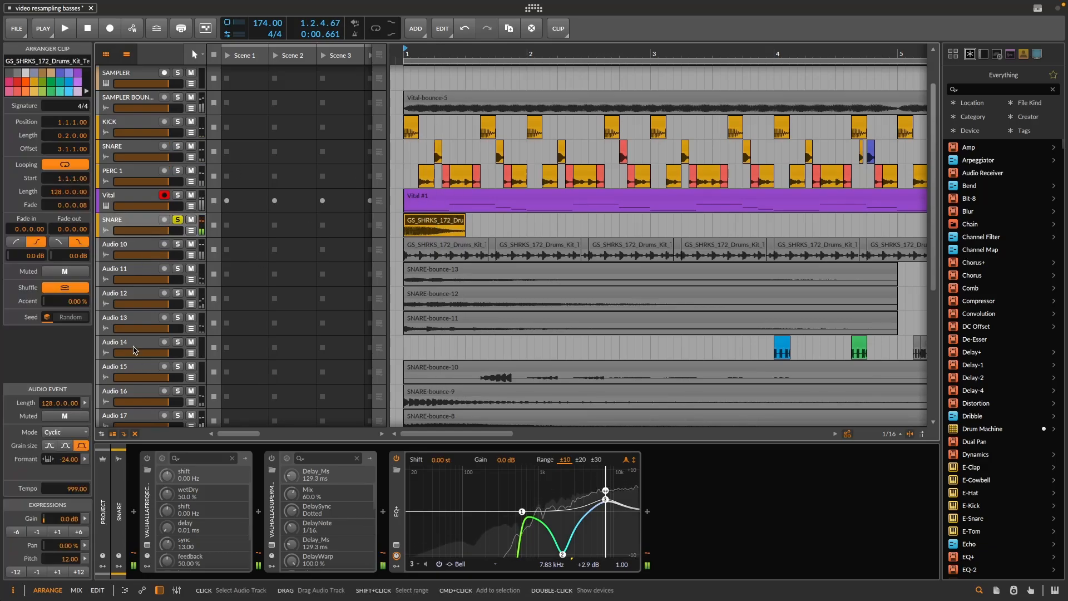
Step: Try the small and normal grain sizes on the SNARE clip with different formant values, auditioning each variation
click(49, 446)
key(space)
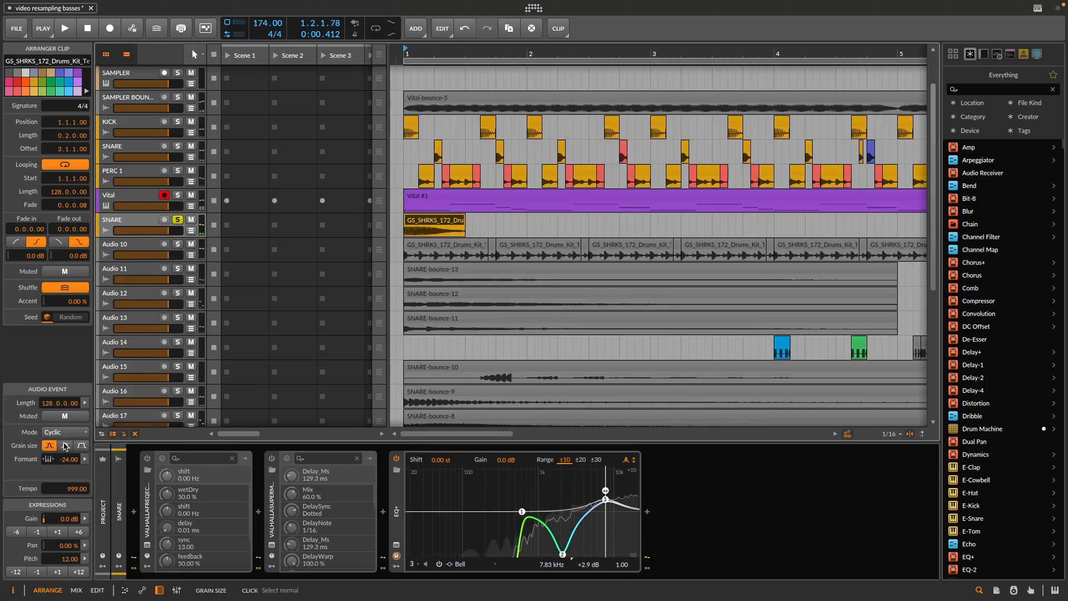
click(65, 445)
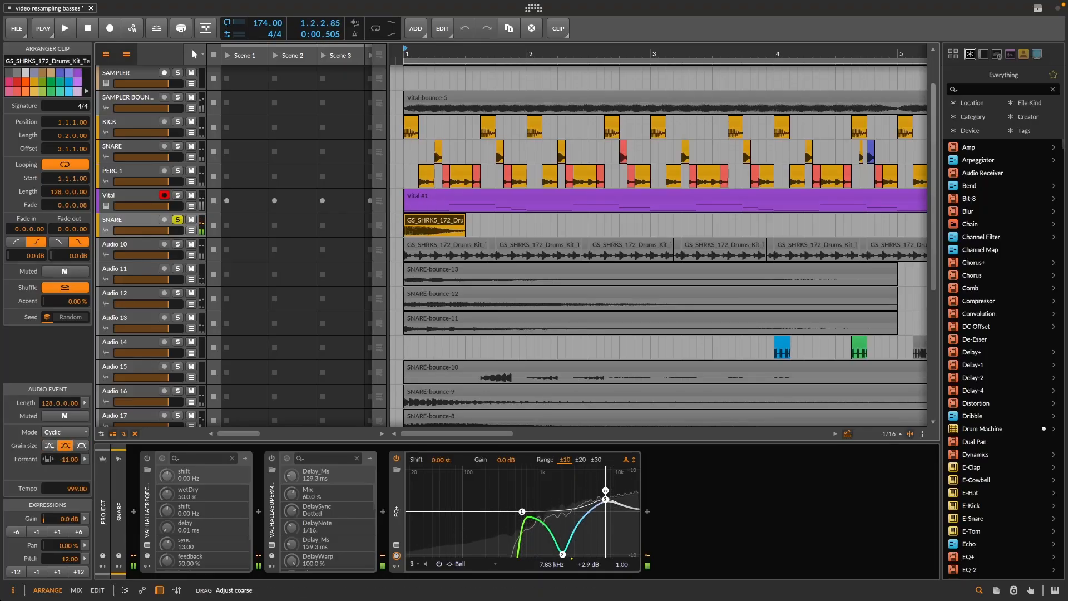
key(space)
key(space)
drag(68, 459, 68, 472)
key(space)
key(space)
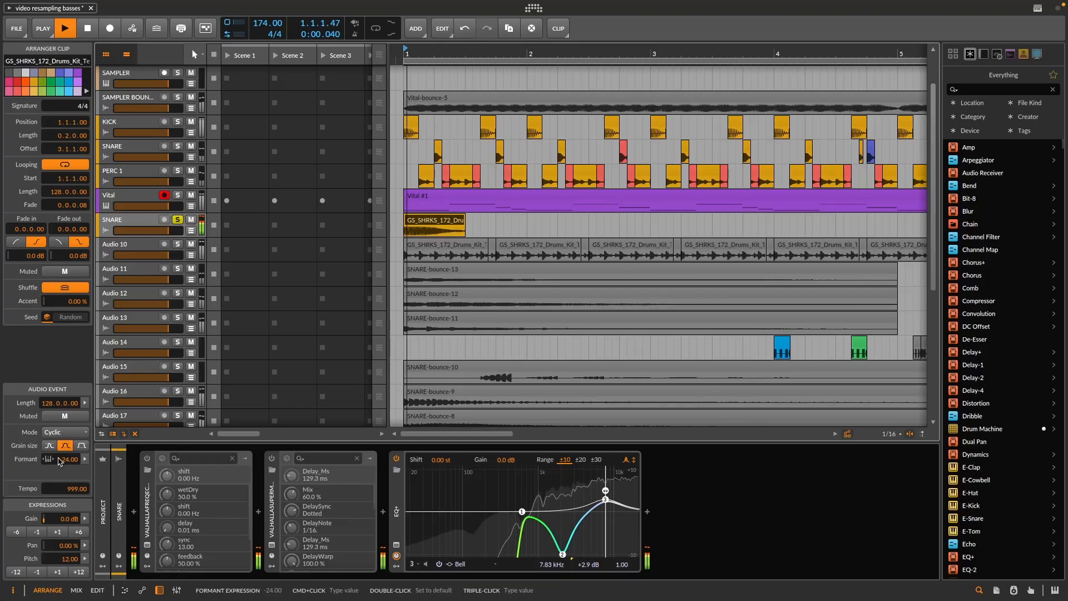
Step: Set the SNARE clip's grain size to large and its formant to -12.00, and audition the sound
click(81, 446)
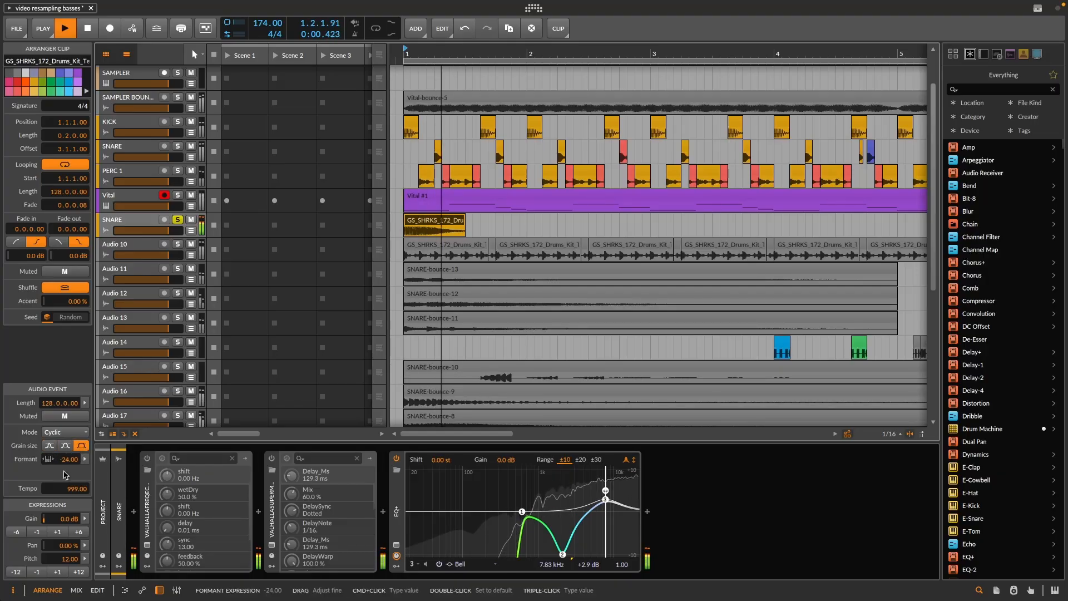
drag(68, 460, 68, 451)
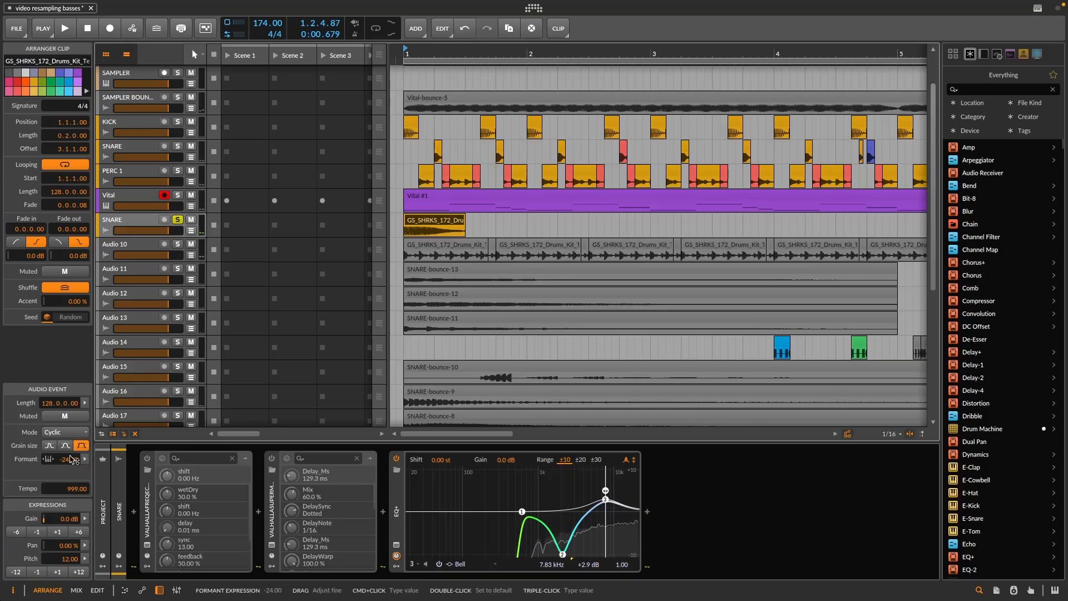
key(space)
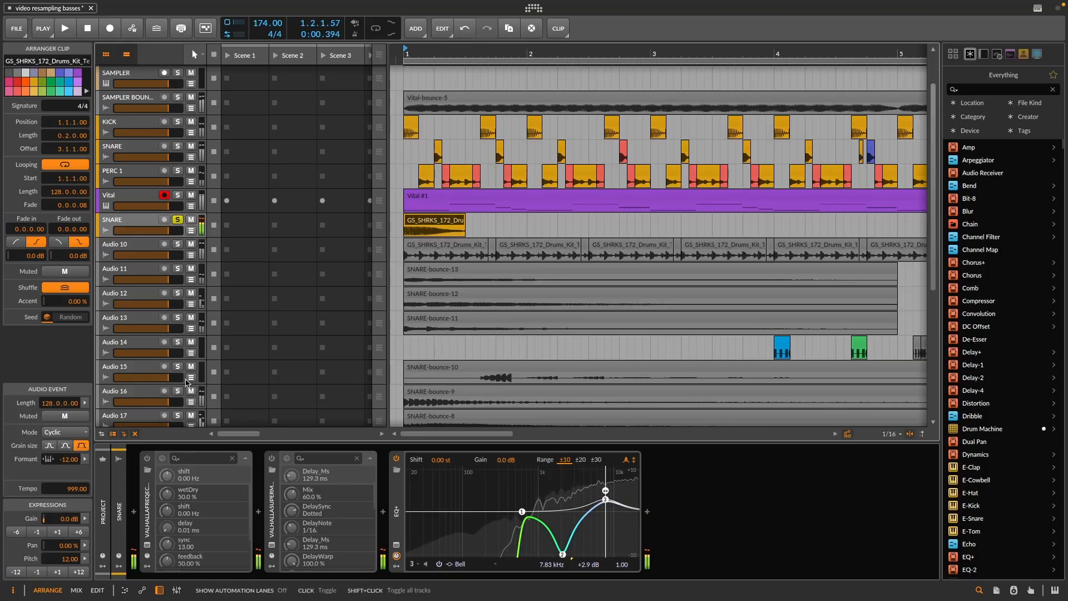
key(space)
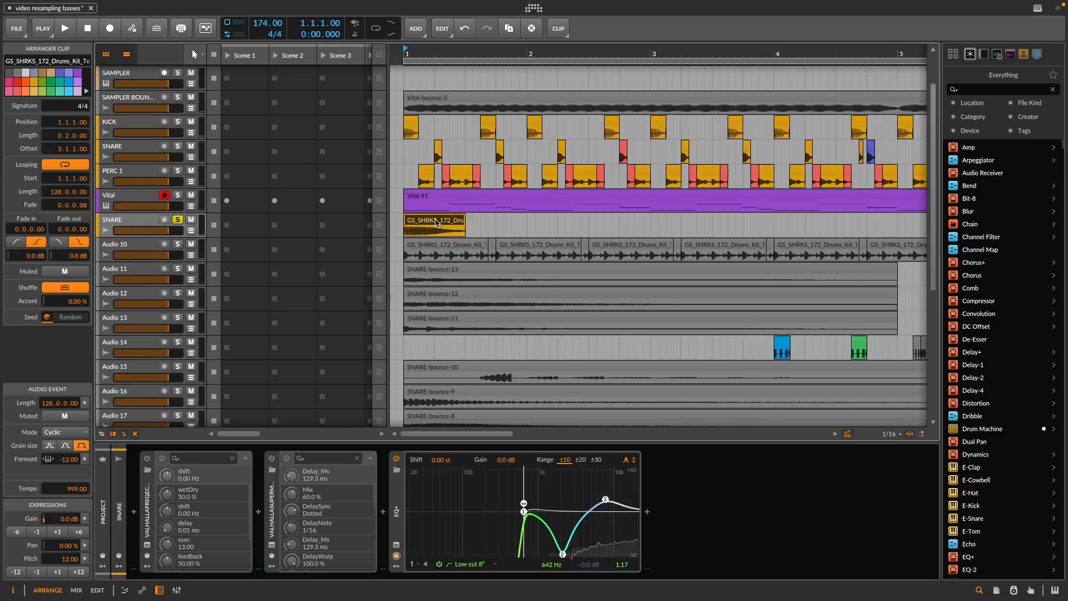
Step: Bounce the SNARE clip post-fader at 24-bit and place the bounced clip at 4.3.1.00 on Audio 10, trimmed to 0.1.0.00
key(ctrl+b)
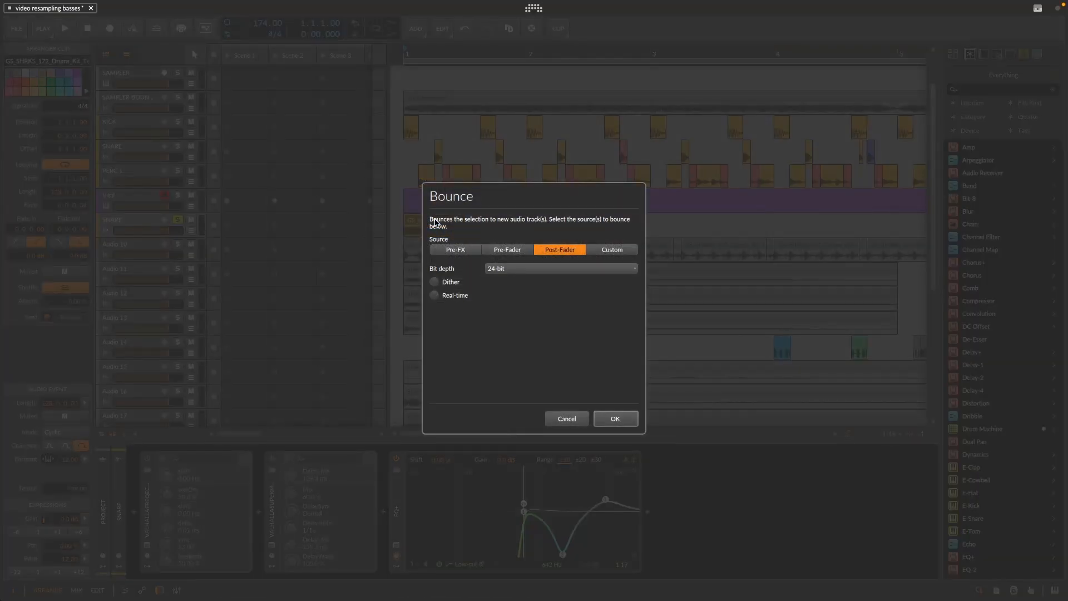
key(Return)
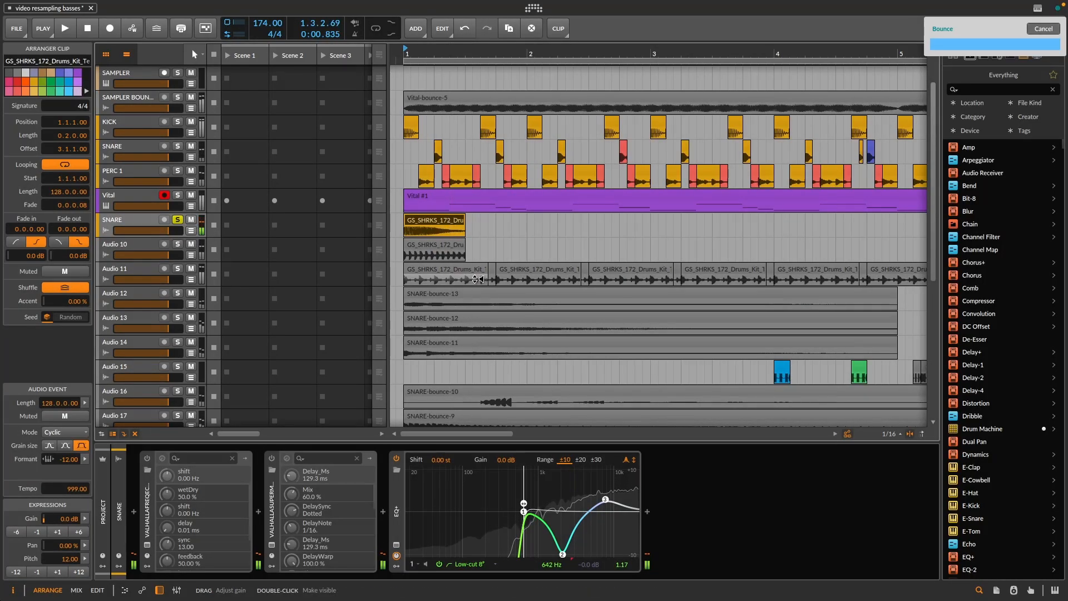
click(461, 248)
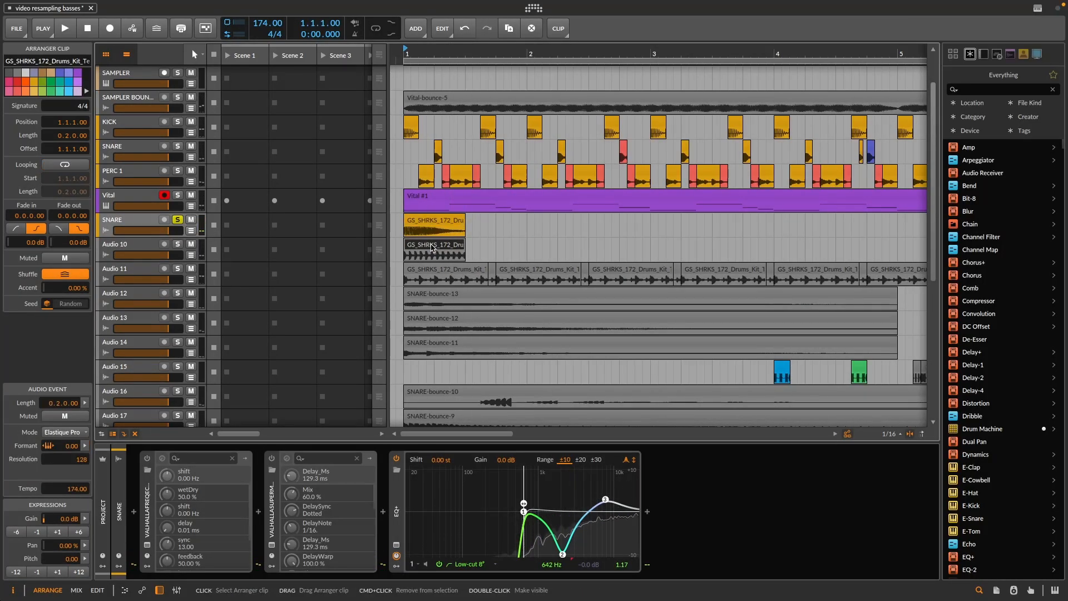
drag(464, 243, 850, 245)
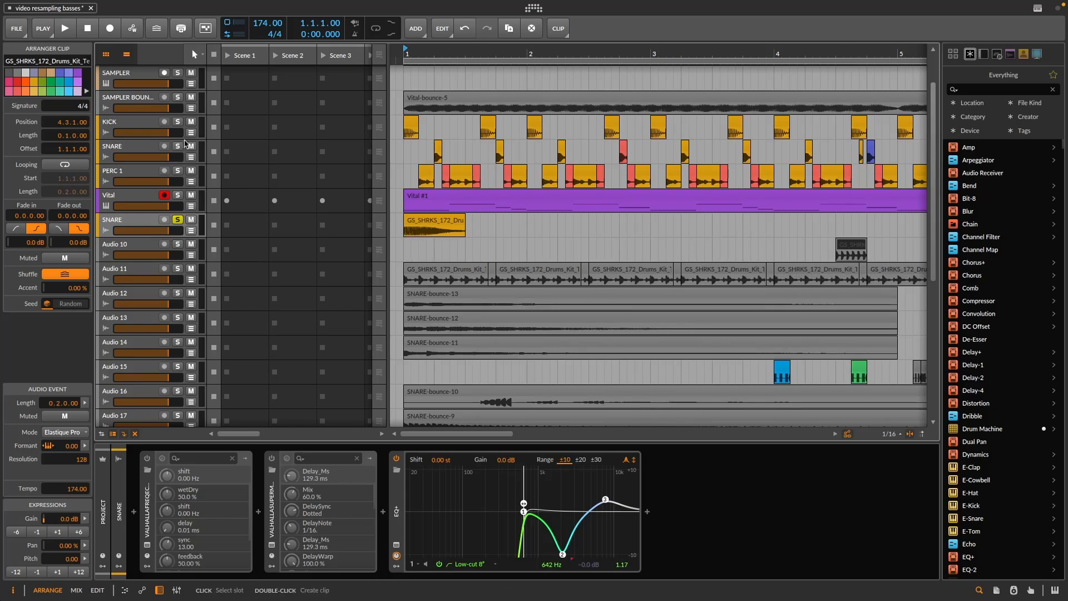
Step: Solo KICK, drum SNARE, PERC 1, Audio 10 and Audio 11 without the resampled SNARE track, and audition them together
click(177, 171)
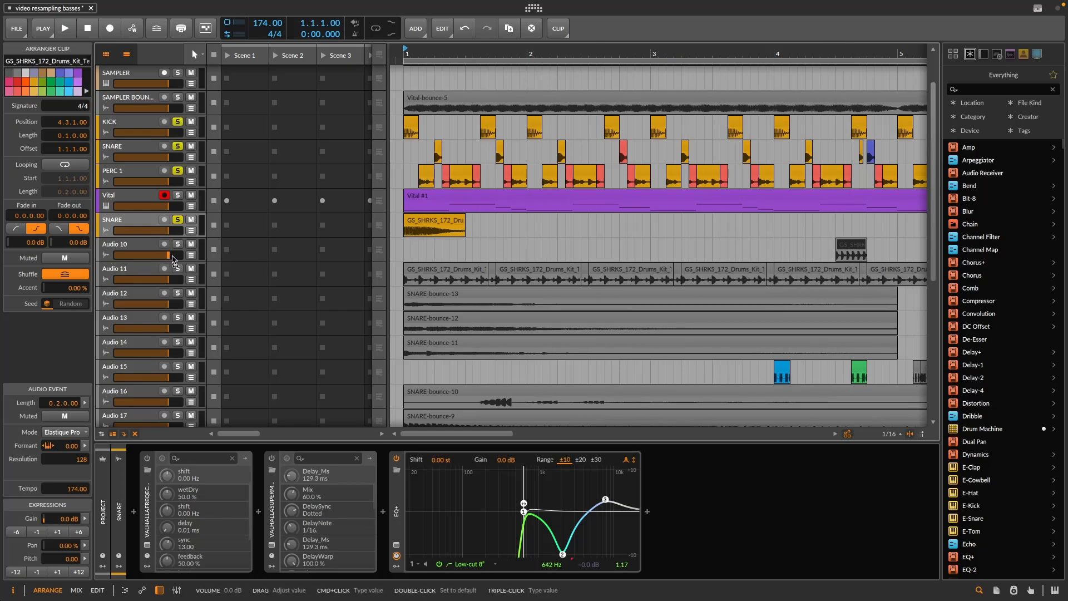
click(178, 245)
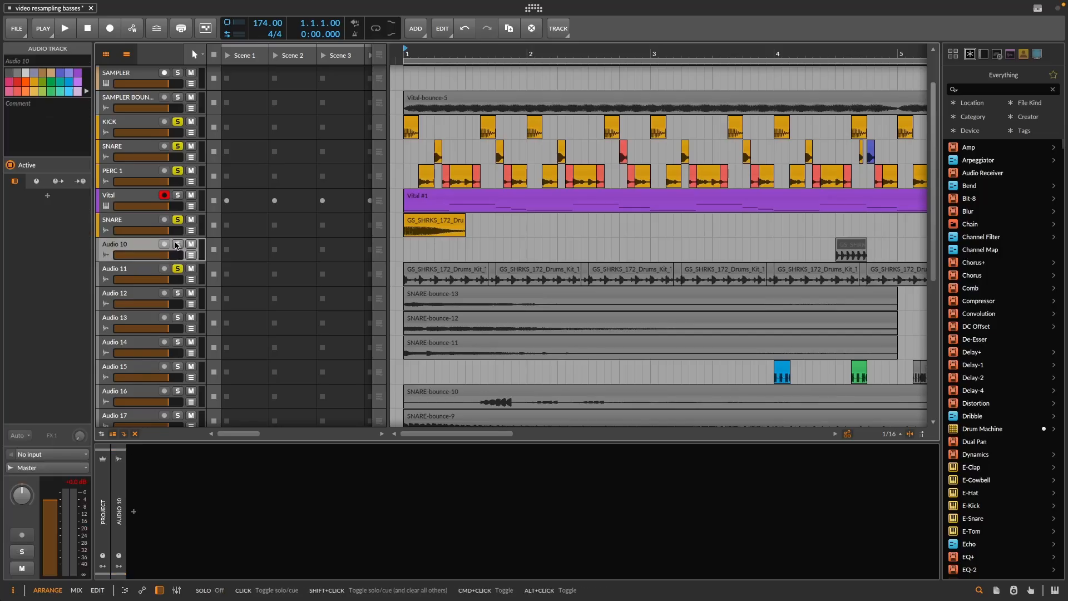
key(space)
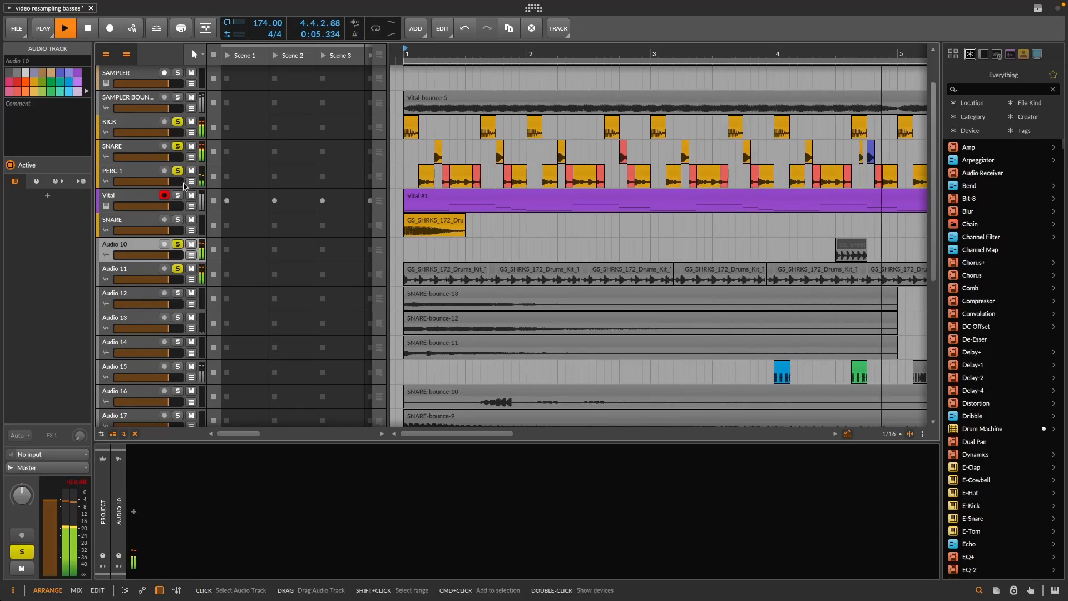
key(space)
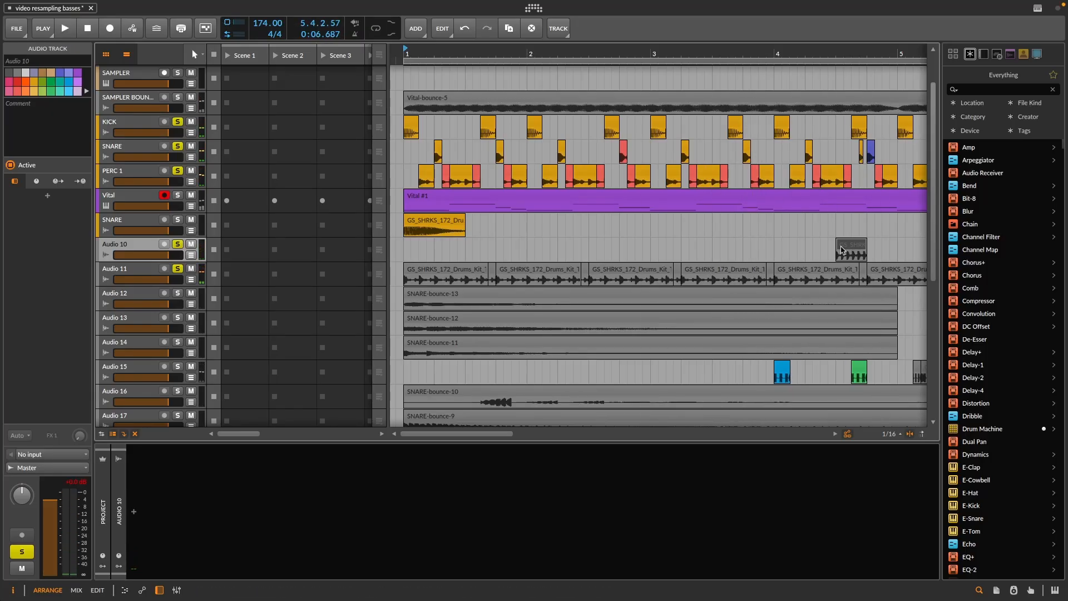
Step: Trim the Audio 10 clip's start to leave a length of 0.0.2.00, move it to 4.3.1.00 and audition the pattern
drag(837, 244, 852, 244)
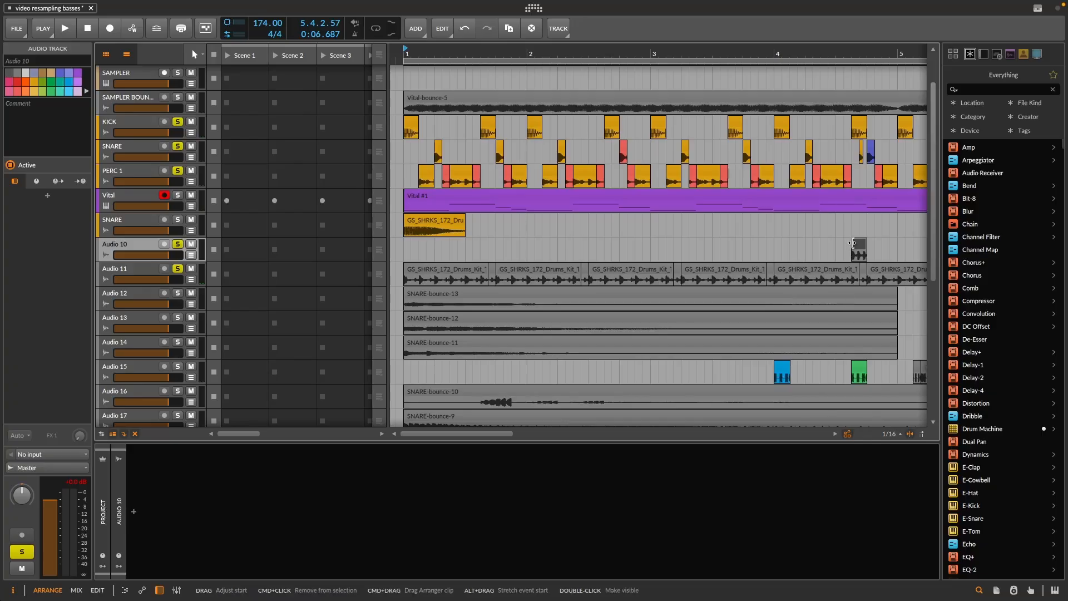
click(836, 248)
click(665, 85)
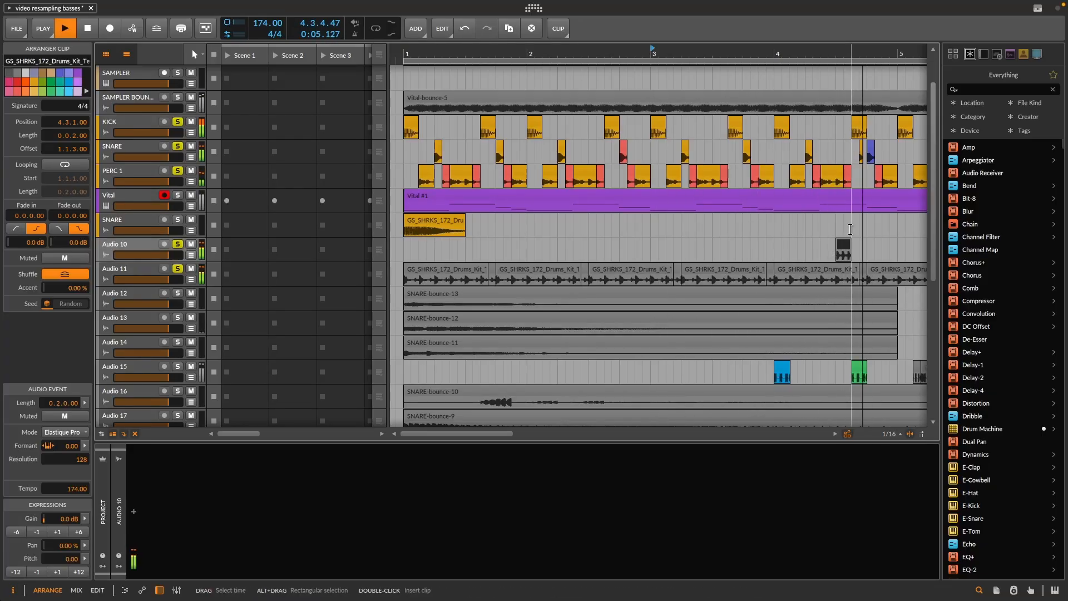
click(406, 55)
key(space)
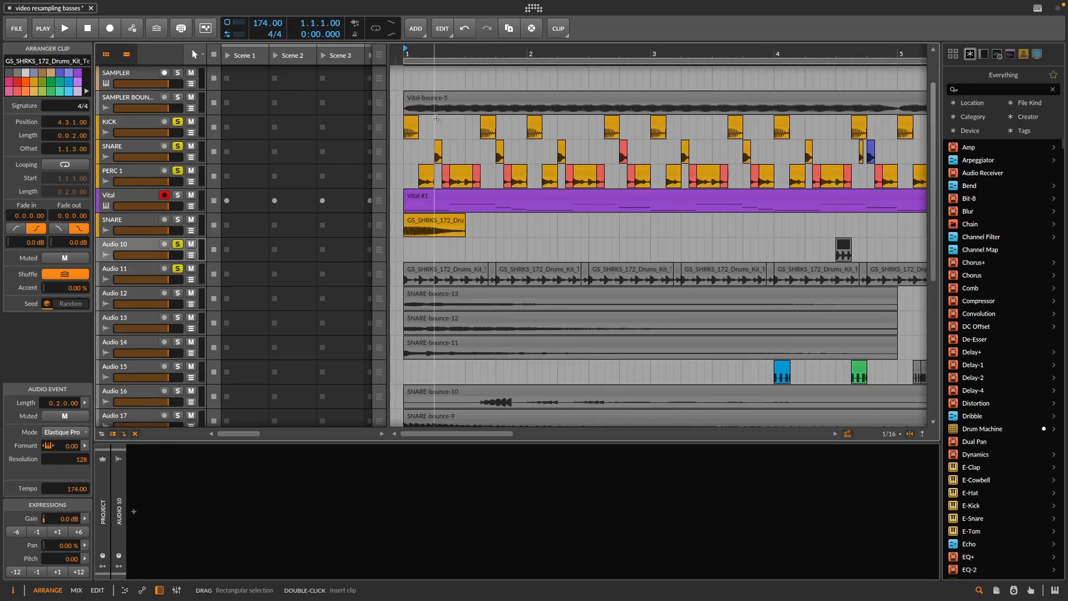
key(space)
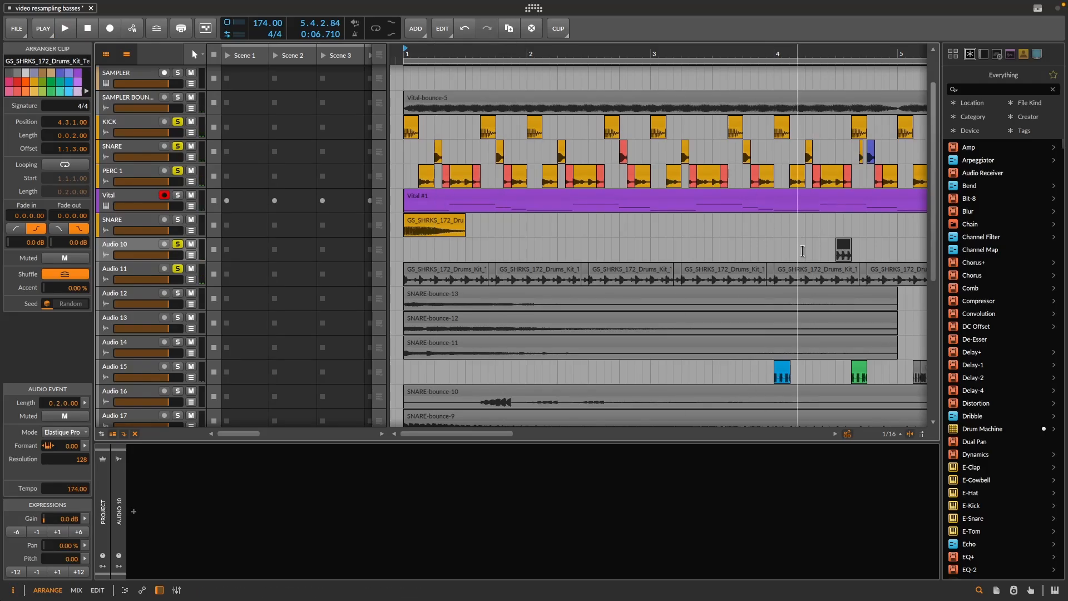
Step: Remove the drum, Audio 10 and Audio 11 solos, solo the resampled SNARE track and audition its clip
click(450, 271)
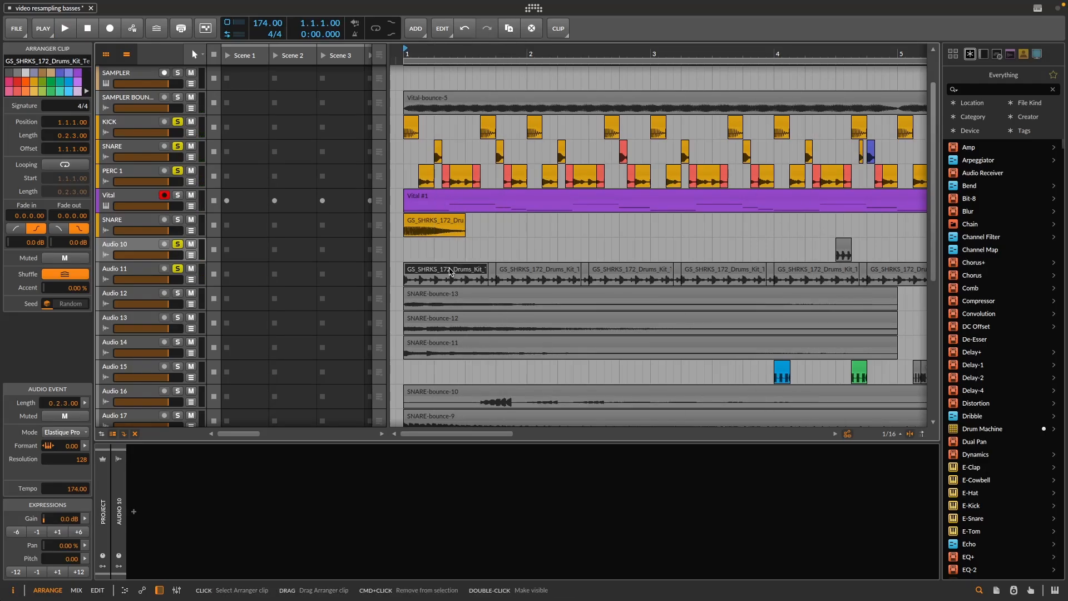
click(428, 223)
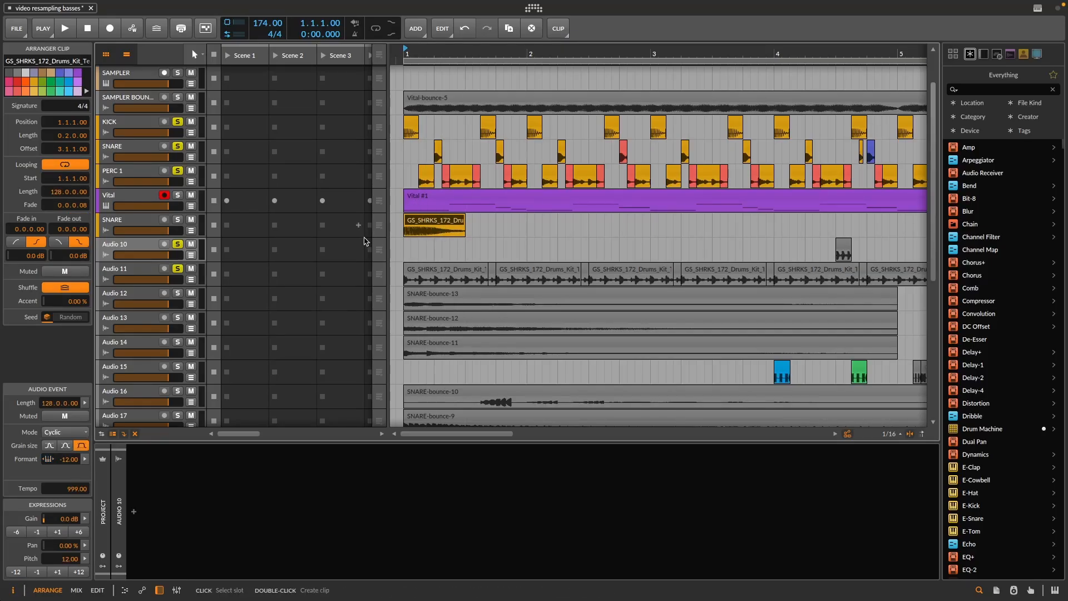
click(179, 269)
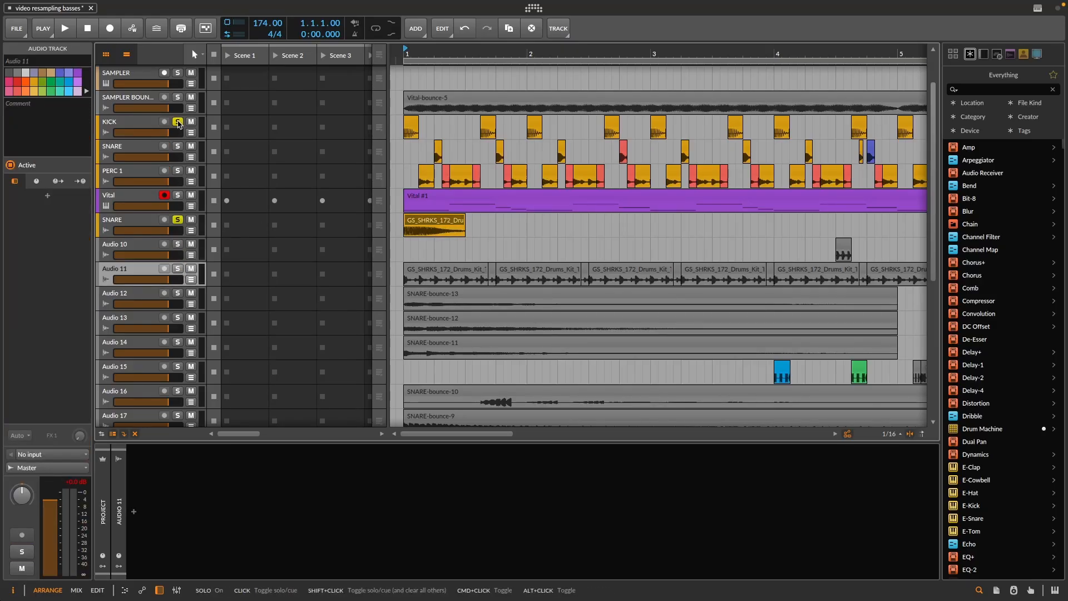
click(428, 222)
key(space)
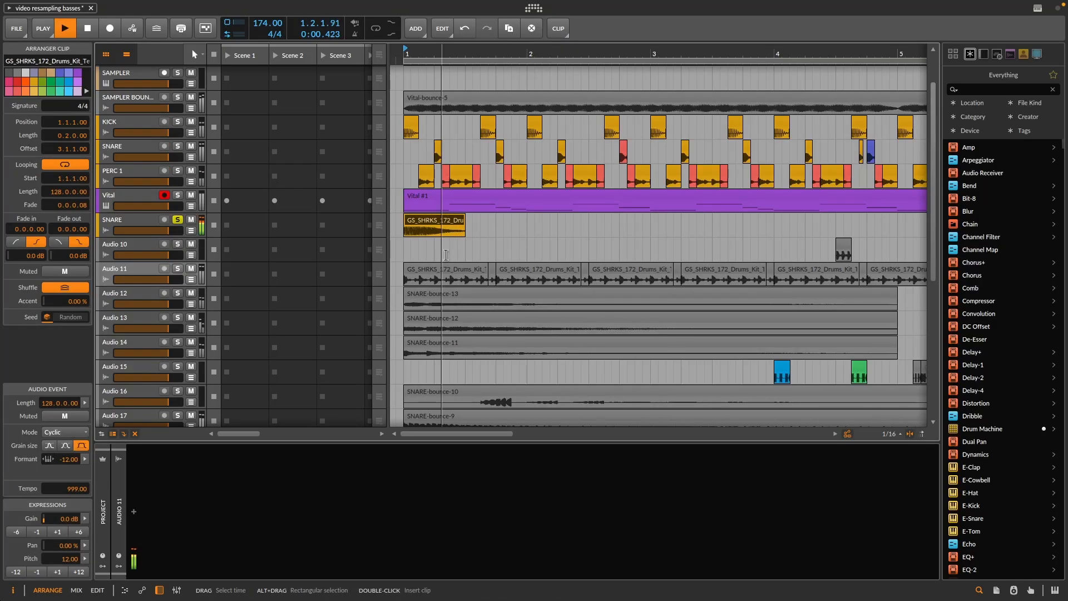
key(space)
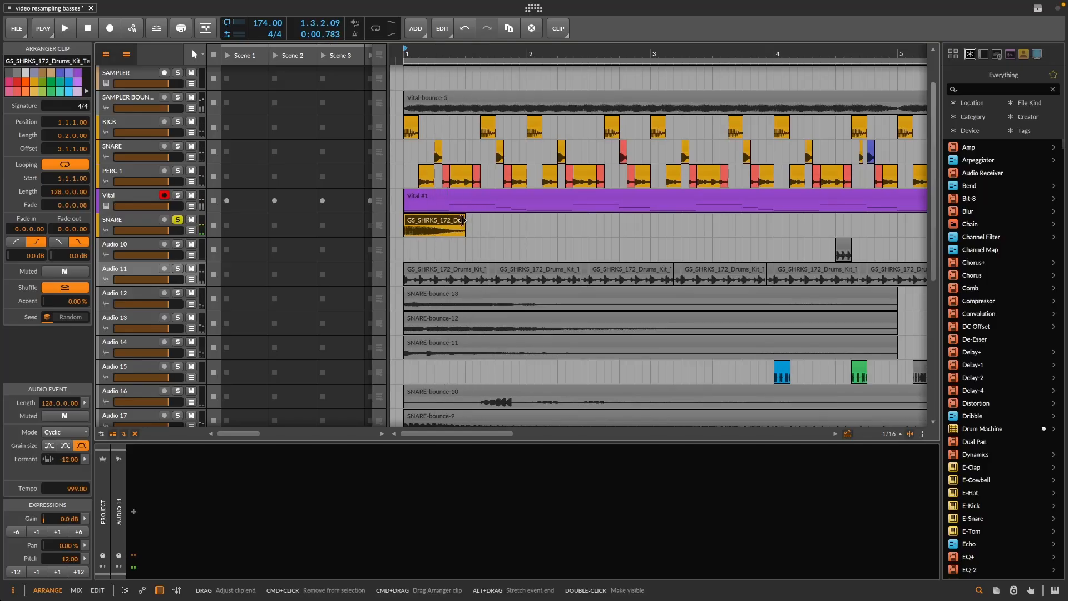
Step: Stretch the resampled SNARE clip to a length of 2.0.0.00 and audition it
drag(462, 220, 647, 224)
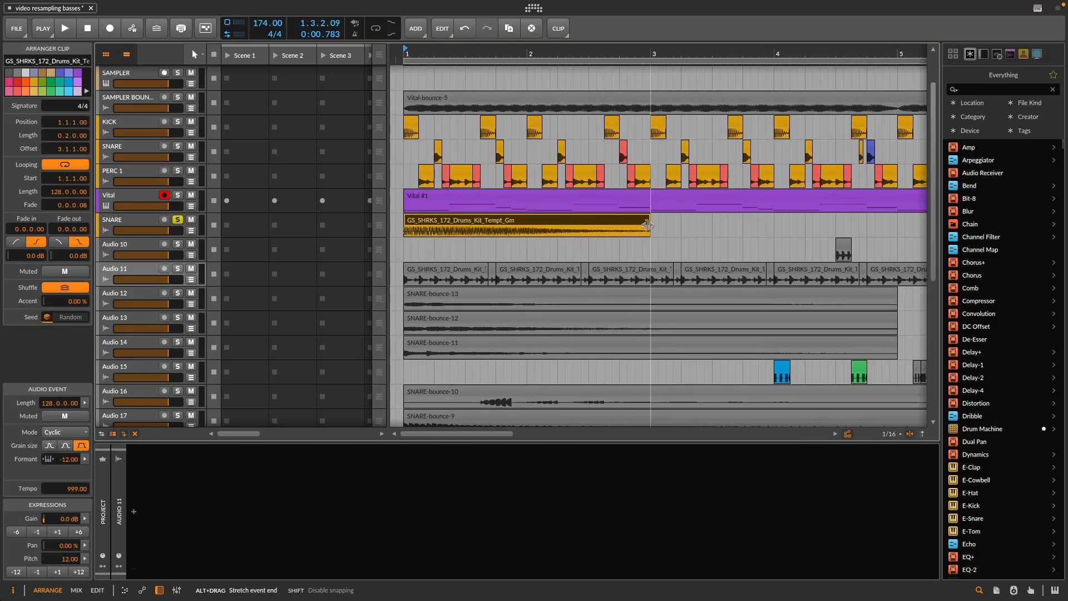
key(space)
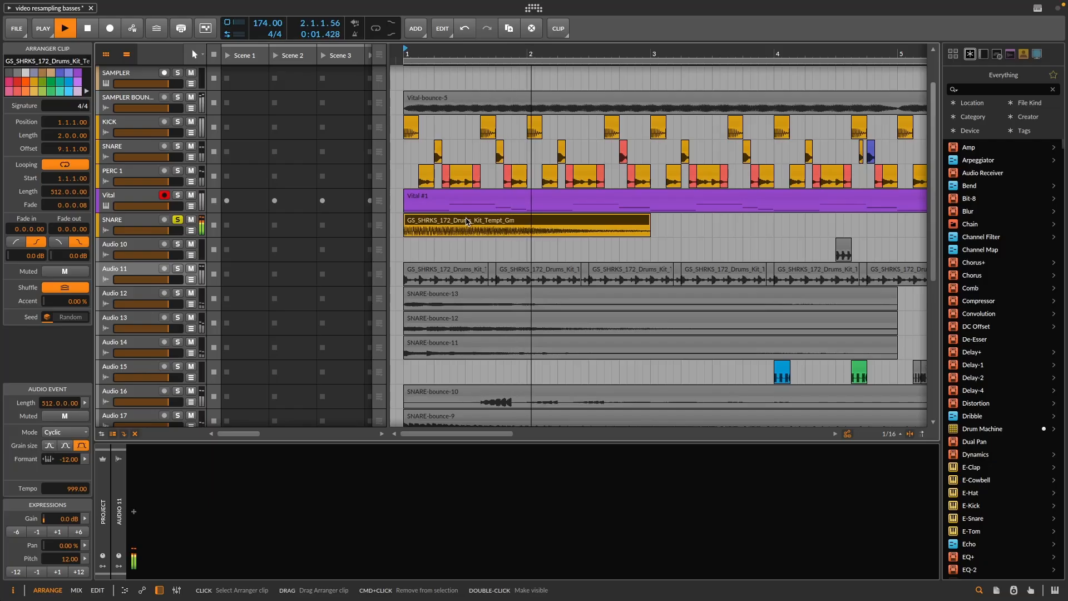
key(space)
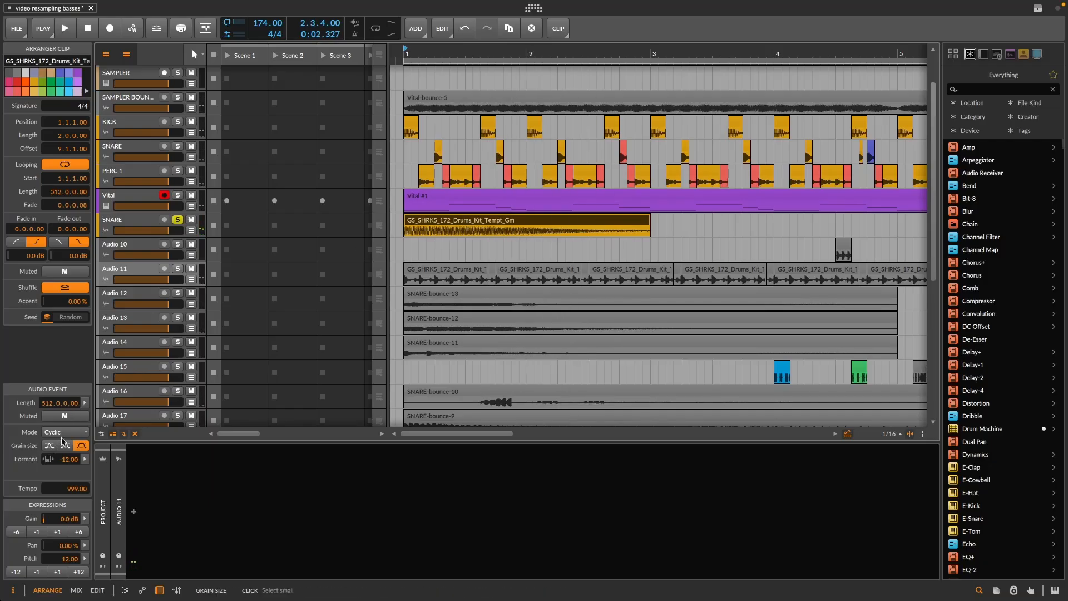
Step: Set the resampled SNARE clip's stretch mode to Elastique Pro with a formant of -24.00, auditioning each change
click(81, 432)
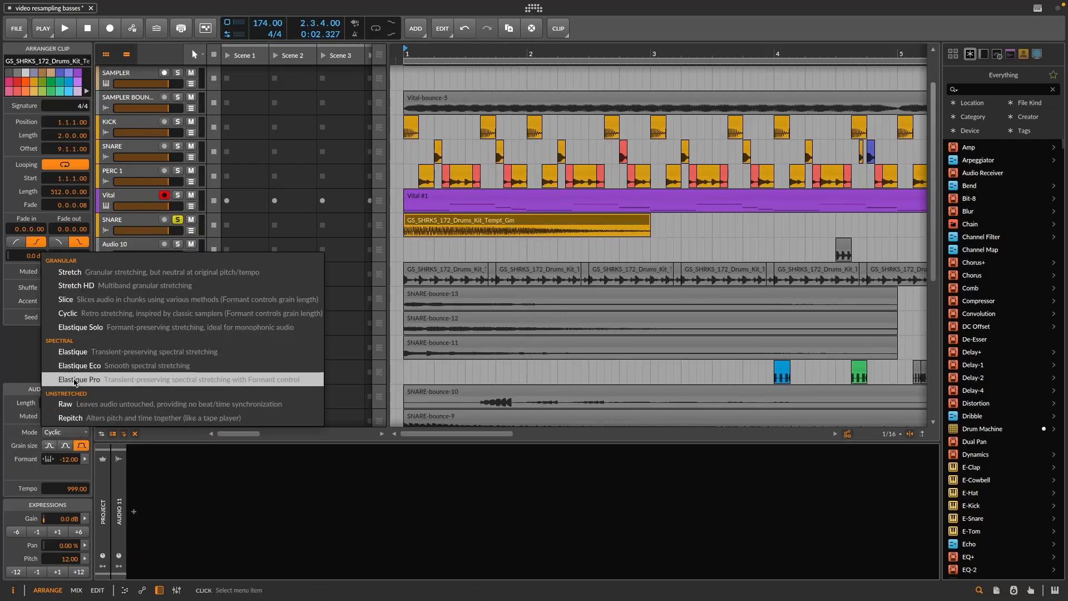
click(104, 381)
key(space)
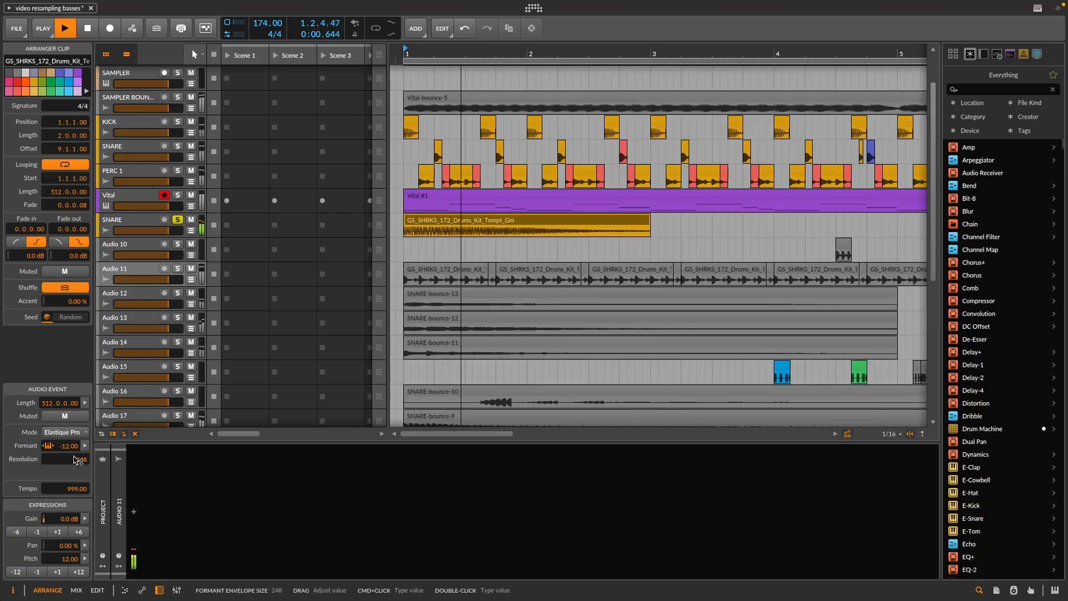
key(space)
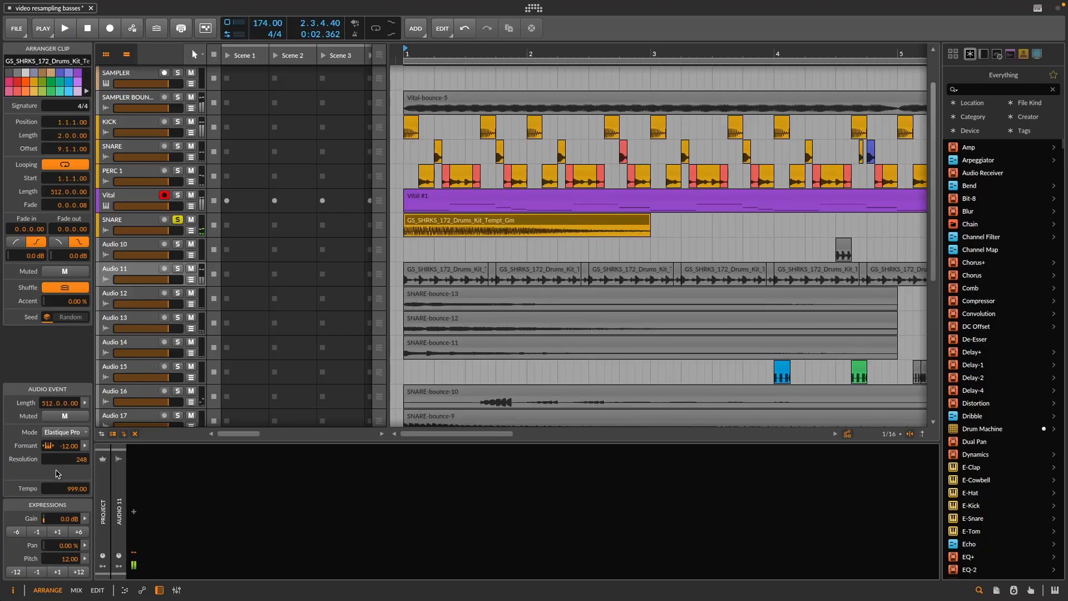
drag(67, 446, 68, 472)
key(space)
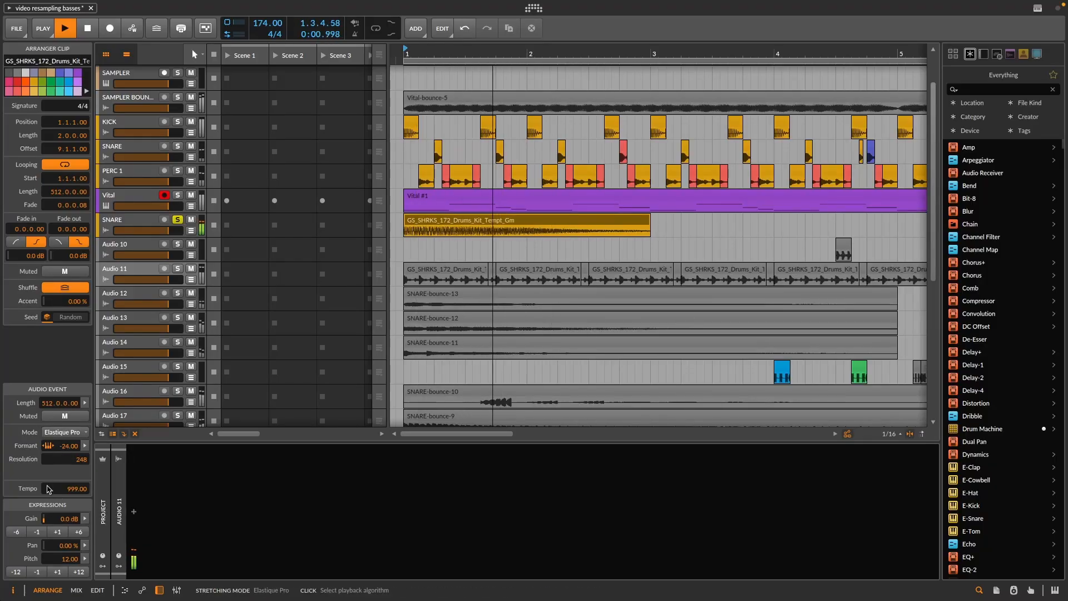
key(space)
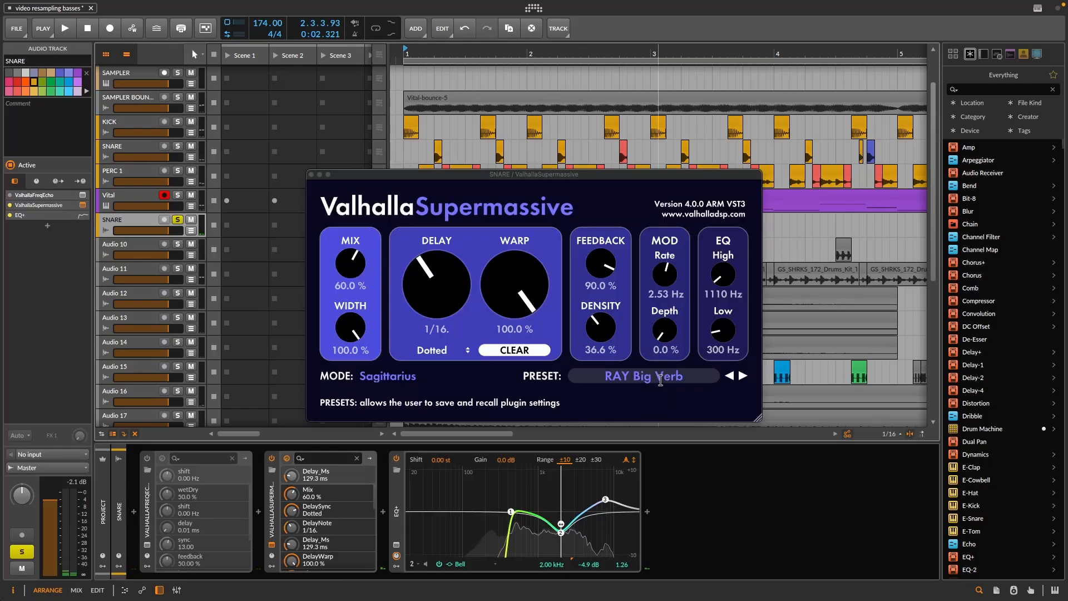
Step: Load the We Are Stardust preset from the Z-Massive reverbs in ValhallaSupermassive, audition it and close the plug-in window
click(665, 377)
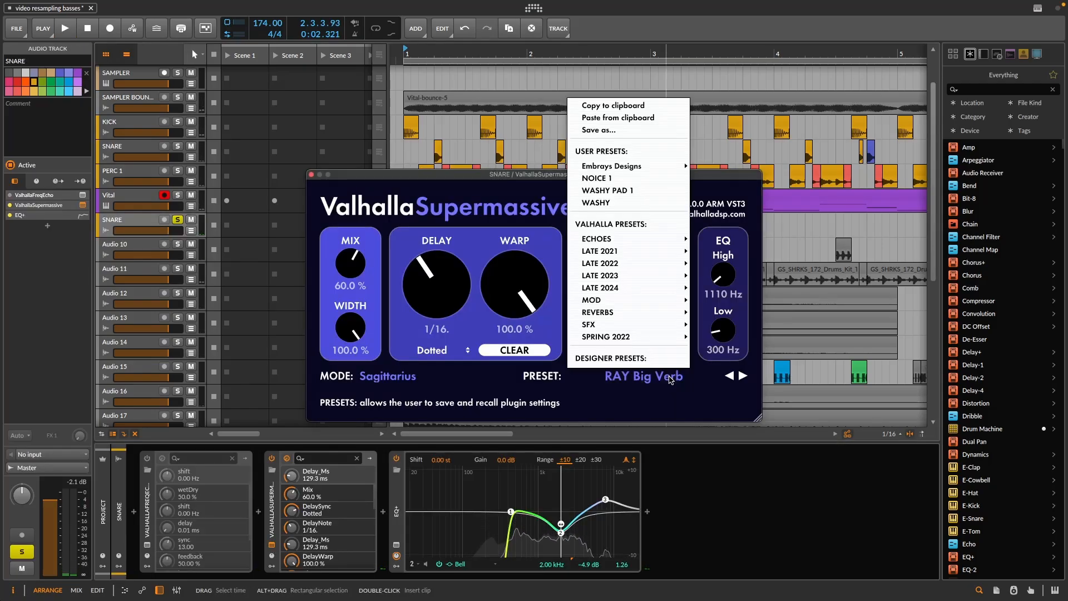
mouse_move(637, 310)
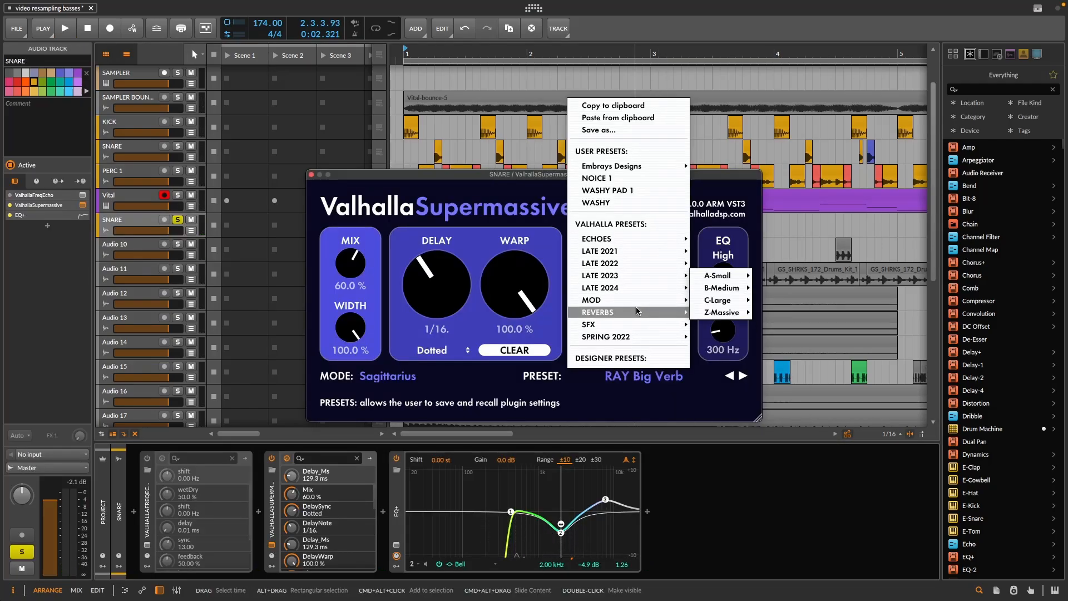
mouse_move(723, 312)
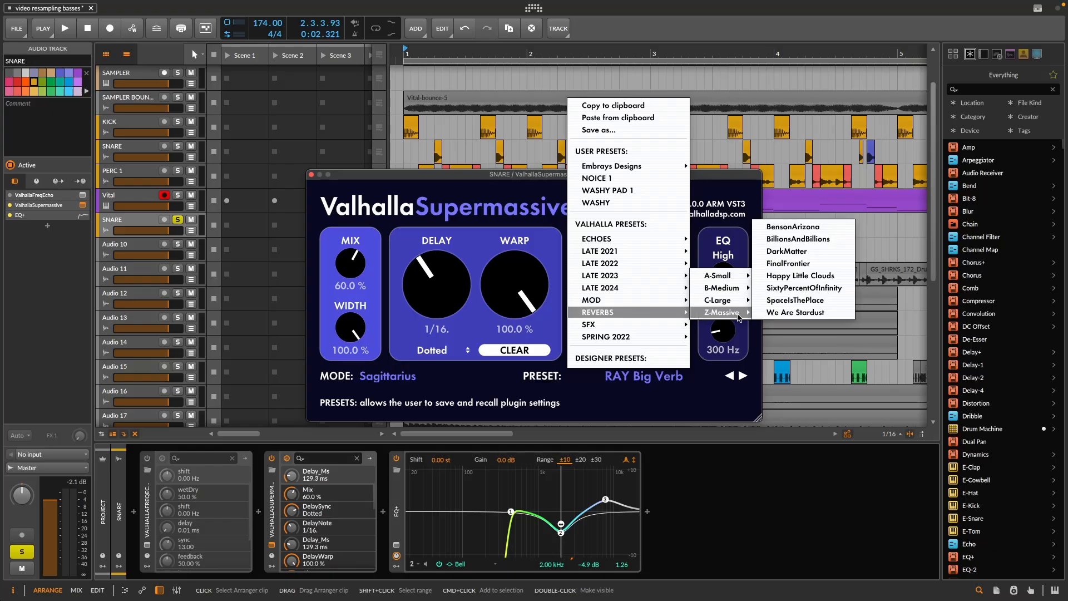
click(801, 312)
key(space)
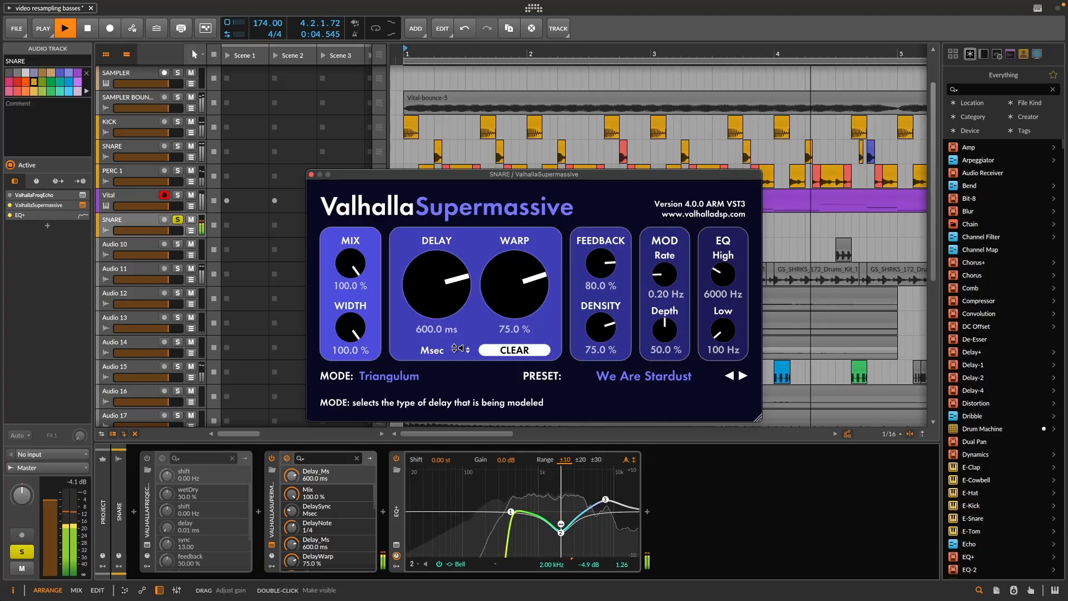
click(311, 176)
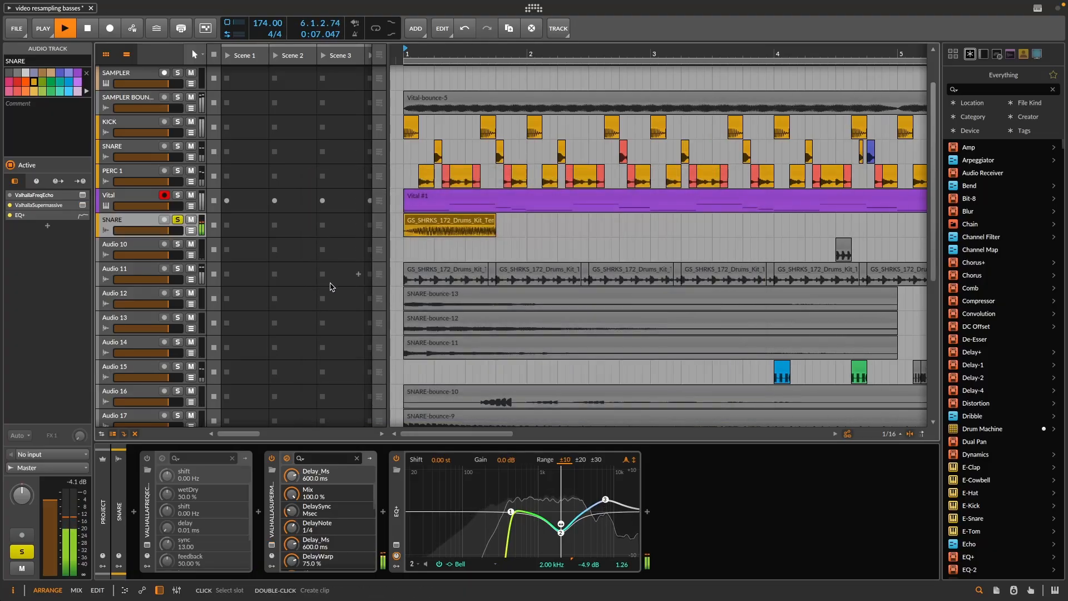
Step: Insert FabFilter Pro-Q 4 after EQ+ on the resampled SNARE track
click(450, 226)
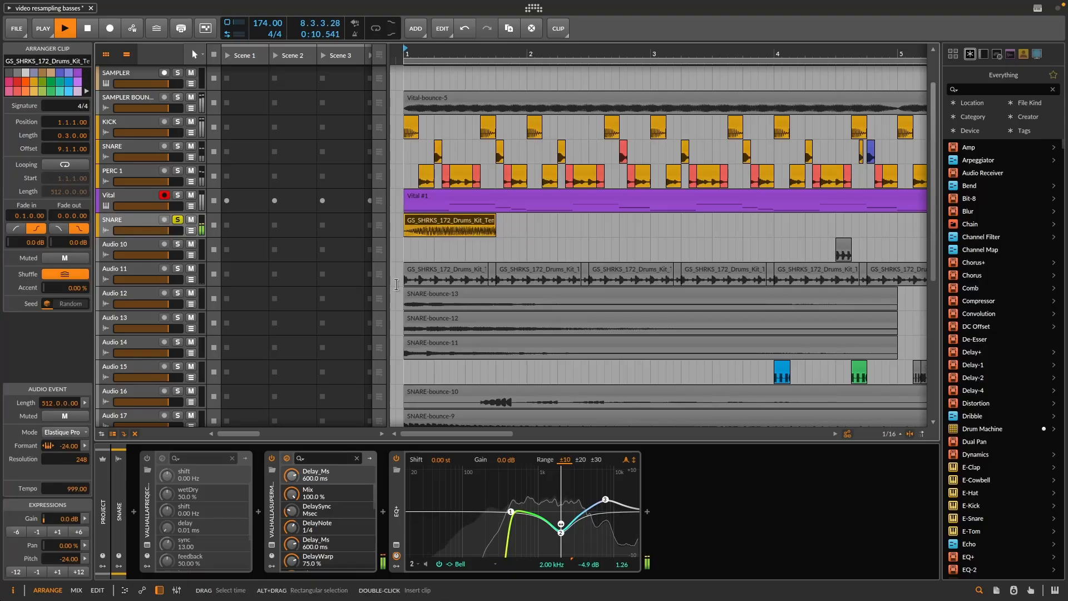
click(140, 223)
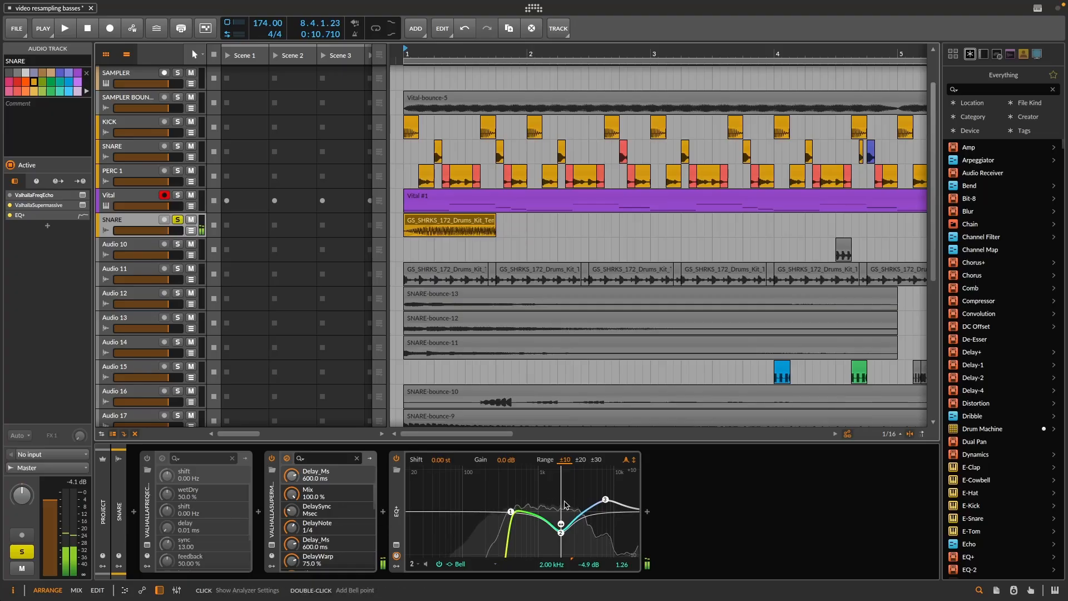
click(647, 512)
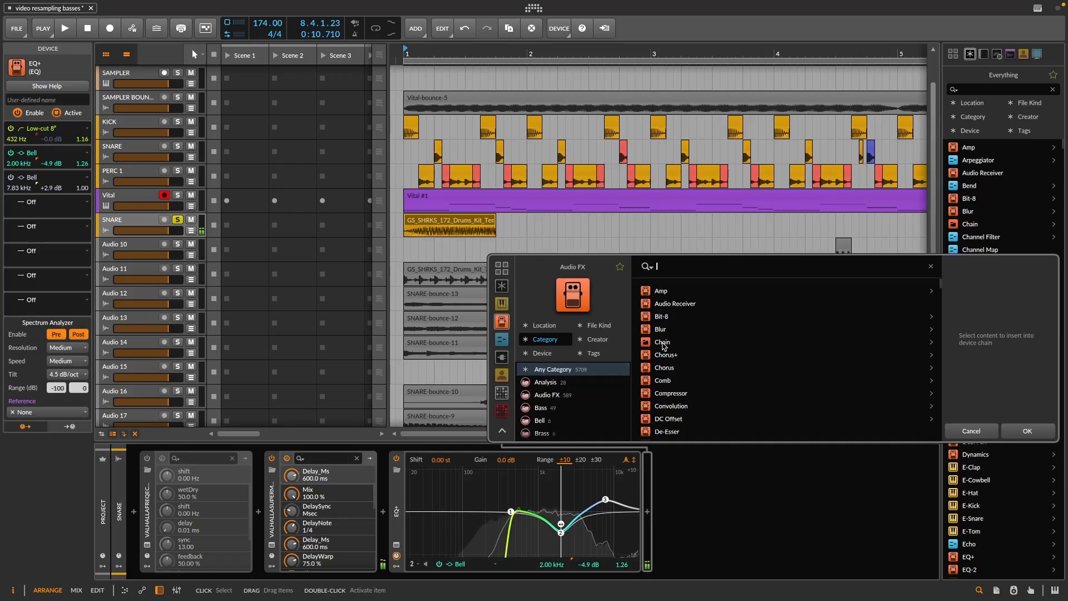
text(pro)
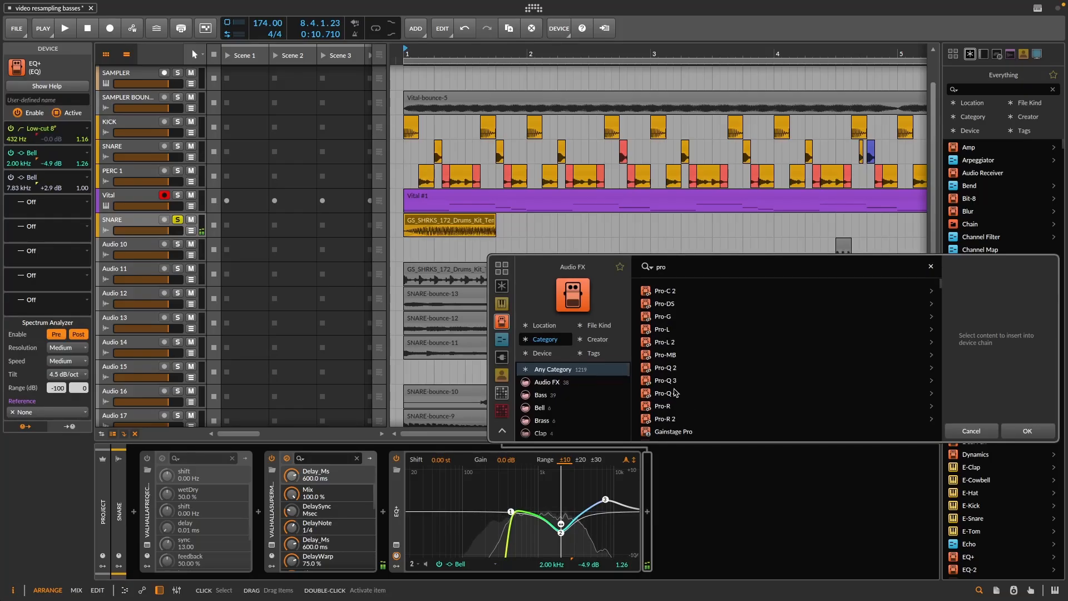
double_click(675, 392)
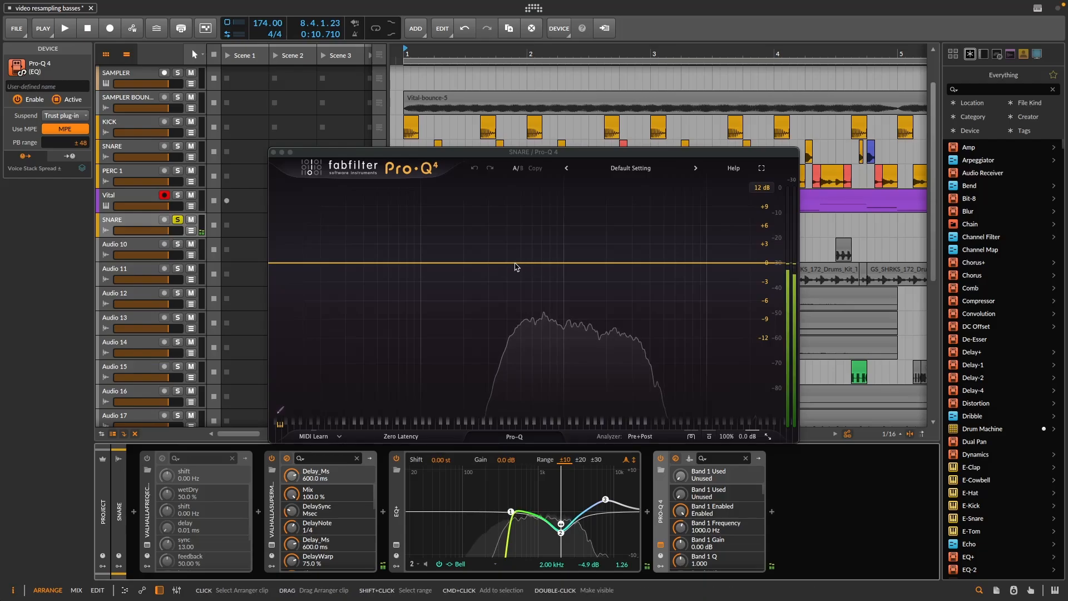
Step: Add three bell bands in Pro-Q 4 and tune them to about 775 Hz, 936 Hz and 1174.7 Hz
click(514, 262)
click(559, 263)
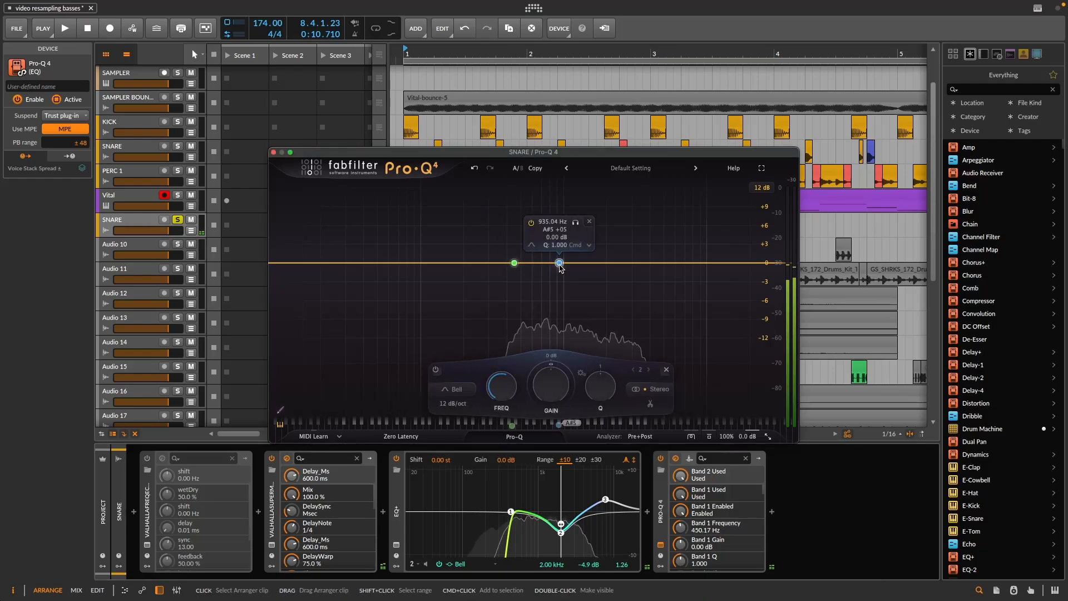
click(597, 263)
click(515, 262)
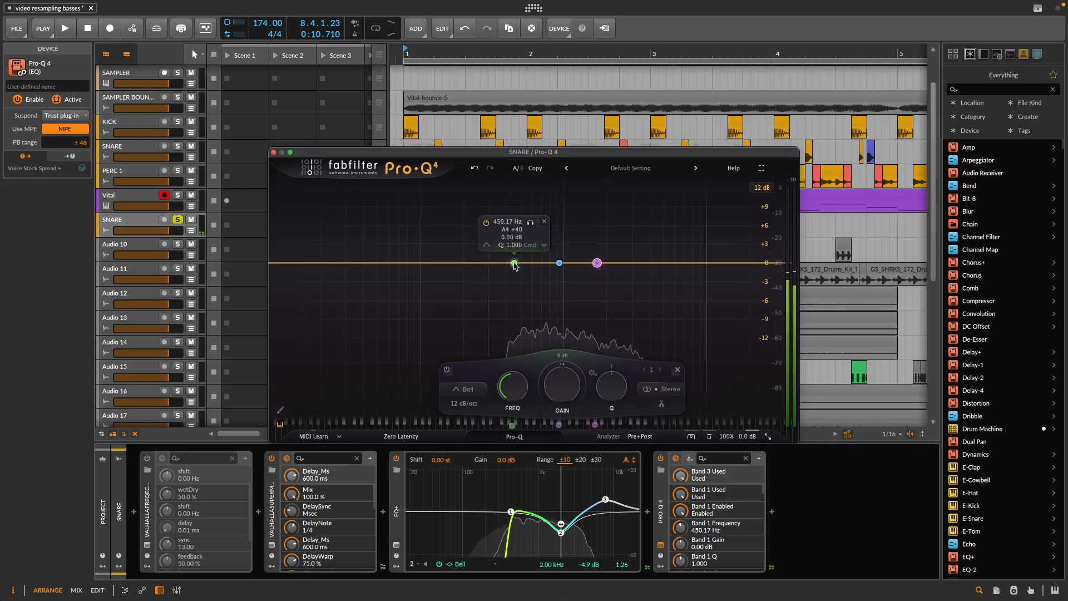
drag(514, 262, 564, 262)
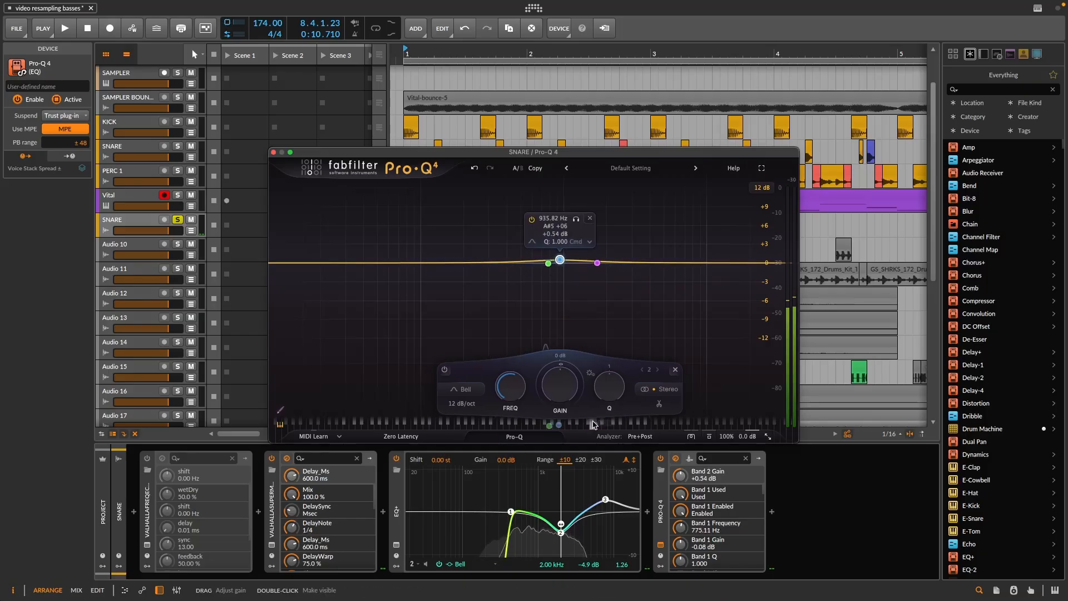
drag(594, 424, 576, 426)
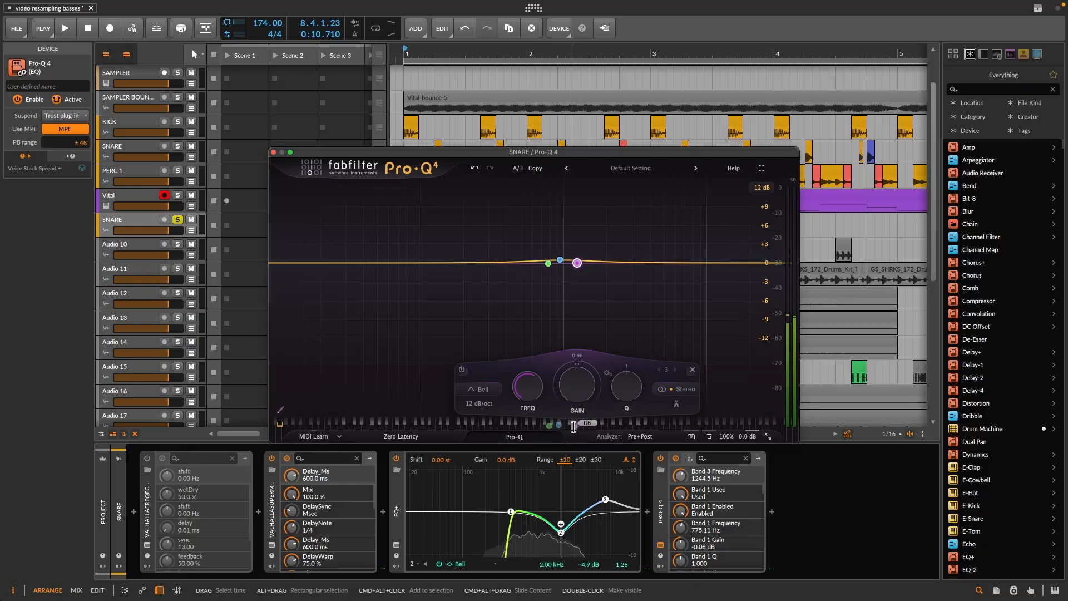
drag(574, 427, 571, 426)
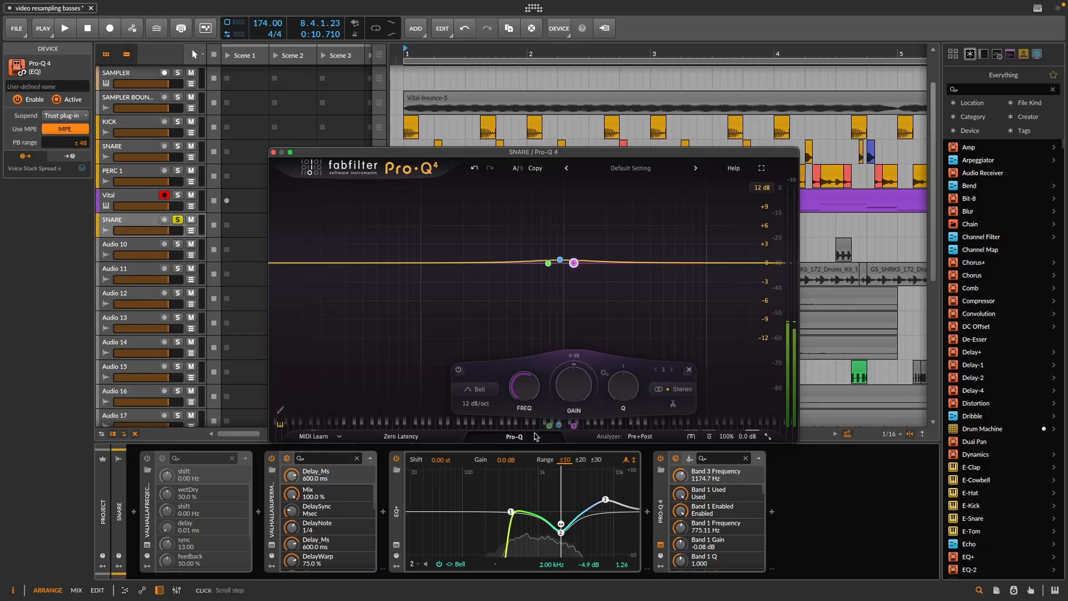
Step: Disable ValhallaSupermassive and turn the three Pro-Q 4 bands into +30 dB peaks with a Q of 40 while auditioning
key(space)
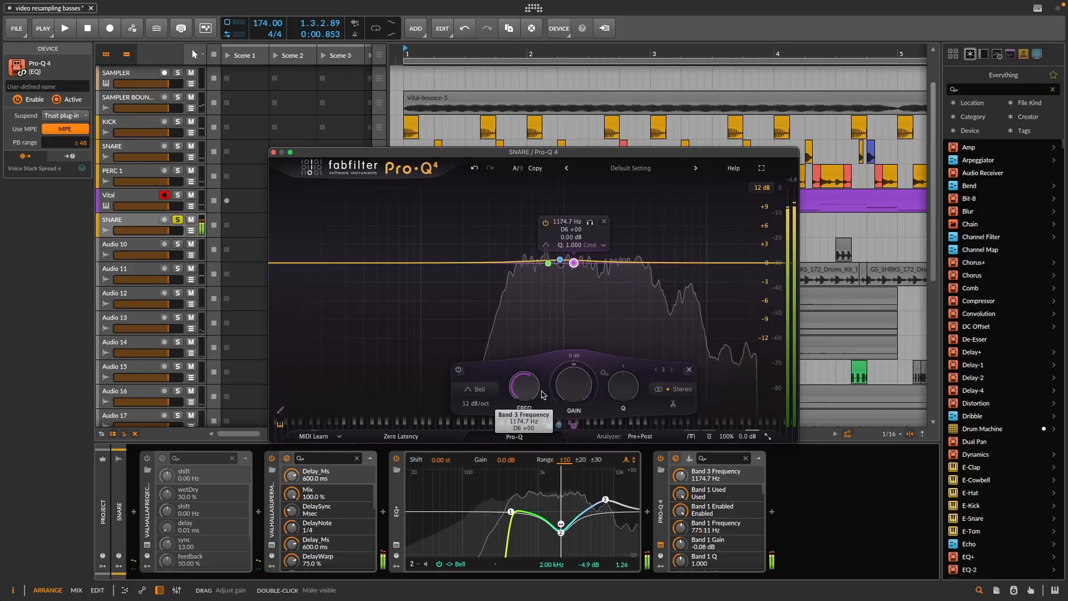
drag(573, 383, 577, 359)
key(space)
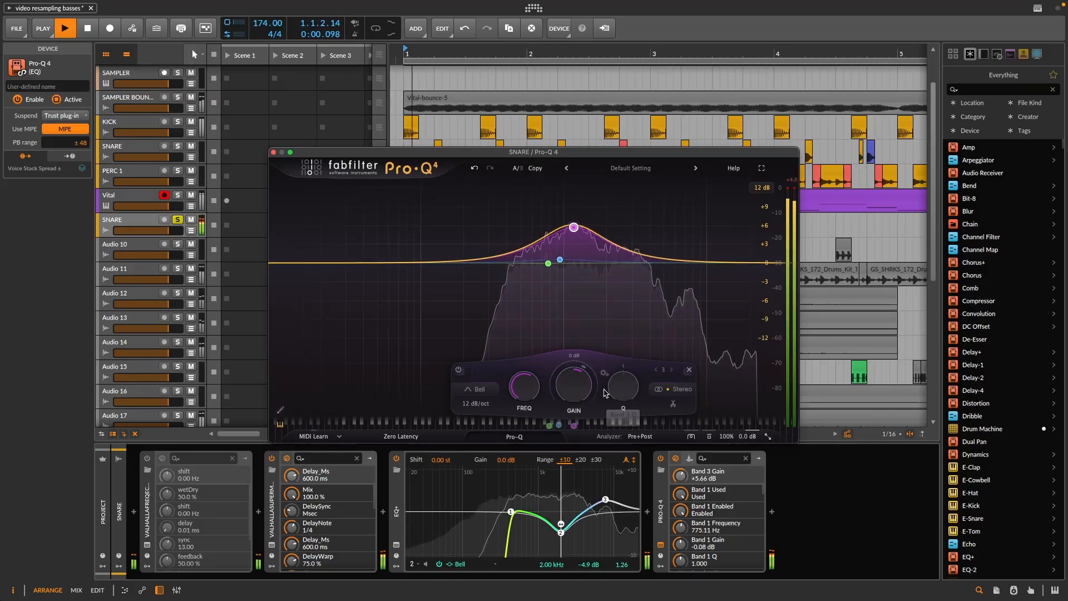
click(286, 458)
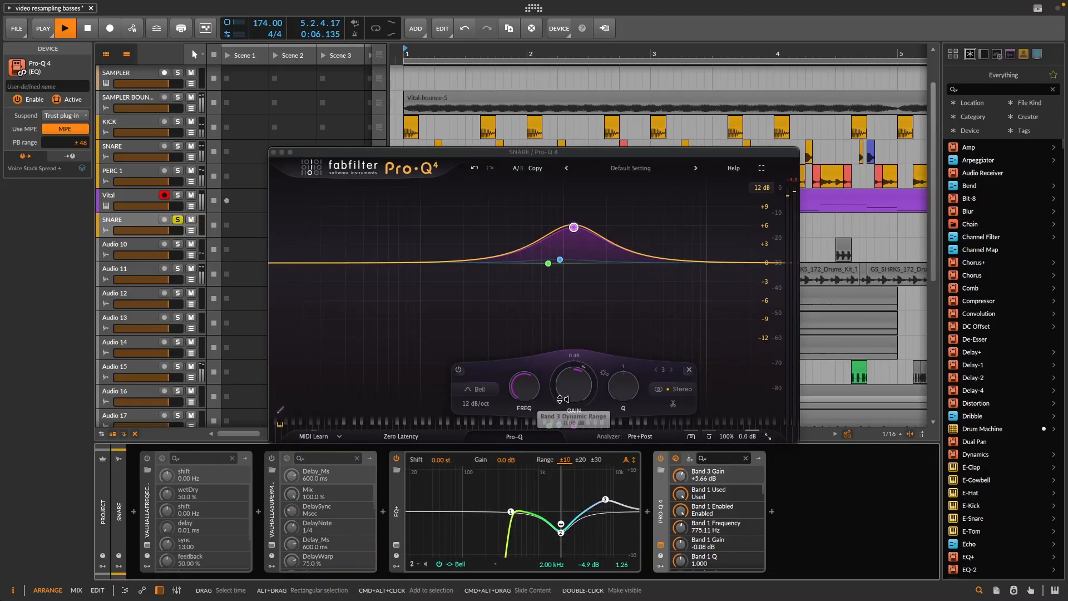
drag(563, 398, 583, 328)
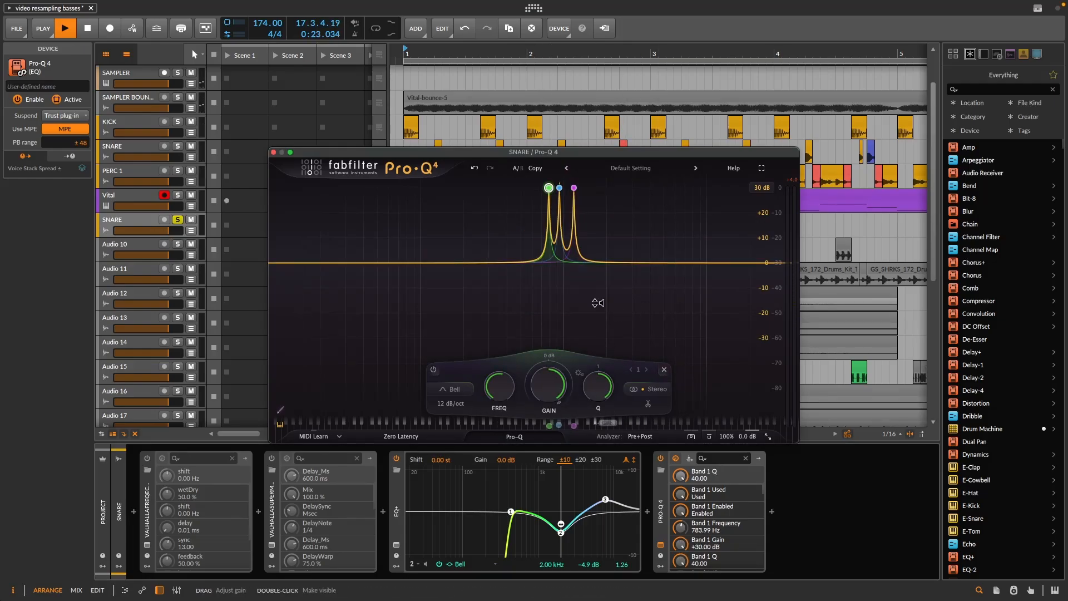
Step: Insert a Tool device after Pro-Q 4 and set its gain to -22.7 dB
click(772, 510)
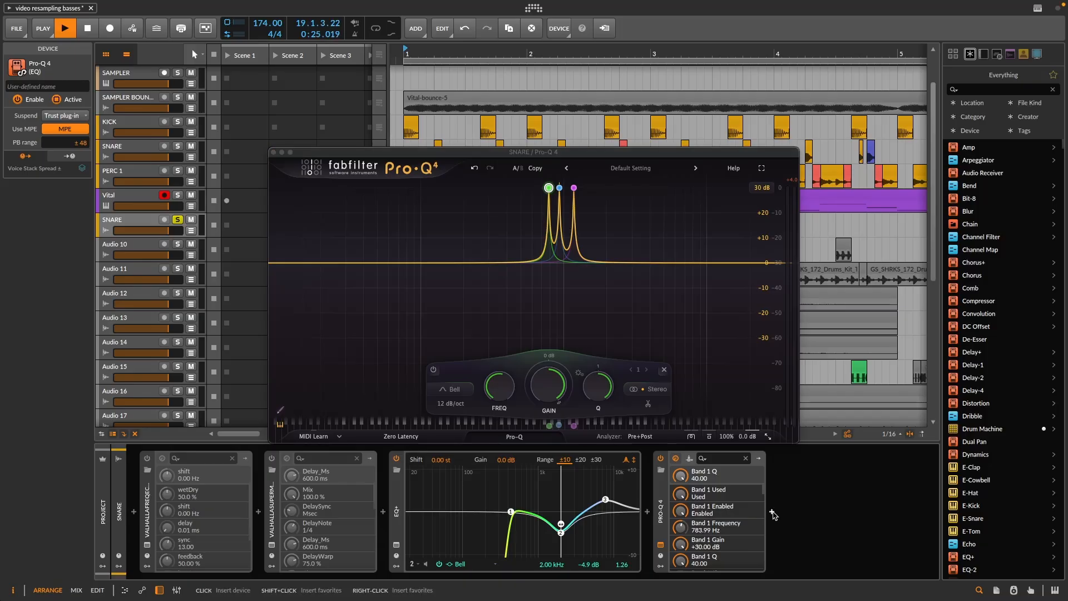
text(tool)
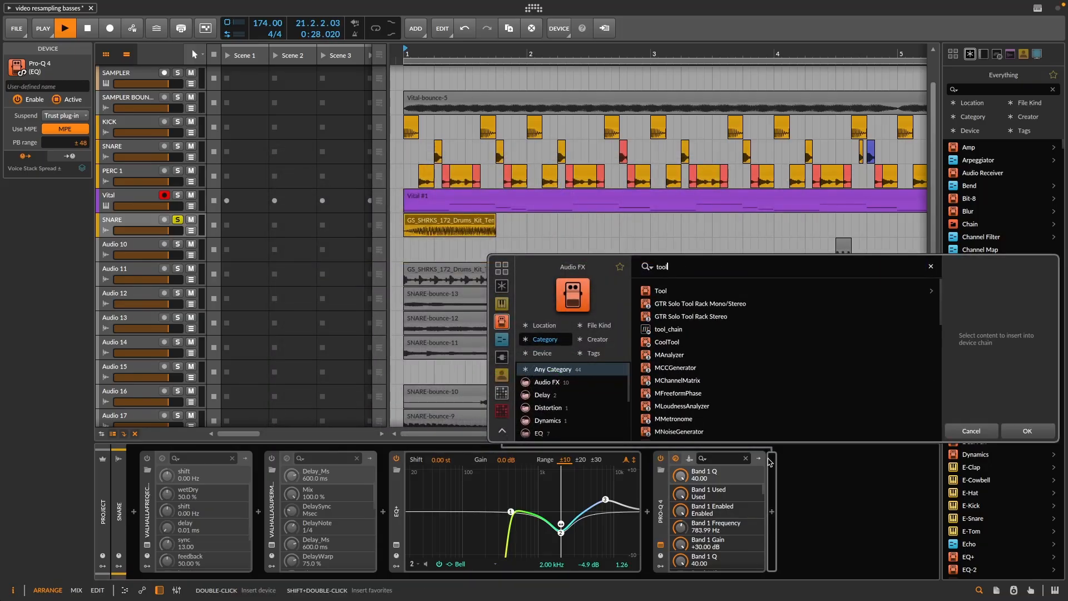
key(Down)
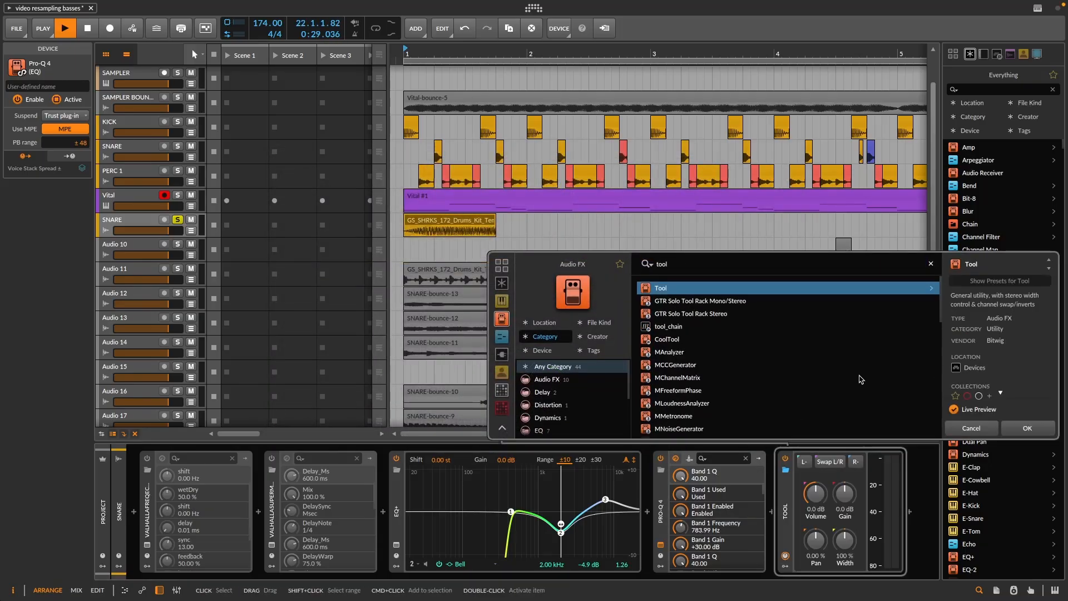
click(1042, 426)
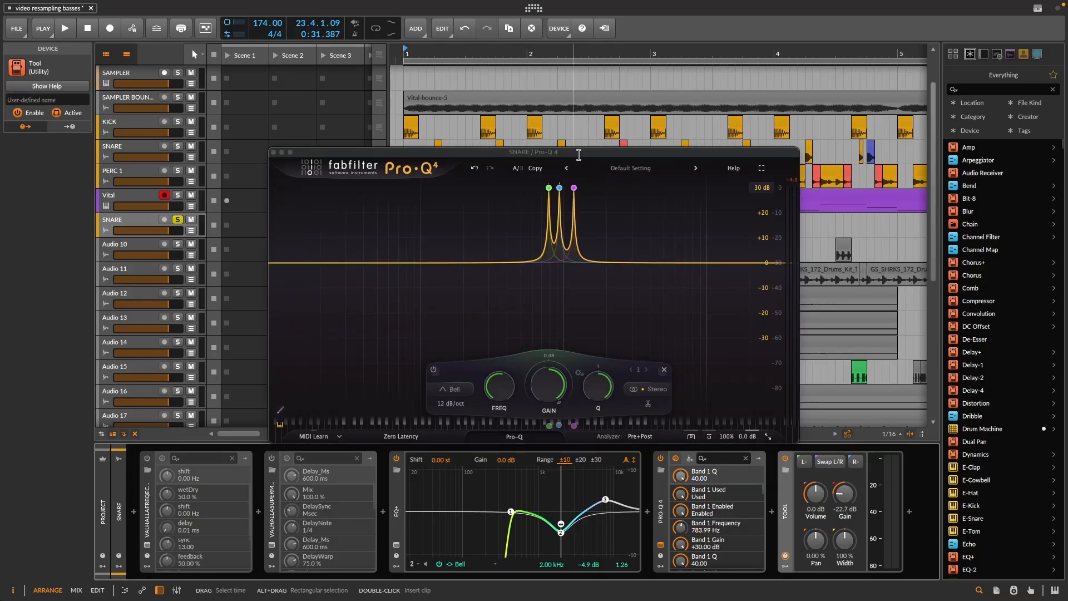
Step: Move the Pro-Q 4 window off the resampled SNARE clip and audition the clip through the resonant EQ peaks
drag(579, 154, 578, 289)
click(455, 224)
key(space)
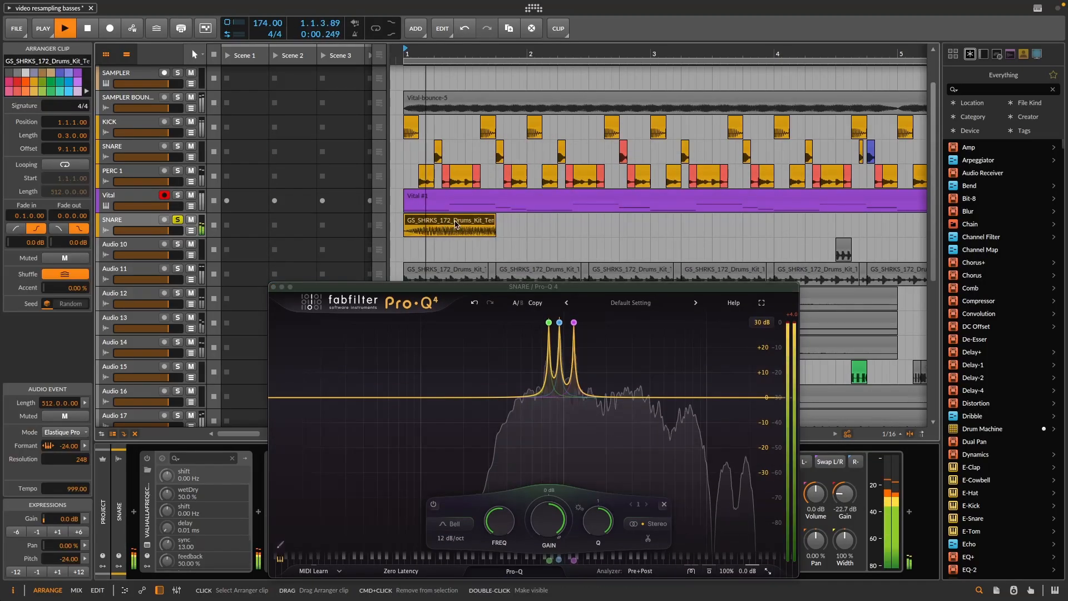
key(space)
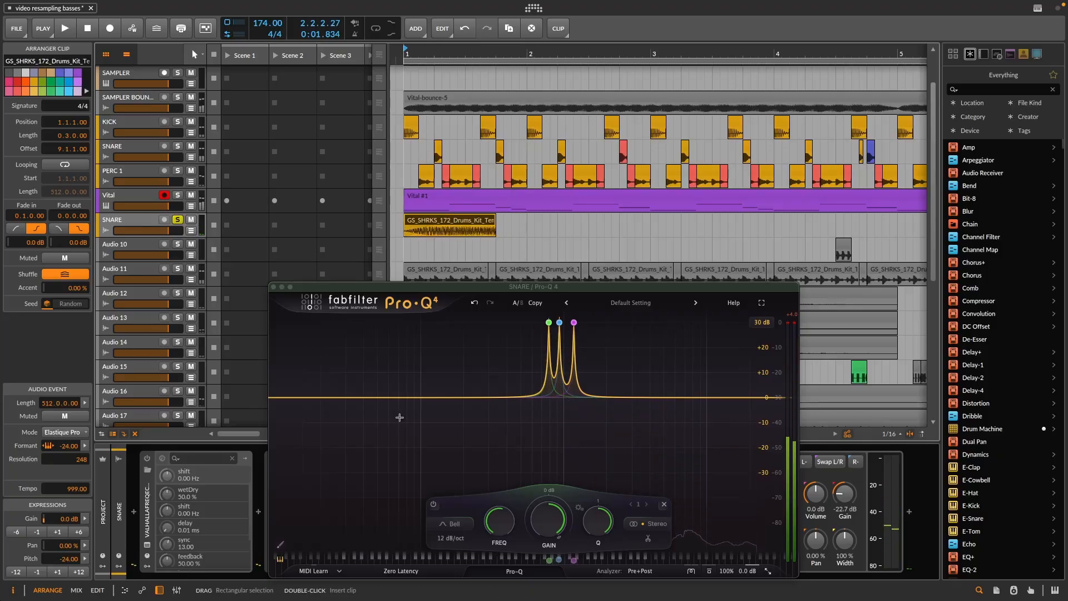
Step: Re-enable ValhallaSupermassive and audition the resampled SNARE track with the reverb feeding the Pro-Q 4 peaks
drag(345, 287, 579, 168)
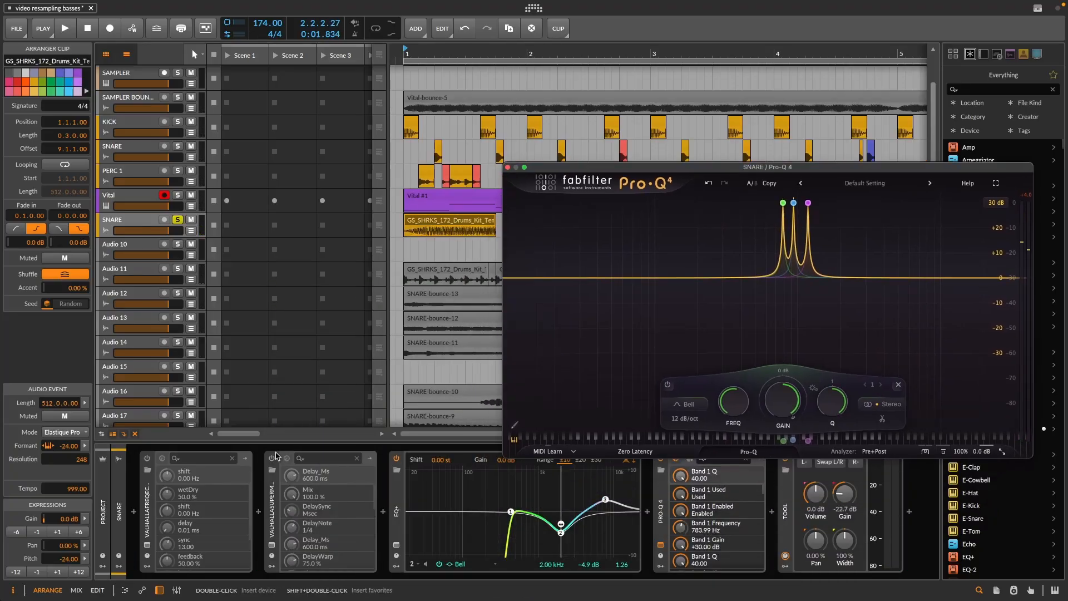
click(270, 459)
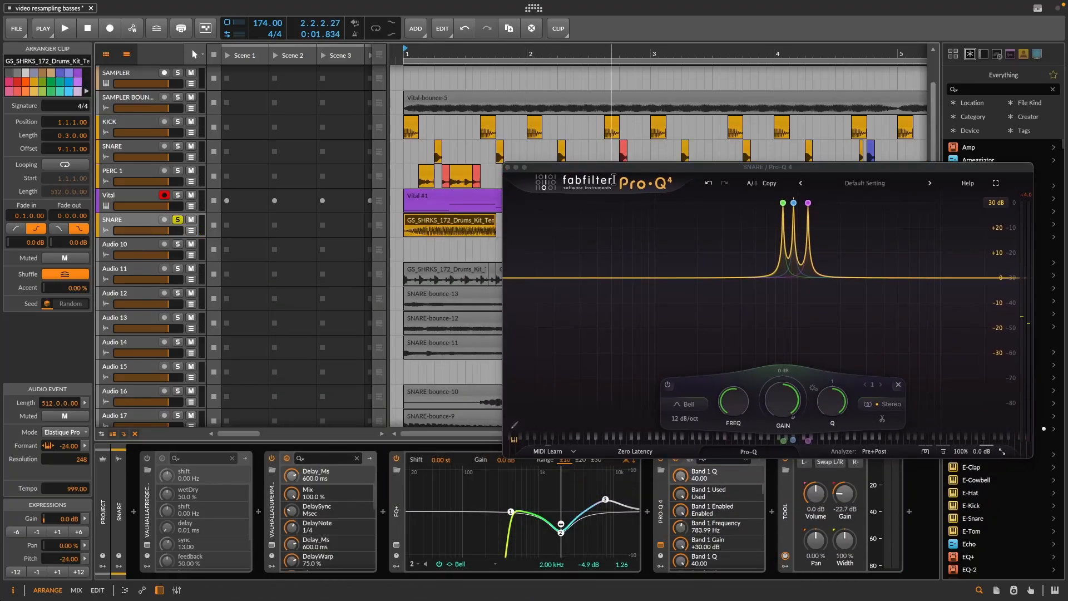
key(space)
drag(620, 170, 367, 178)
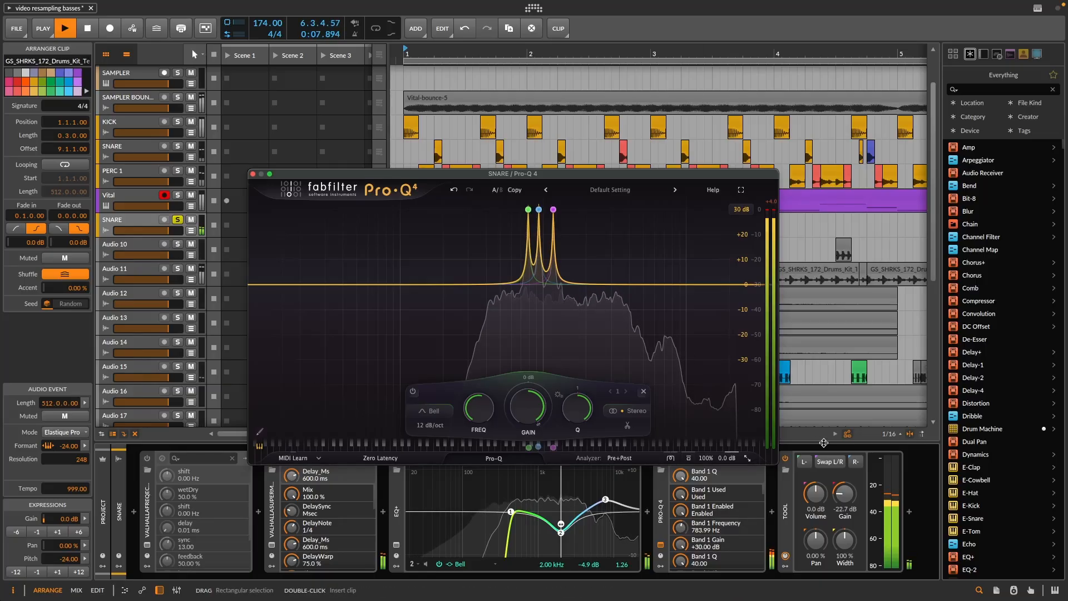
key(space)
Step: Insert kHs Ring Mod after the Tool device on the resampled SNARE track and close the Pro-Q 4 window
click(908, 511)
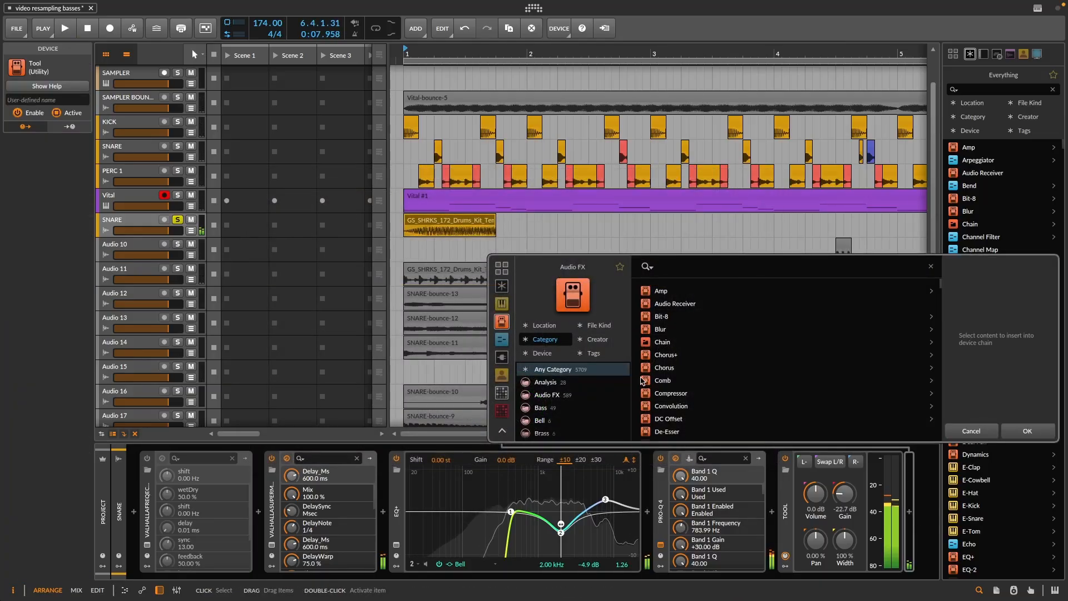
text(k)
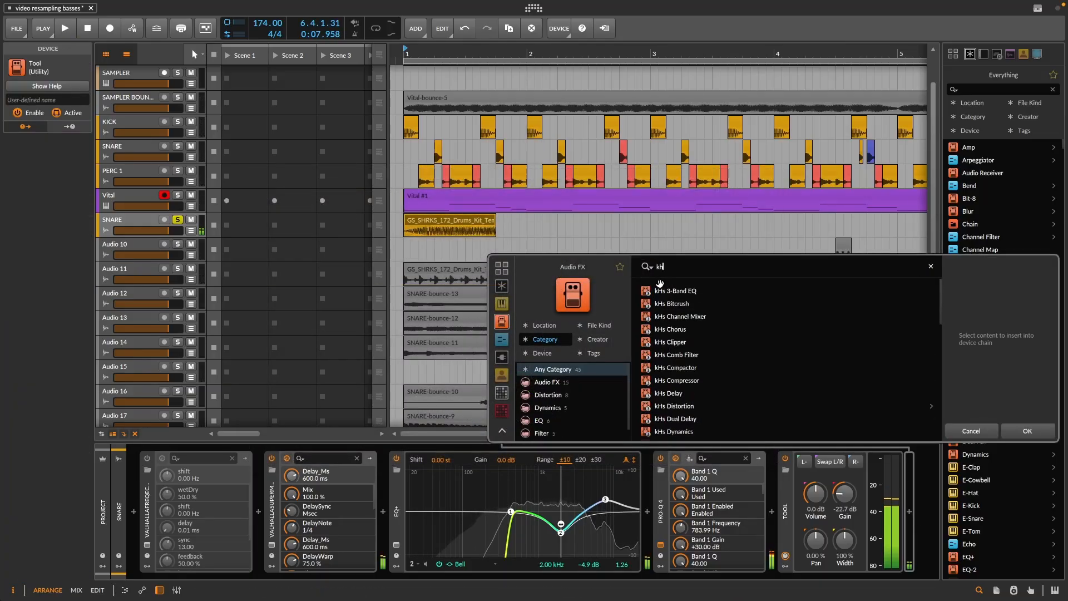
text(h)
scroll(712, 332, down, 8)
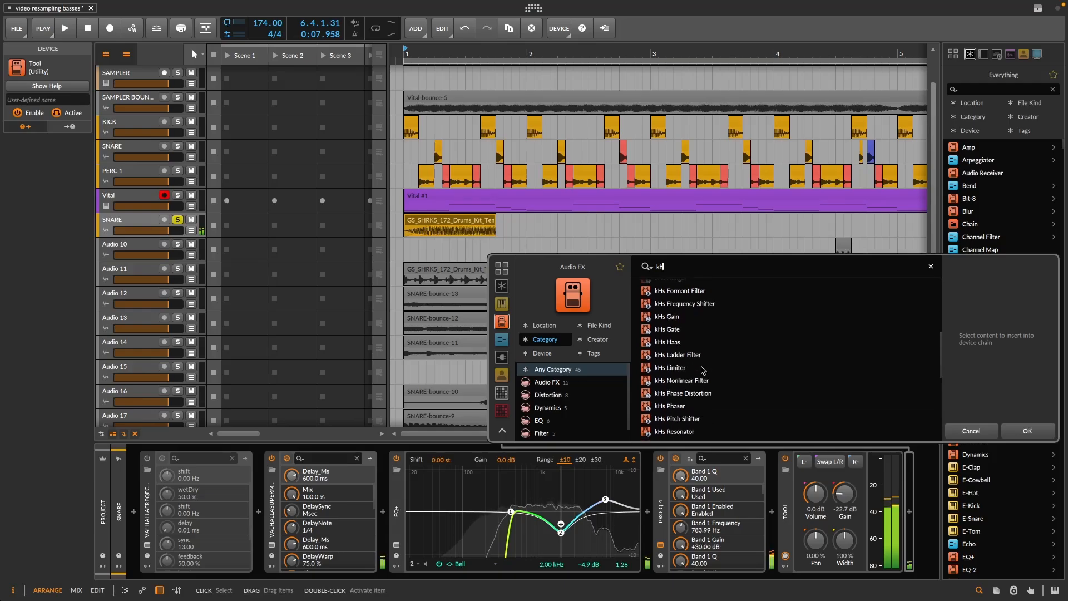
scroll(702, 370, down, 1)
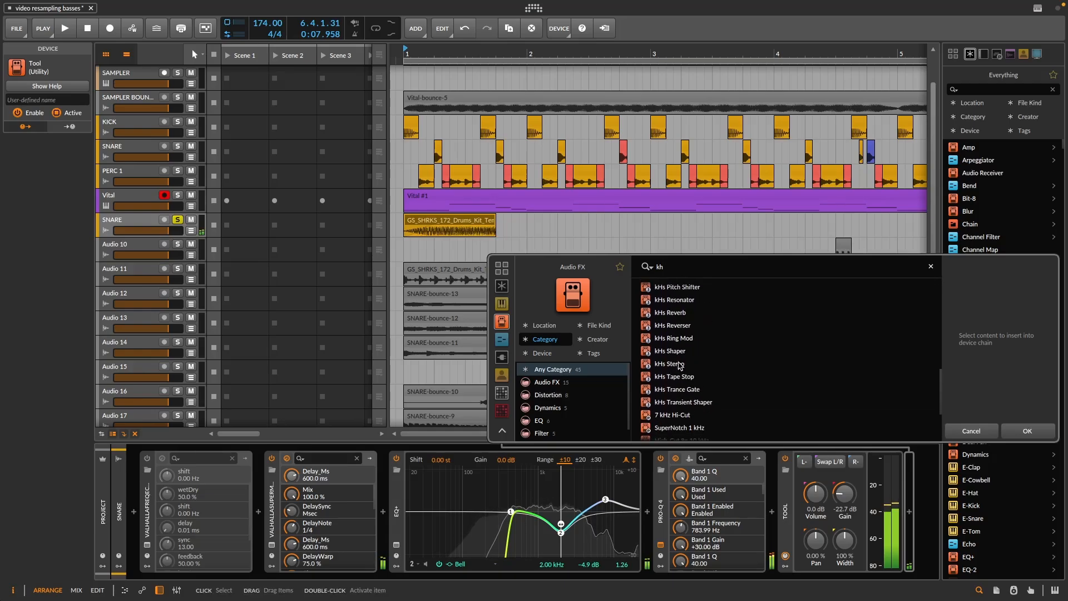
click(679, 339)
click(1027, 428)
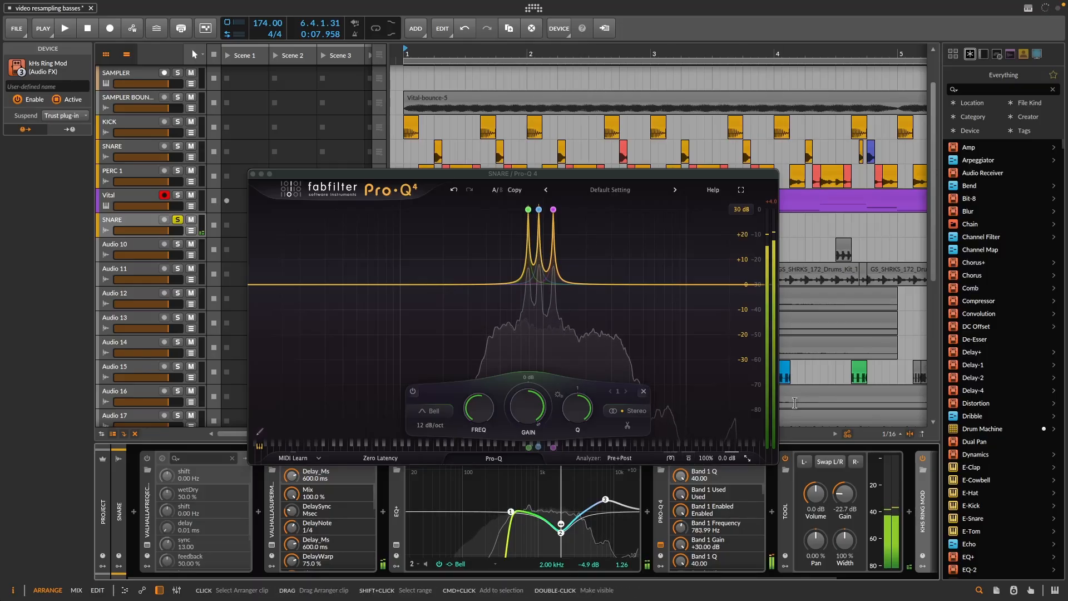
click(254, 174)
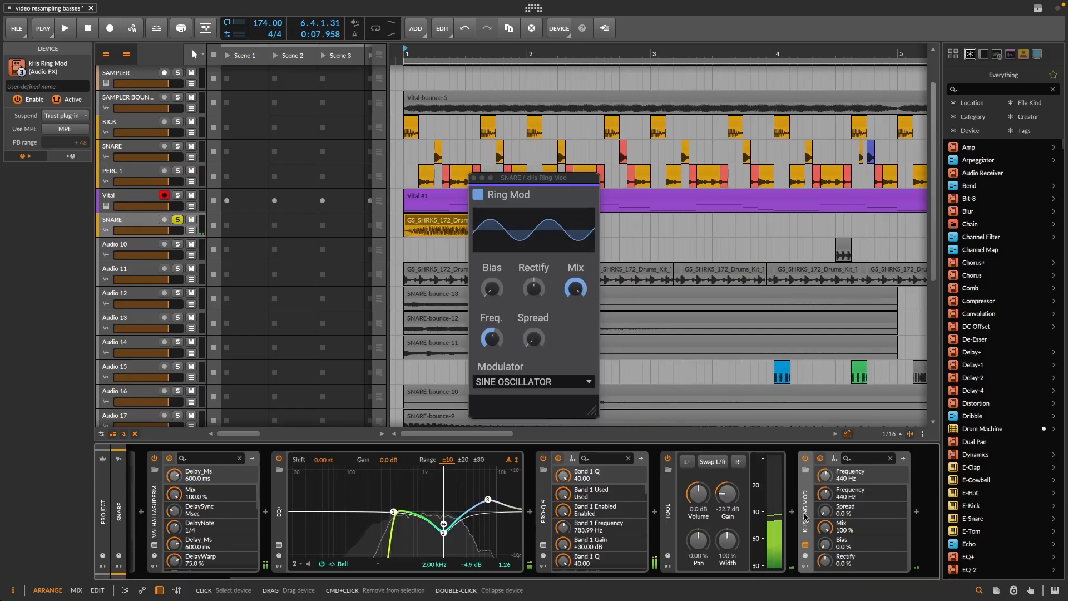
Step: Audition the resampled SNARE track through the Ring Mod and close the Ring Mod window
key(space)
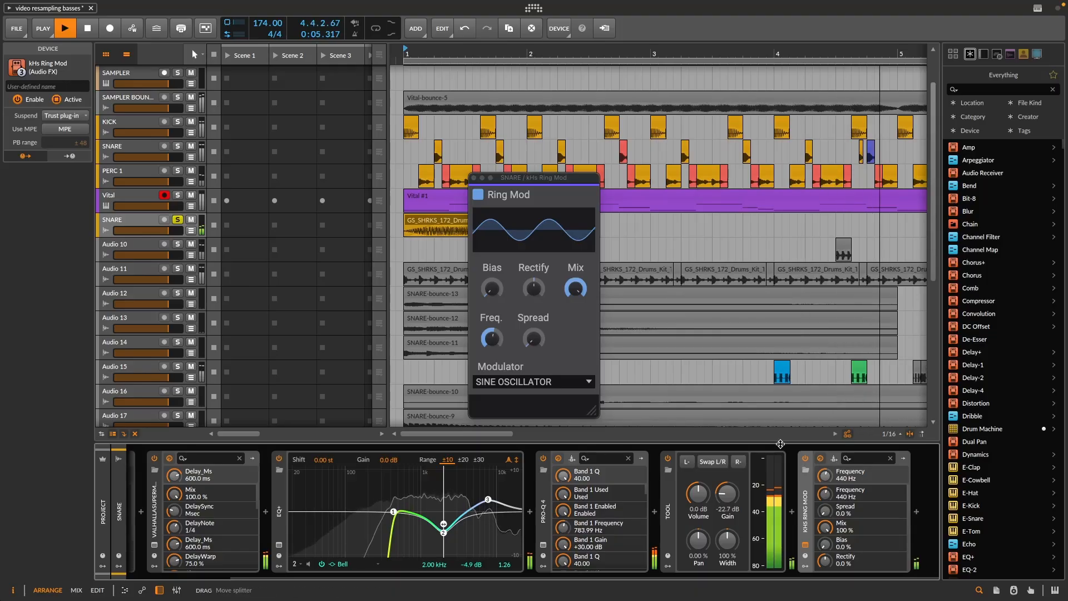
click(474, 178)
drag(507, 50, 508, 80)
drag(446, 52, 413, 49)
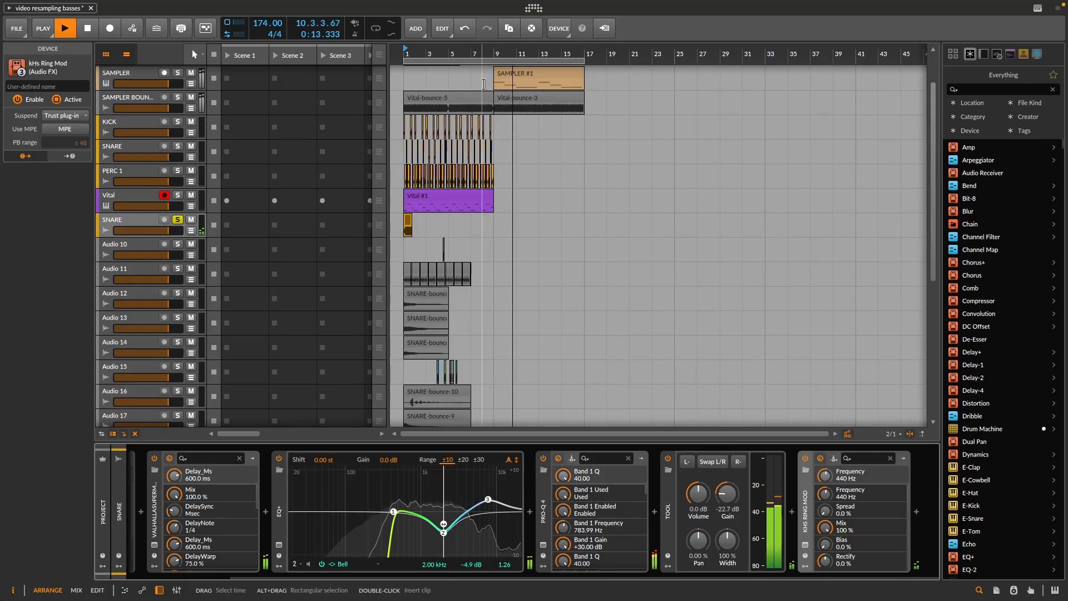
key(space)
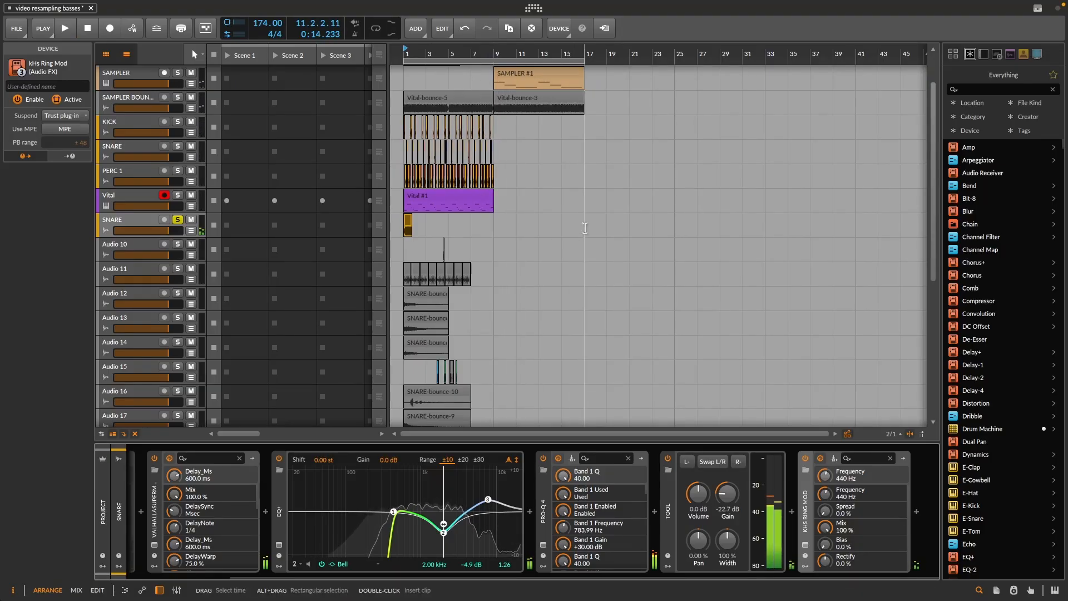
Step: Bounce the resampled SNARE track from bar 1 to bar 17 to a new audio track
drag(584, 231, 406, 228)
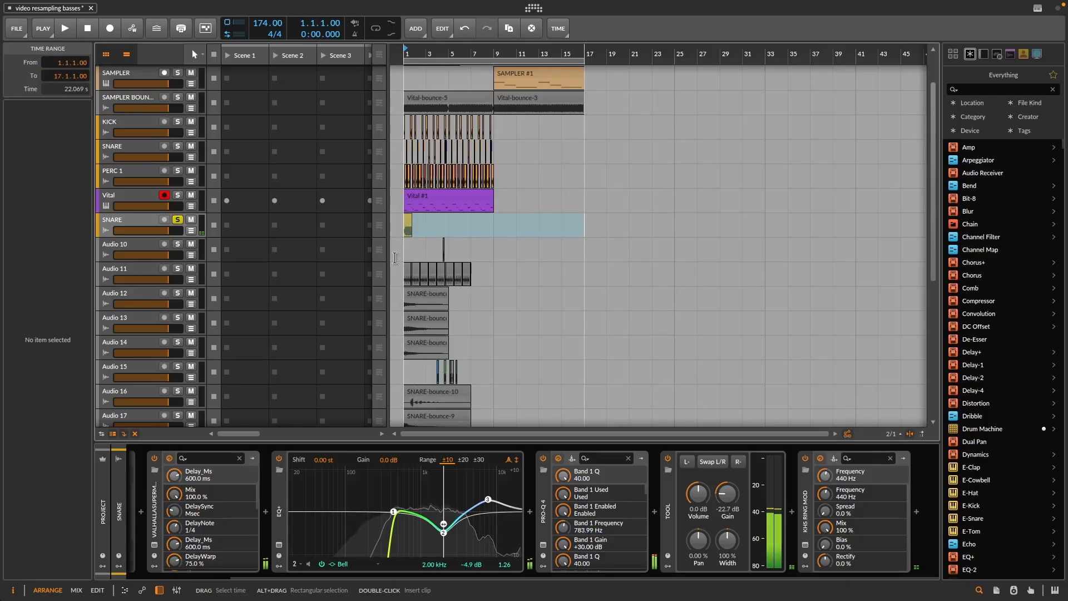
key(ctrl+b)
key(Return)
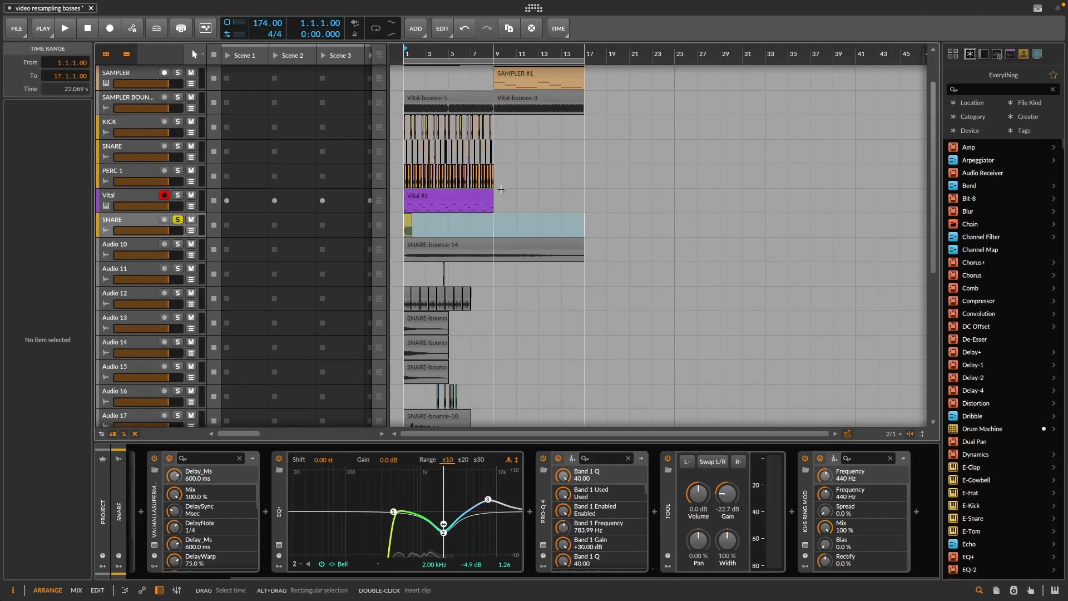
Step: Review the stack of bounced snare audio tracks in the arranger
scroll(500, 300, down, 3)
scroll(505, 310, down, 5)
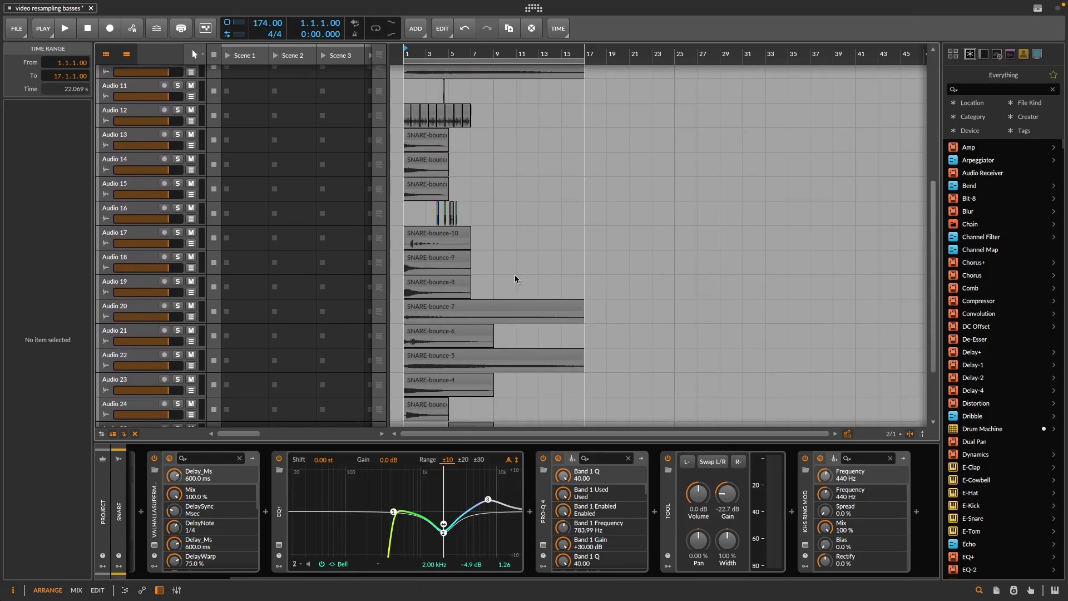
scroll(515, 274, up, 1)
scroll(514, 274, up, 3)
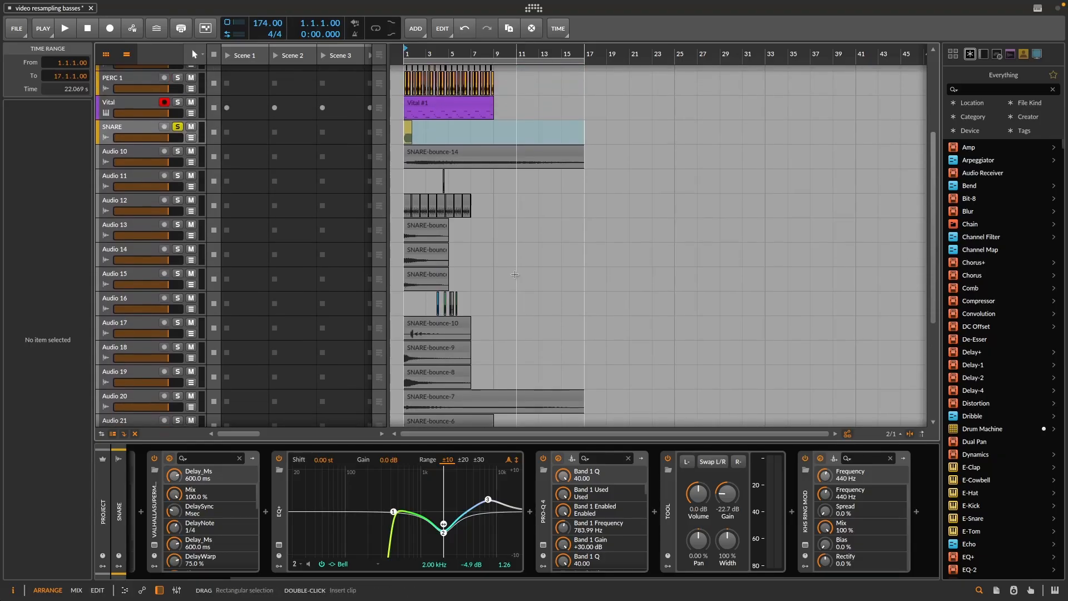
scroll(514, 274, up, 1)
scroll(515, 274, up, 5)
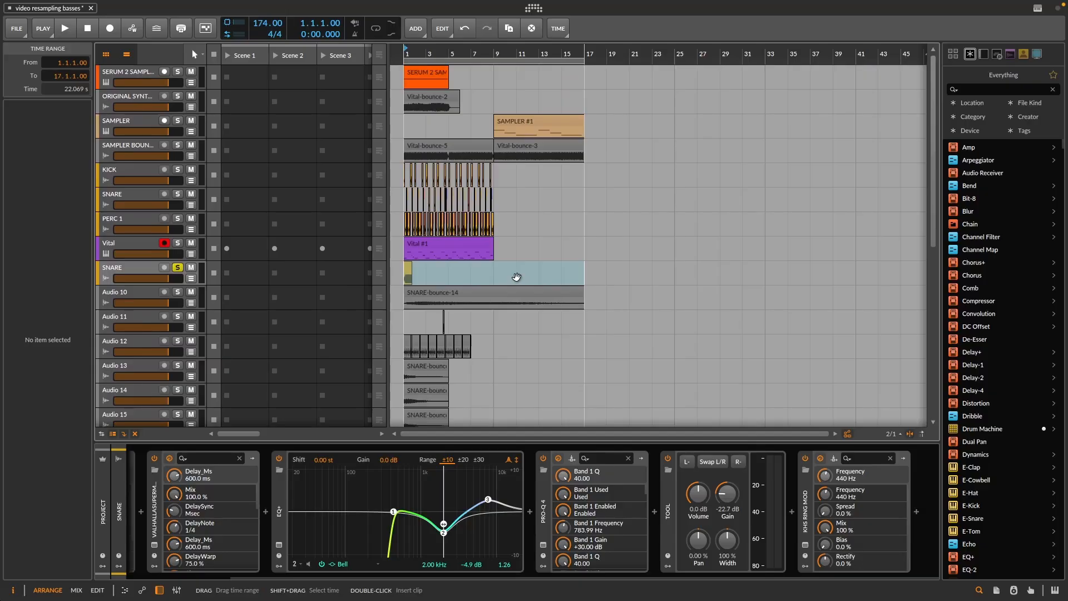
Step: Set the stretching mode of the resampled SNARE clip to Cyclic
click(142, 269)
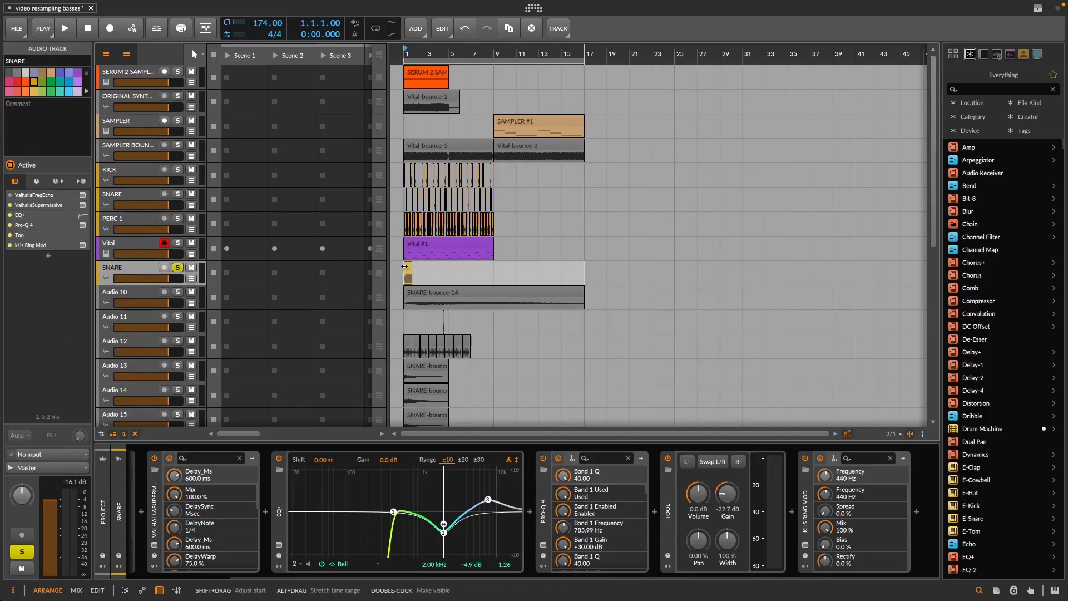
click(424, 269)
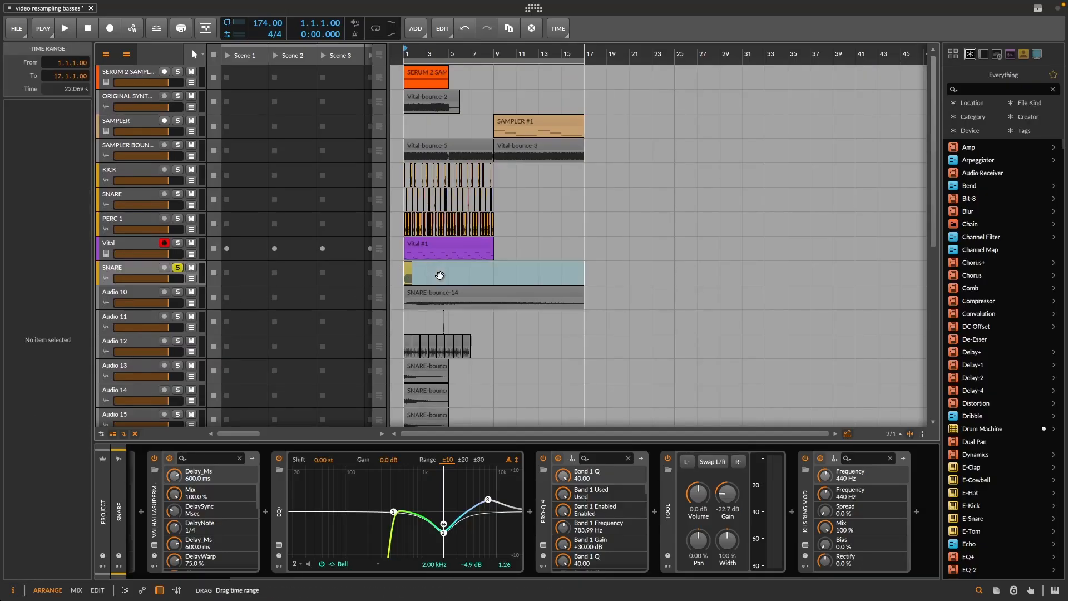
click(409, 273)
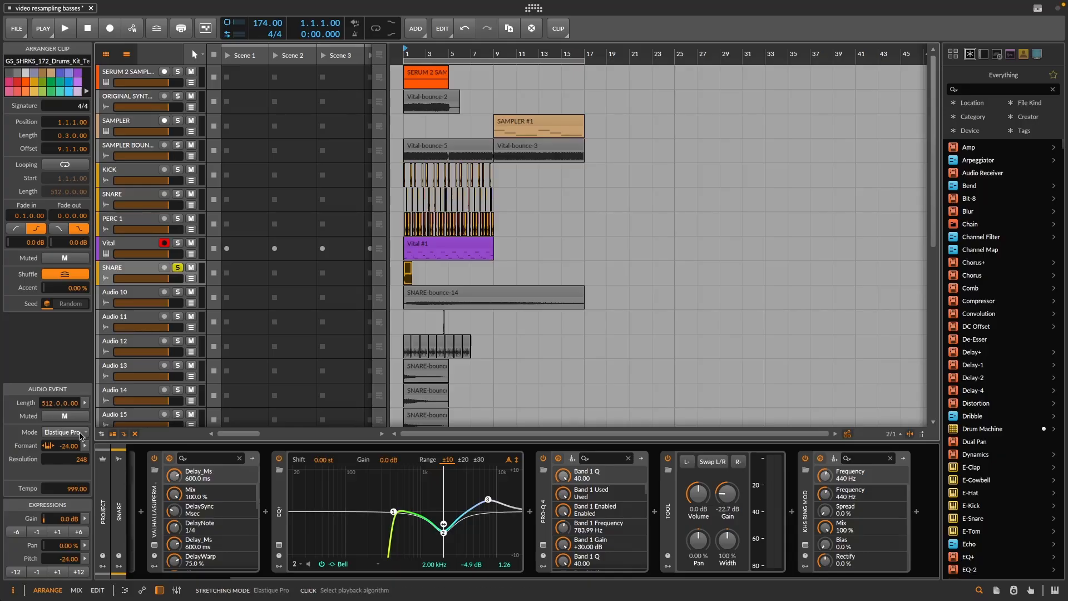
click(80, 433)
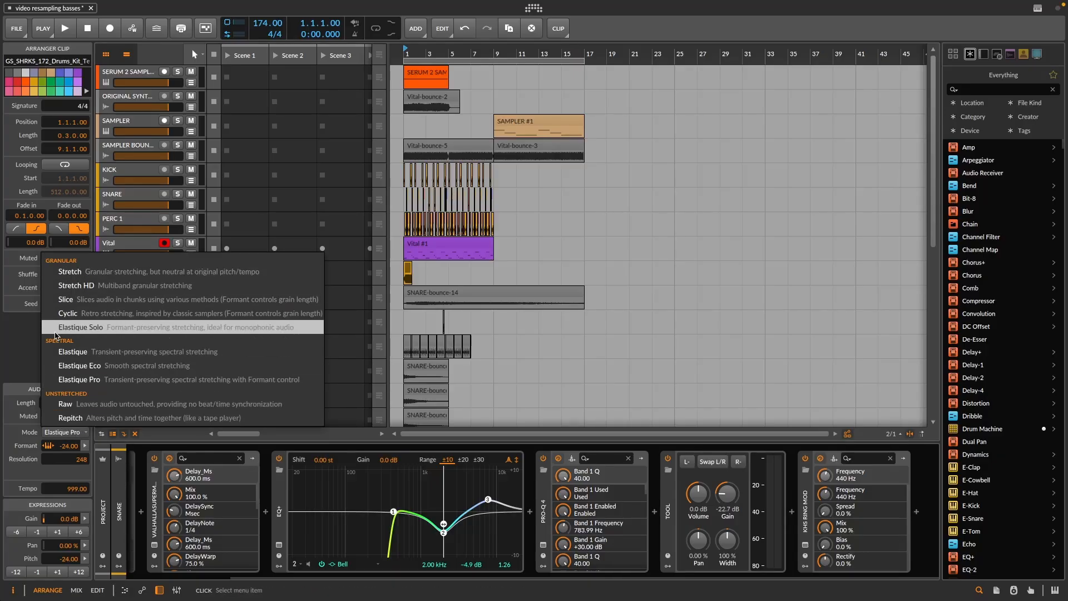
click(87, 318)
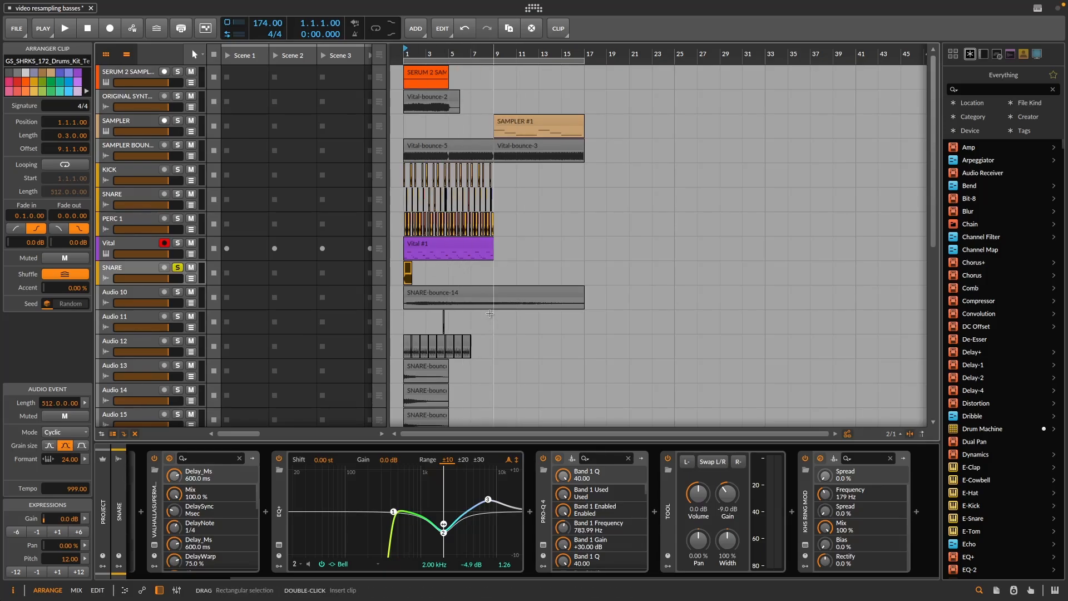
Step: Audition the resampled SNARE clip with the Cyclic stretching running through the effects chain
scroll(484, 321, down, 3)
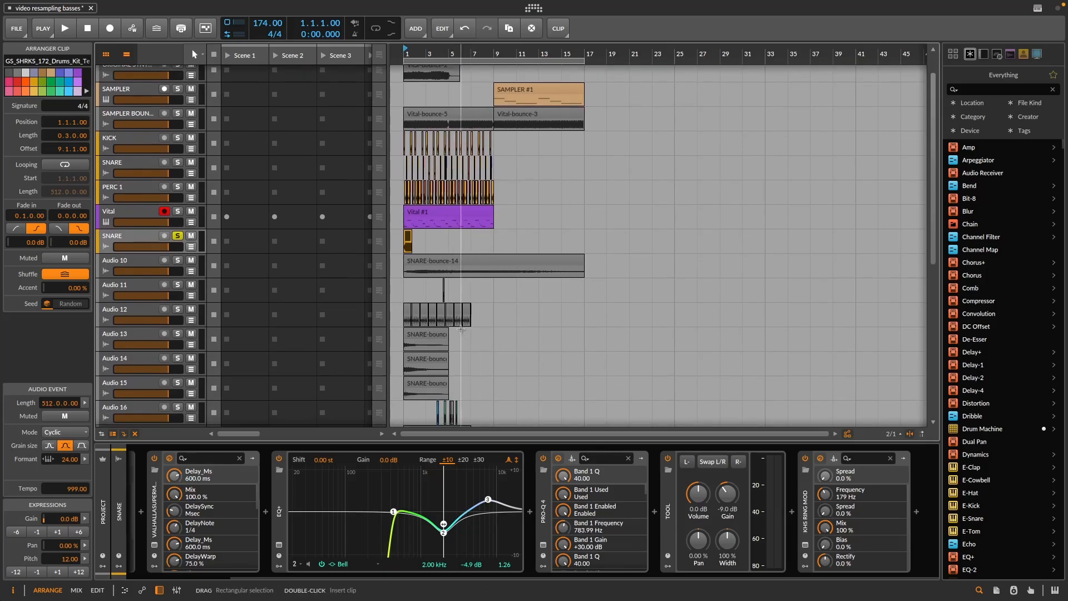
scroll(476, 330, down, 4)
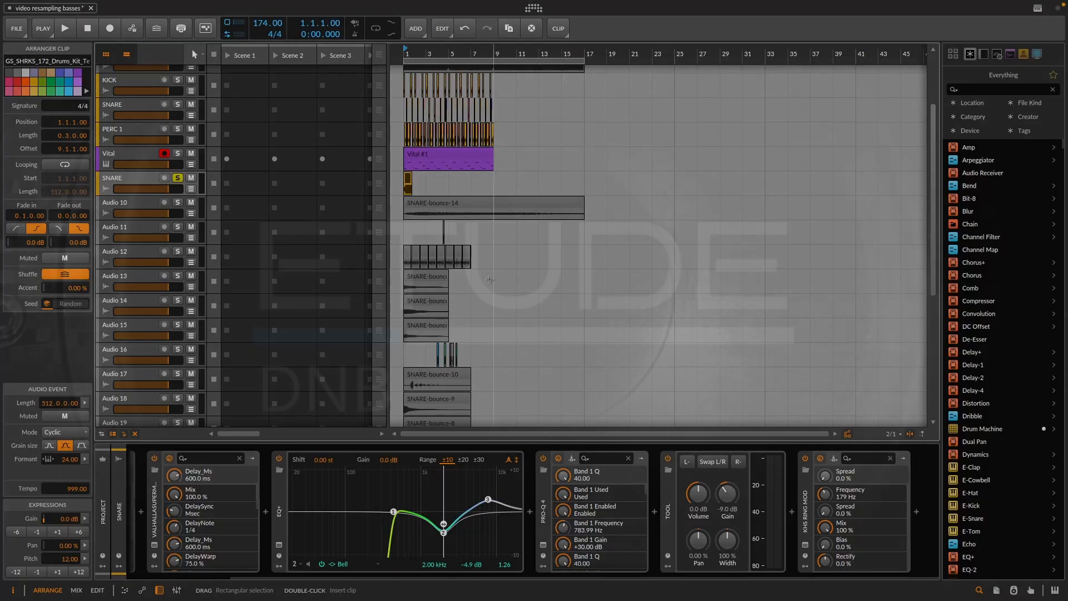
key(space)
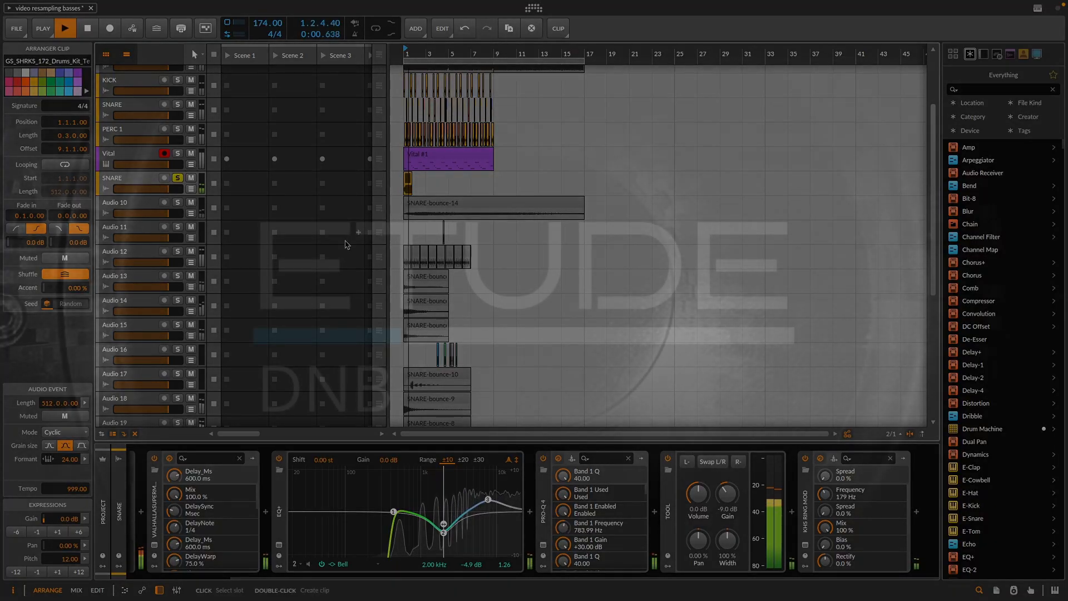